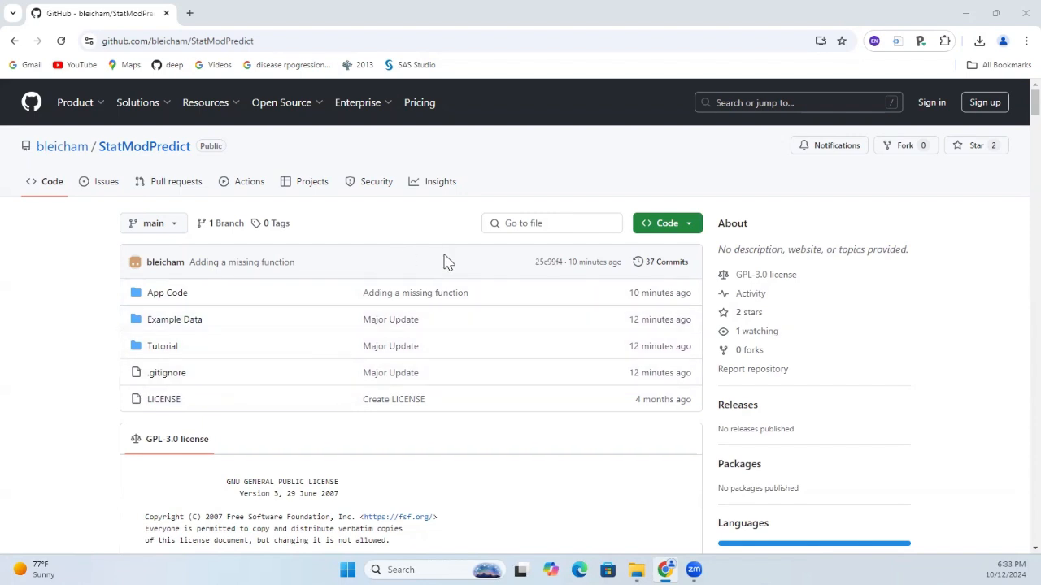
- Download the StatModPredict repository as a ZIP from GitHub and extract the StatModPredict-main archive in the Downloads folder
click(667, 230)
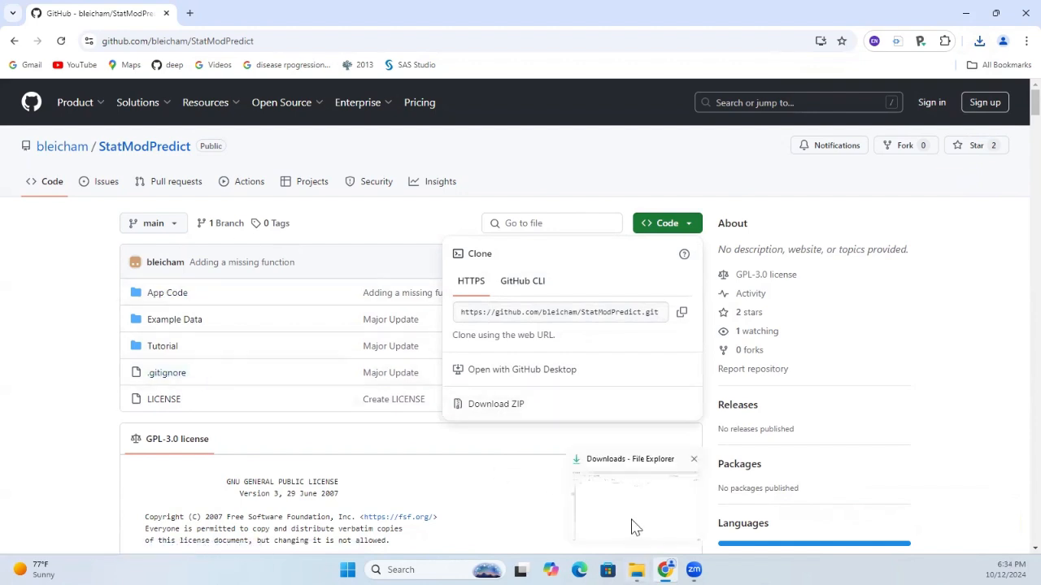
click(632, 526)
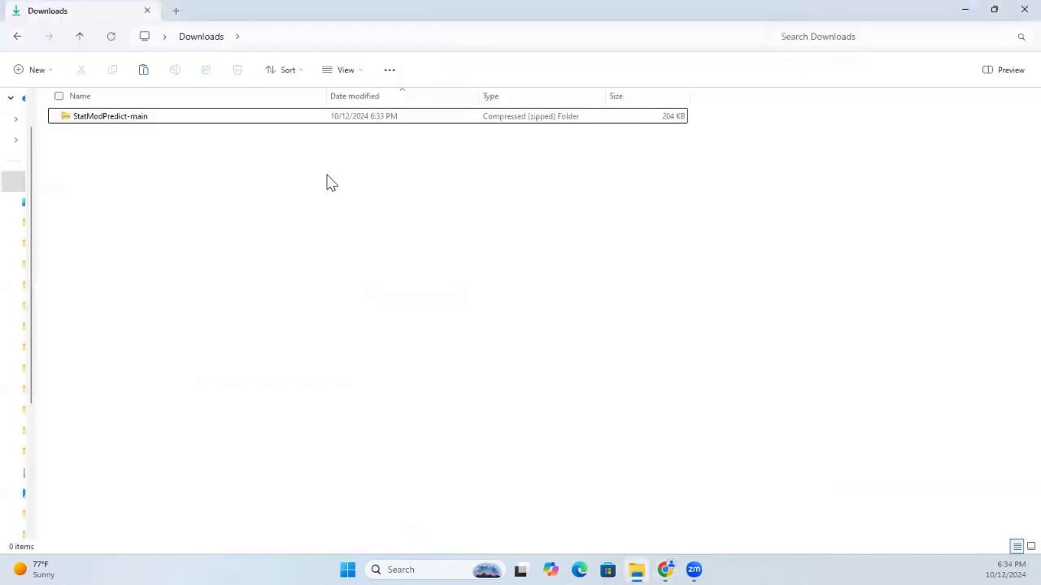
right_click(137, 126)
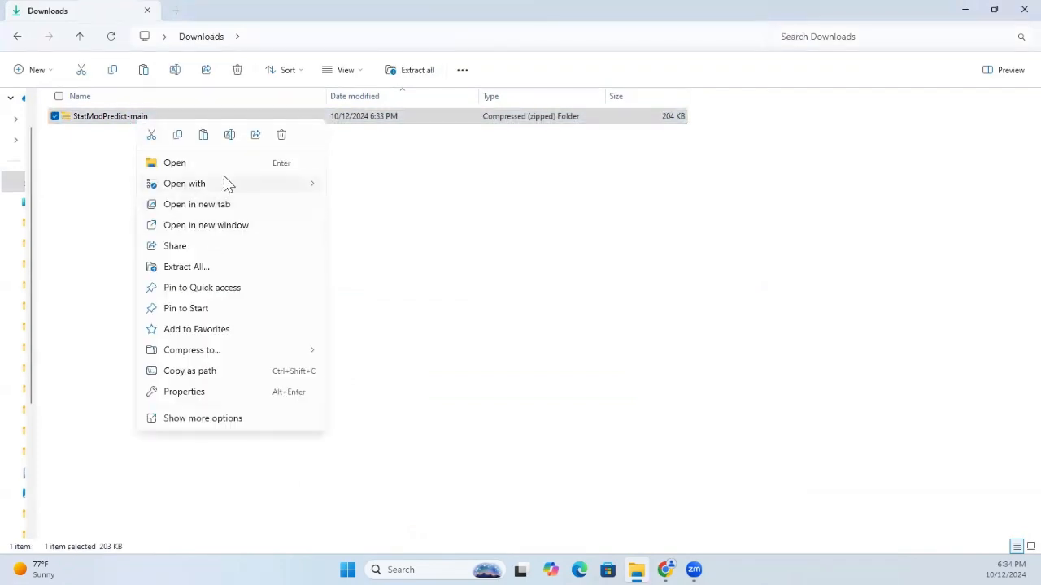
click(209, 268)
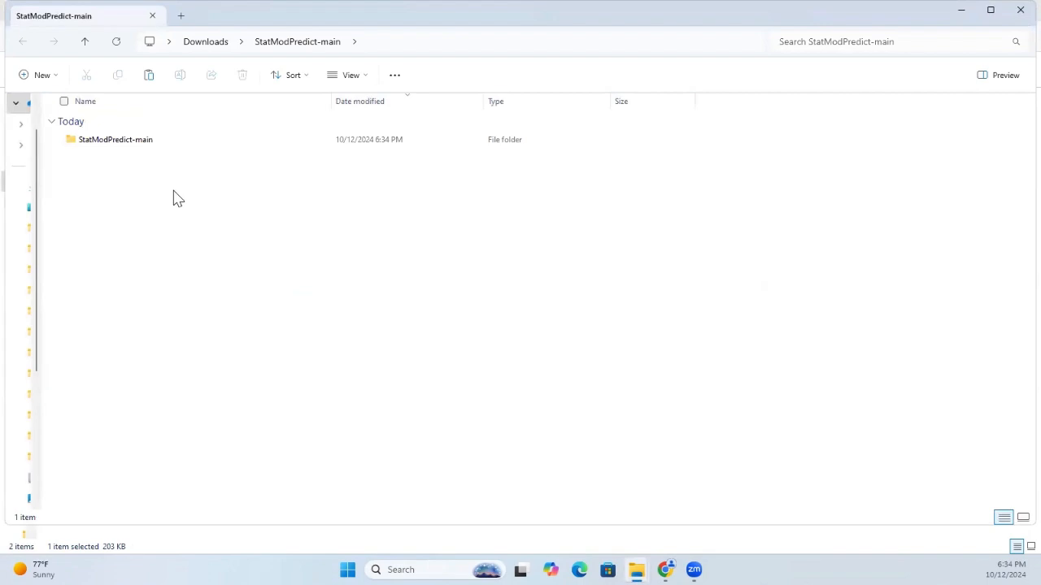
- Open the App Code folder inside the extracted StatModPredict-main folder and look through its R files
double_click(139, 147)
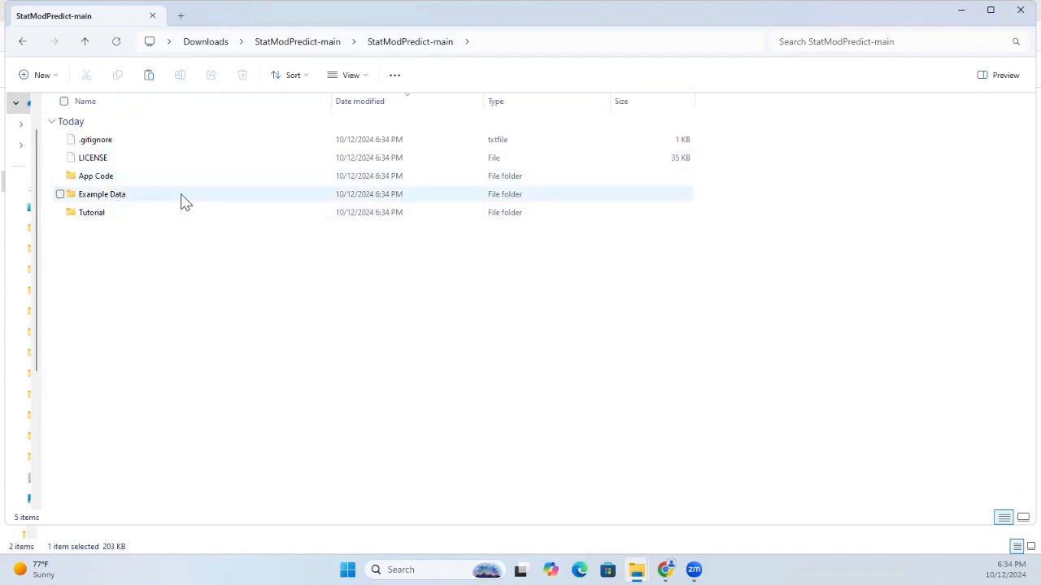
mouse_move(116, 174)
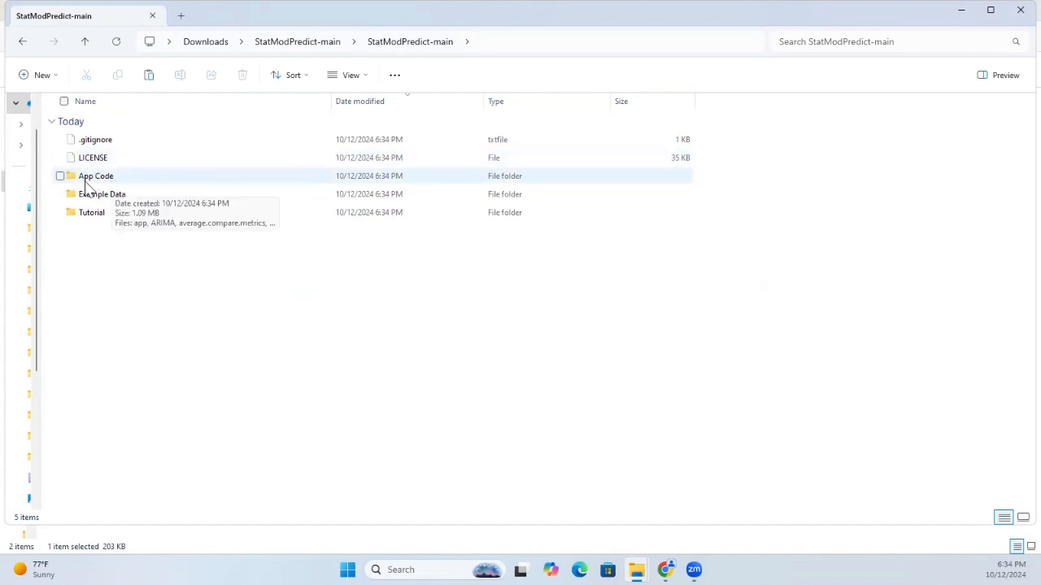
double_click(144, 182)
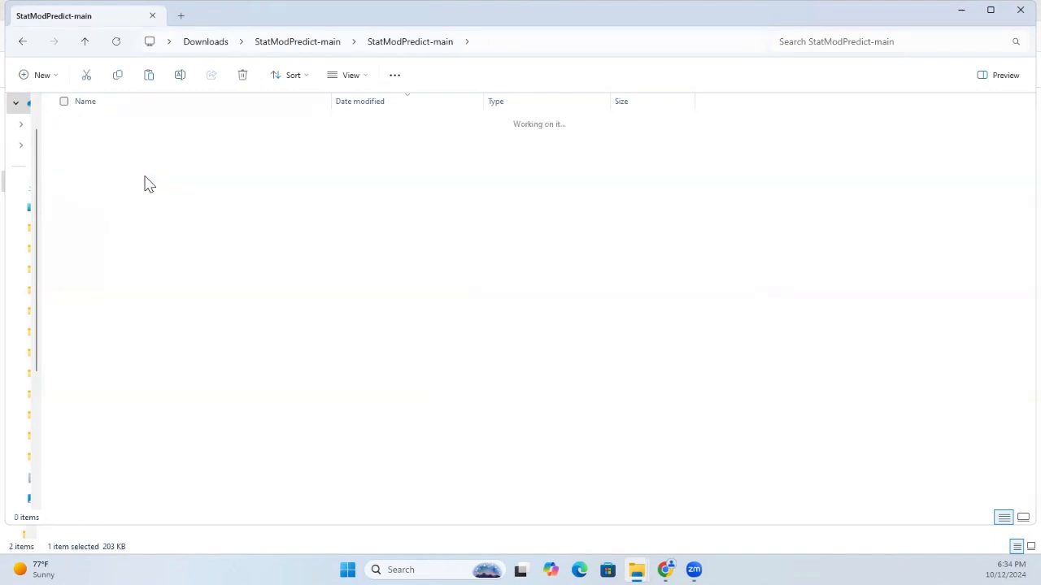
scroll(293, 372, down, 5)
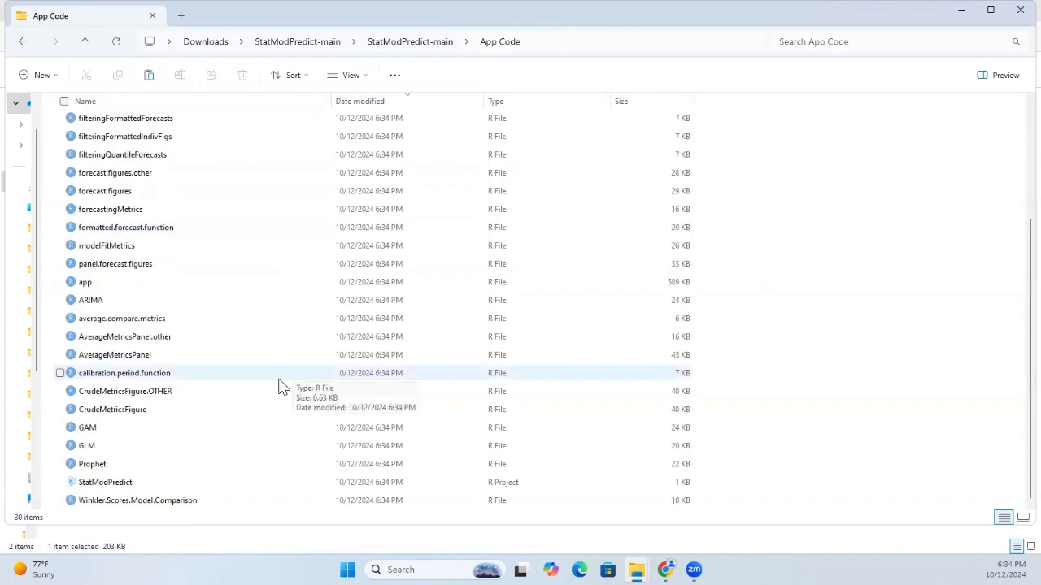
scroll(116, 395, up, 3)
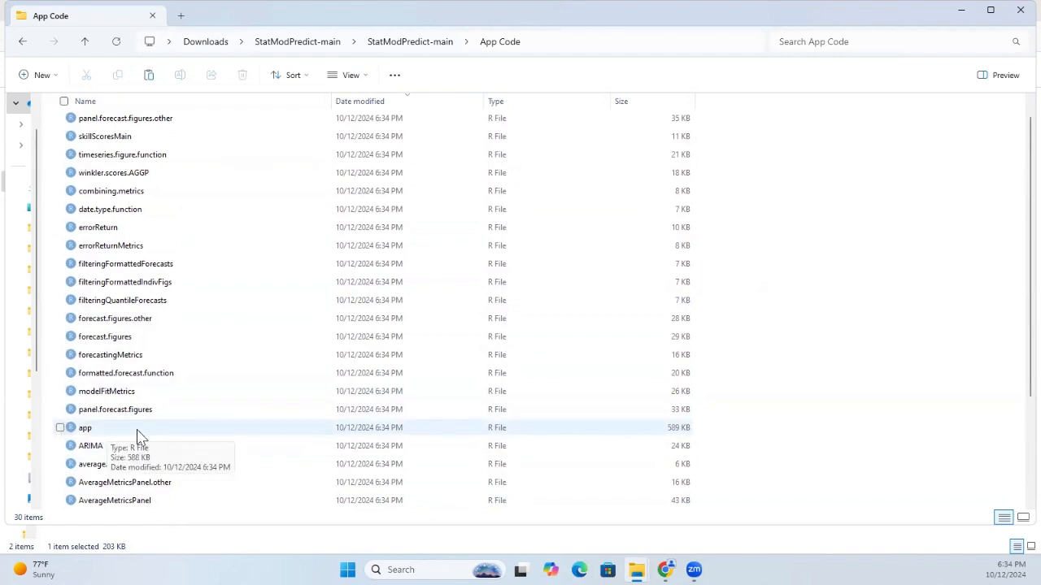
scroll(147, 427, down, 3)
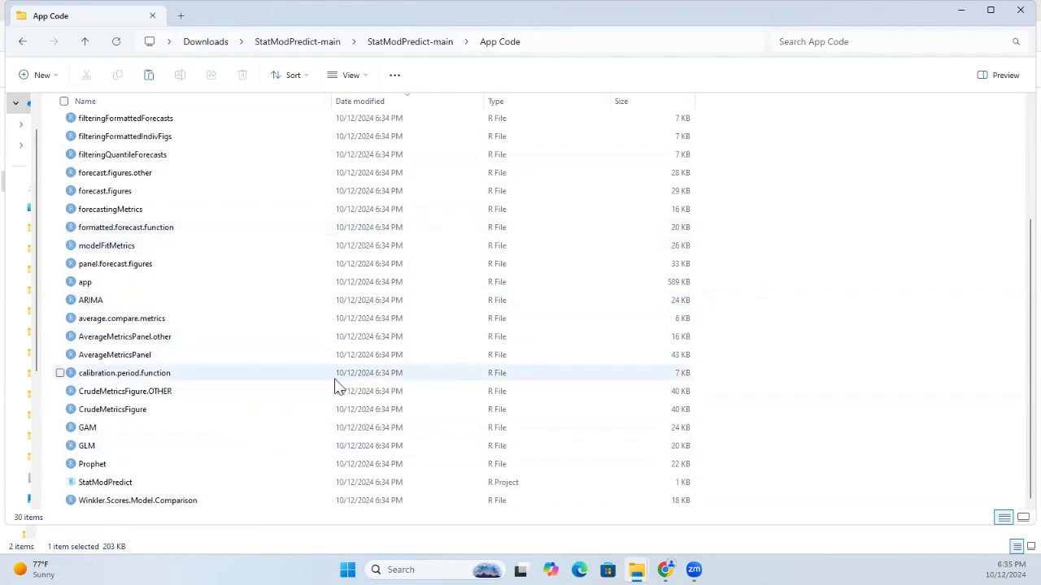
- Go back to StatModPredict-main and inspect the data files in the Example Data folder
click(410, 42)
double_click(120, 204)
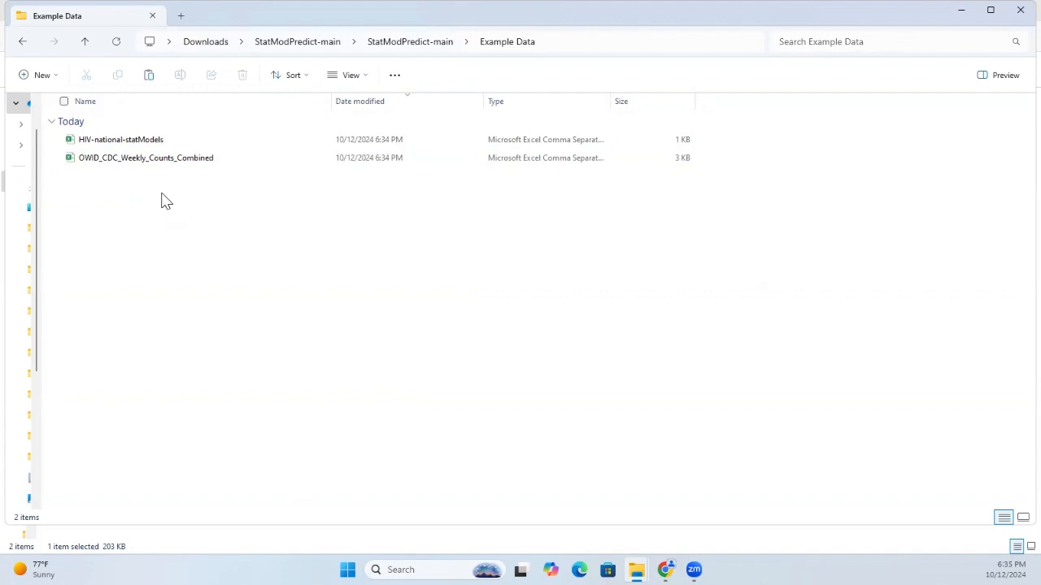
click(105, 144)
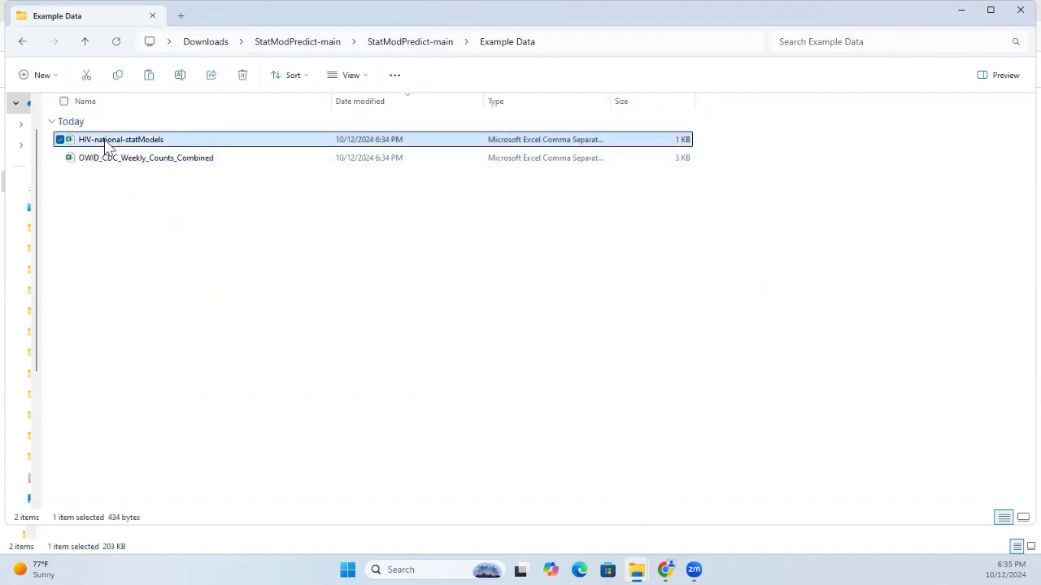
click(126, 186)
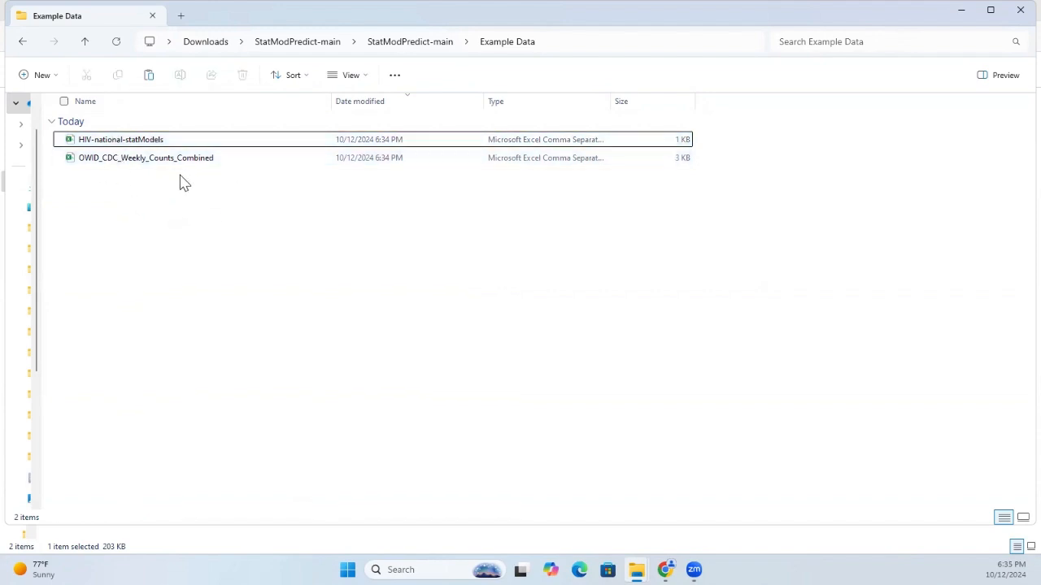
- Return to StatModPredict-main, open the Tutorial folder and look over its files
click(412, 43)
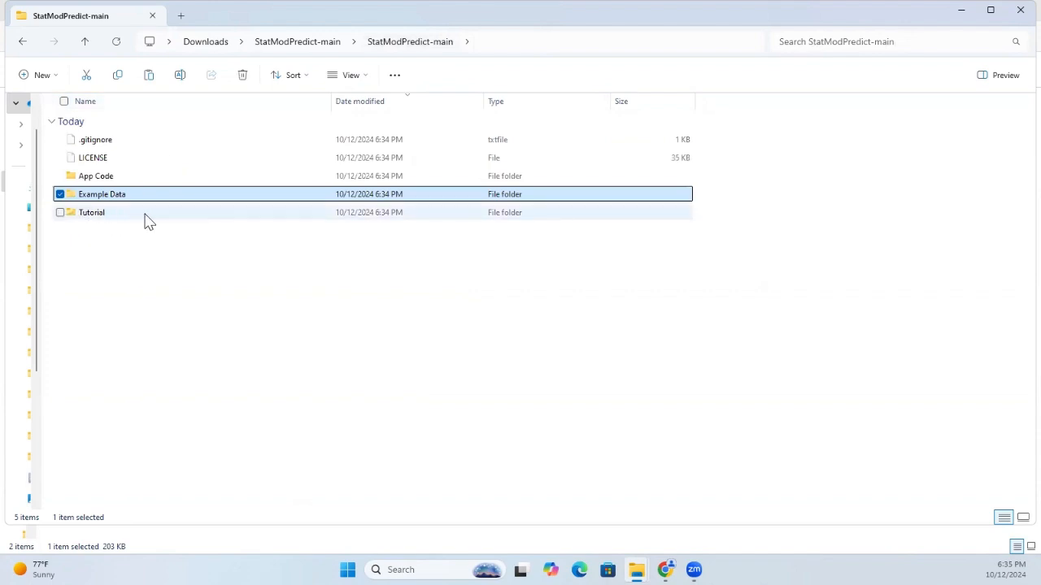
click(128, 216)
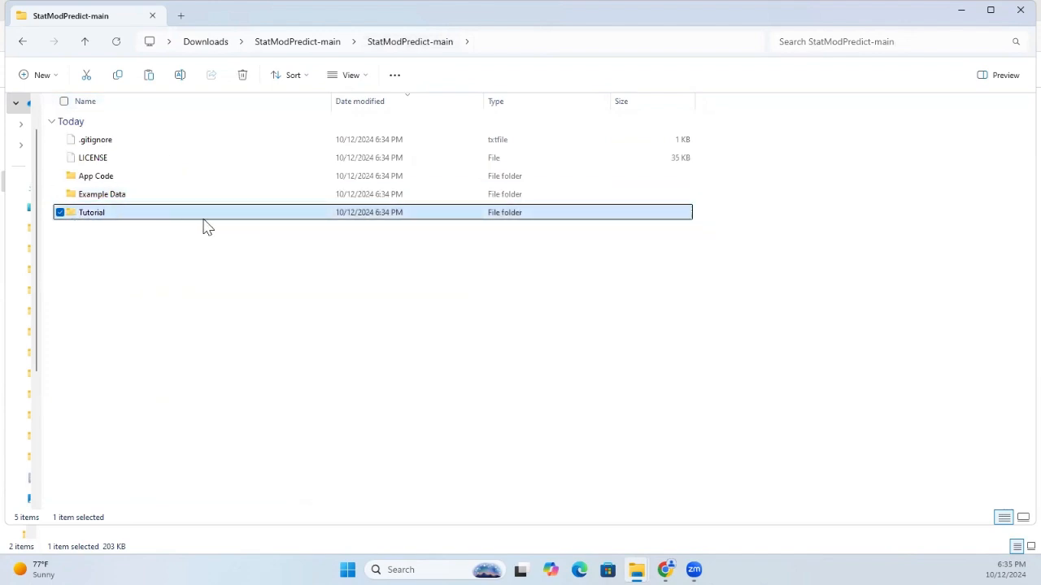
double_click(125, 217)
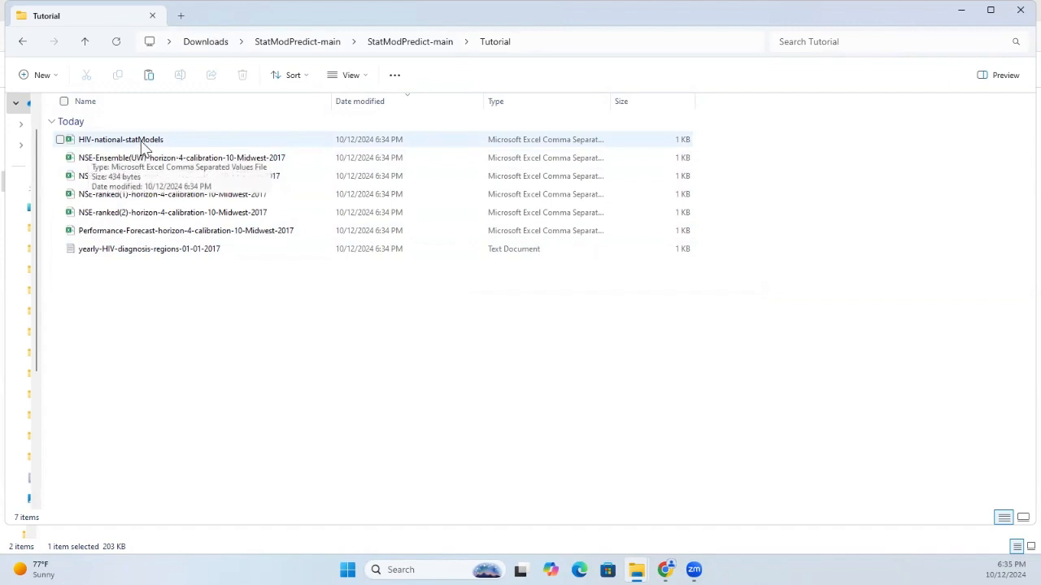
click(216, 143)
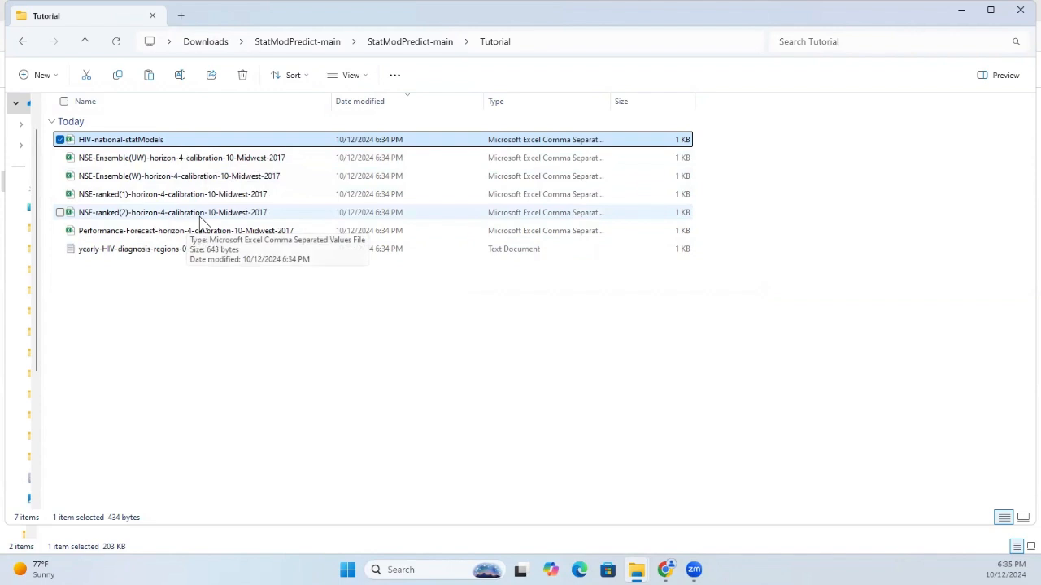
click(231, 335)
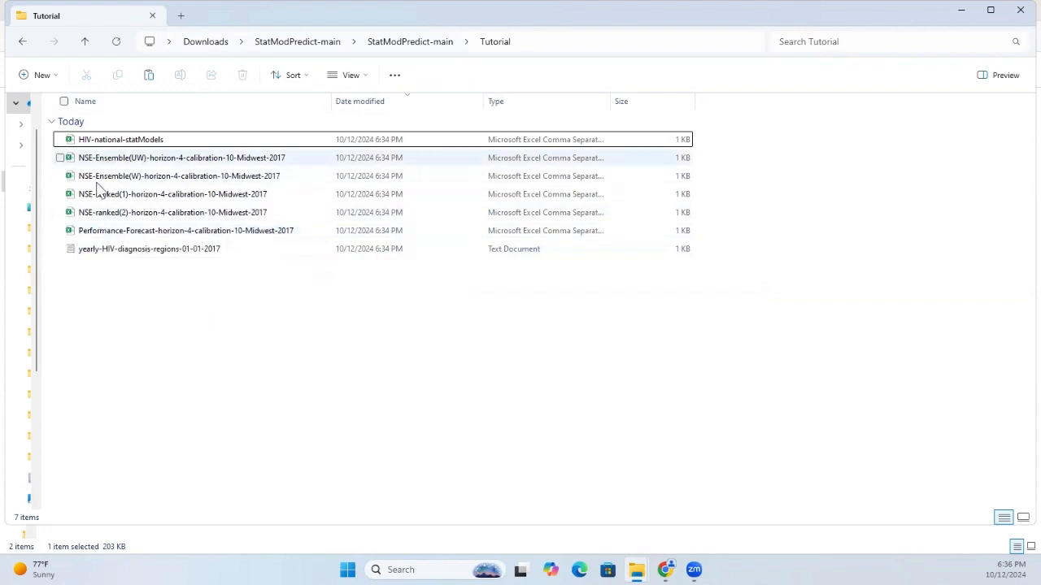
- Open the HIV-national-statModels file from the Tutorial folder in Excel and maximize its window
click(149, 138)
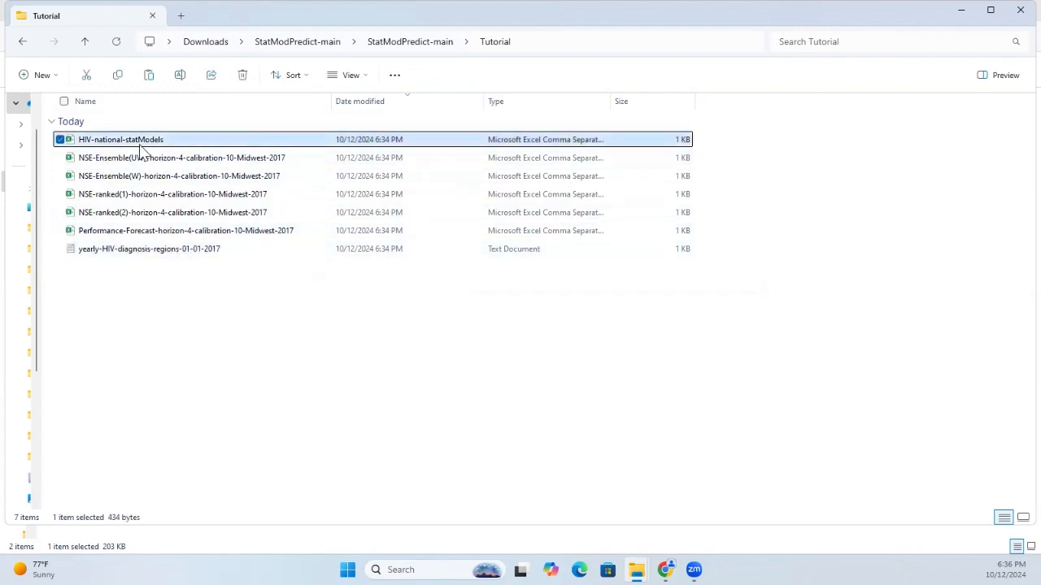
double_click(144, 143)
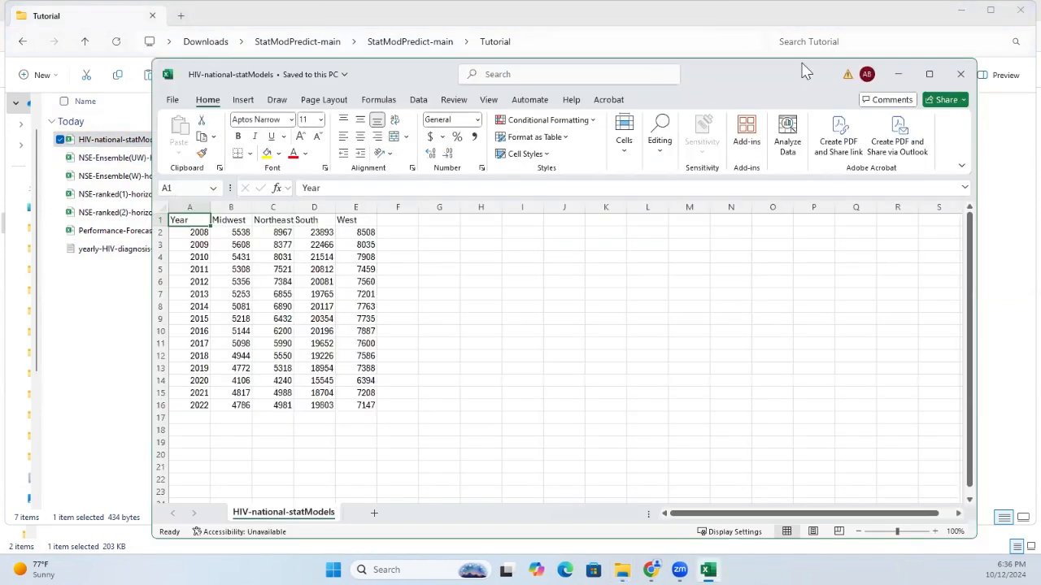
click(932, 74)
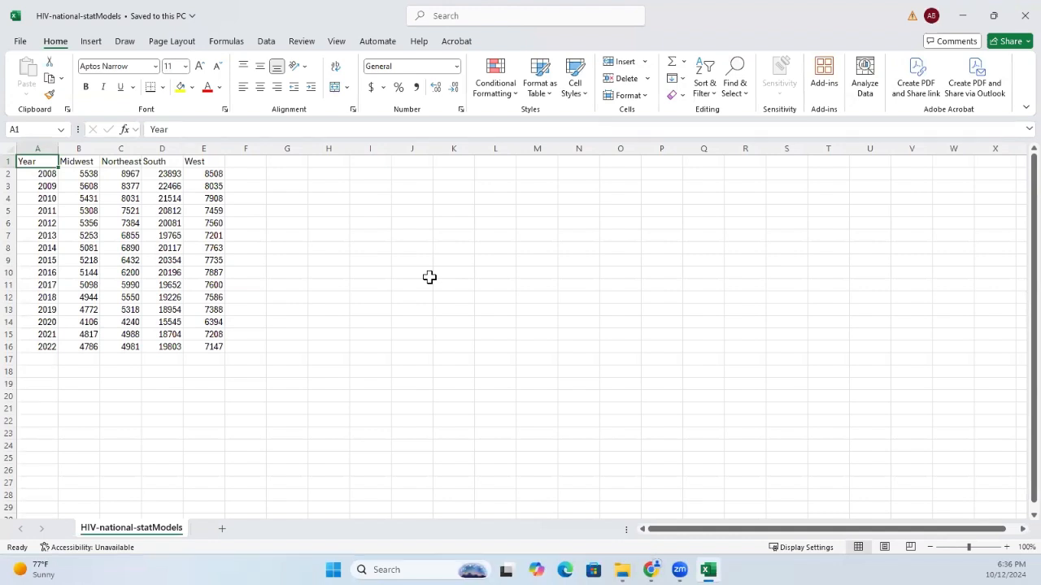
- Inspect the Year column of the HIV-national-statModels sheet
click(296, 272)
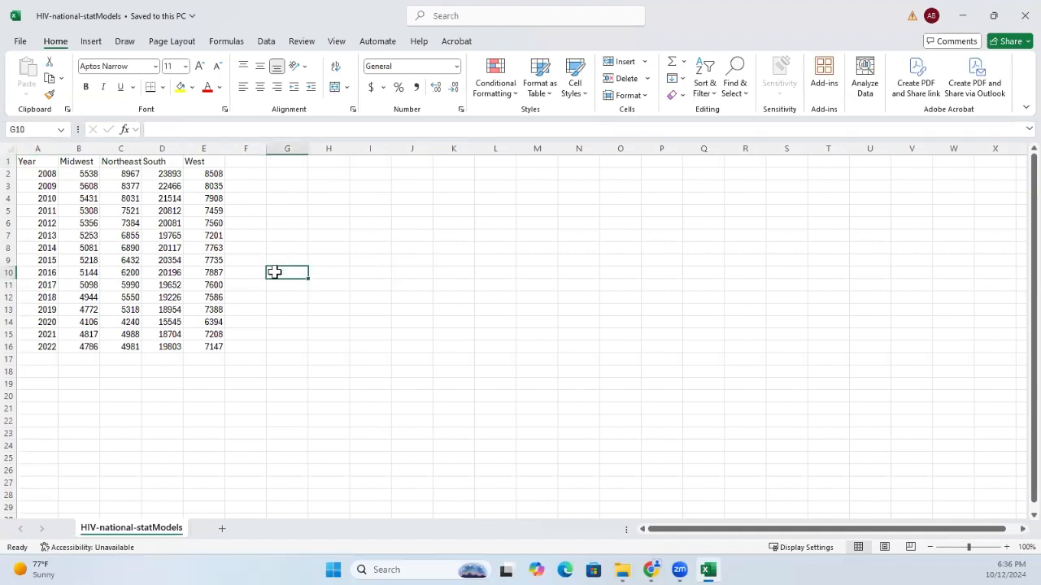
click(39, 144)
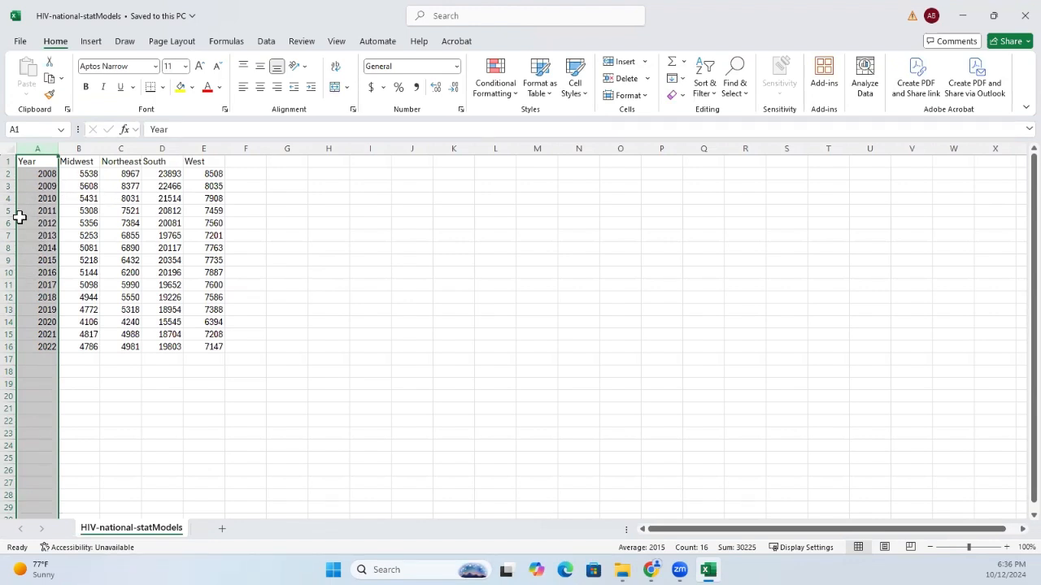
click(27, 186)
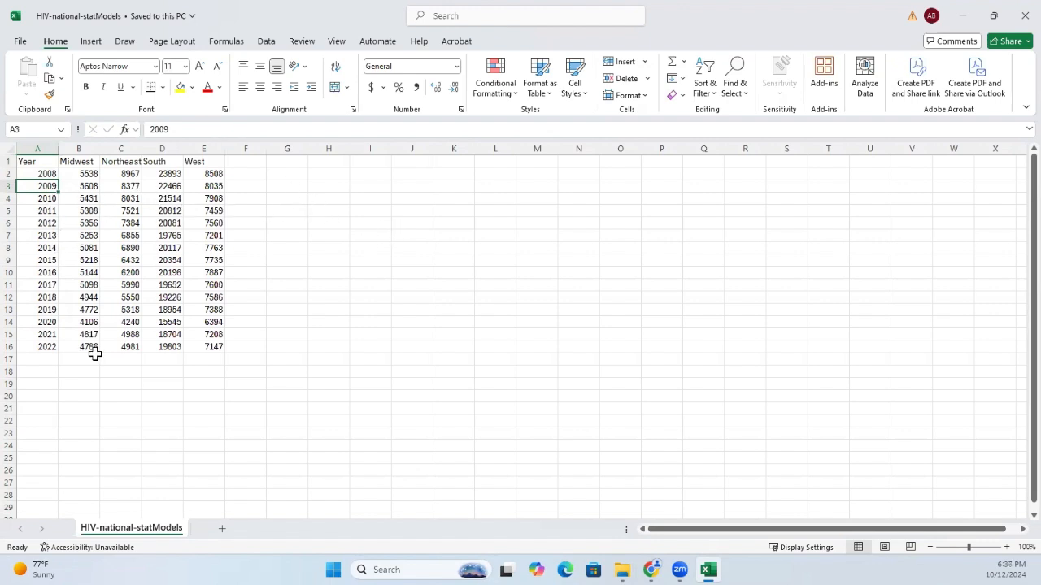
- Enter an example date for May 2022 in year-month-day format in the empty cell H3
click(316, 188)
text(202)
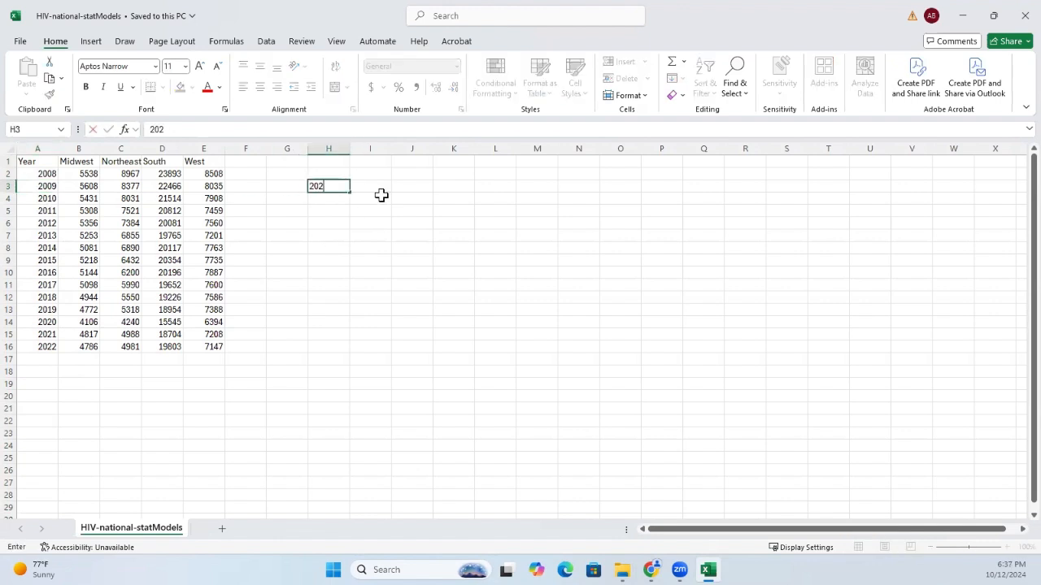
text(2-05-0)
- Check the first and last years in the Year column and its header cell
click(48, 173)
click(44, 348)
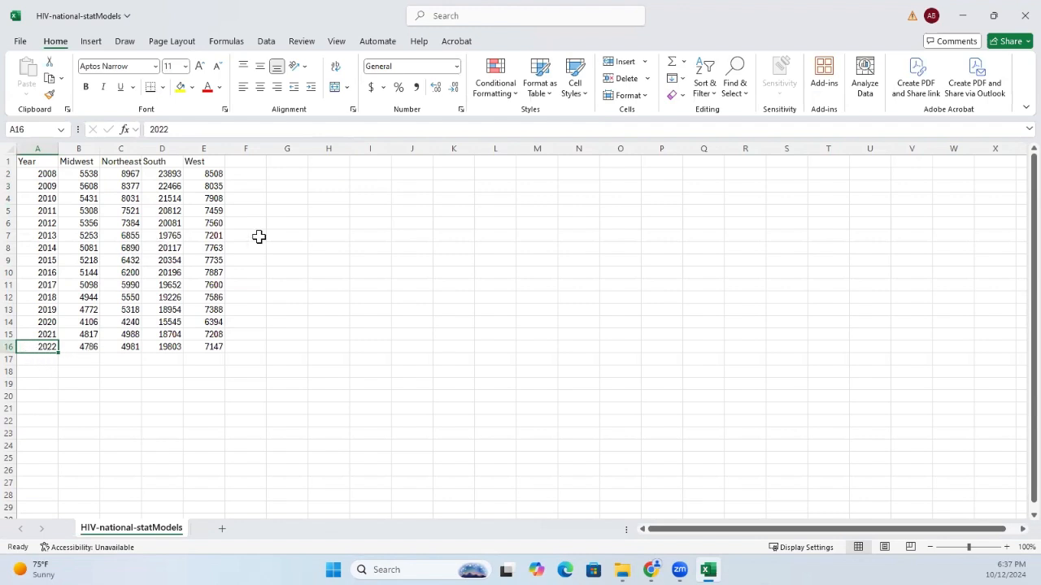
click(258, 236)
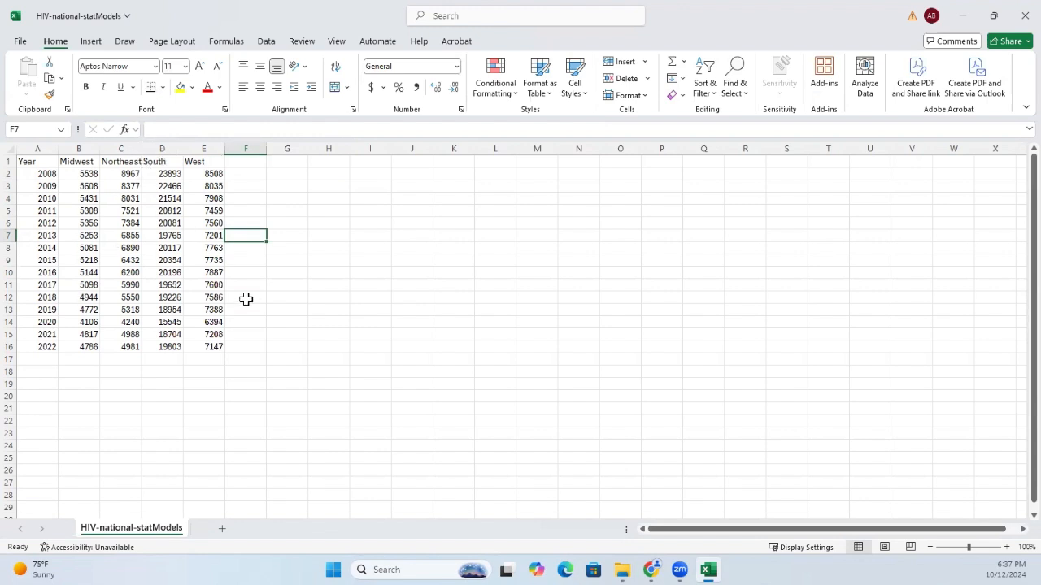
click(27, 163)
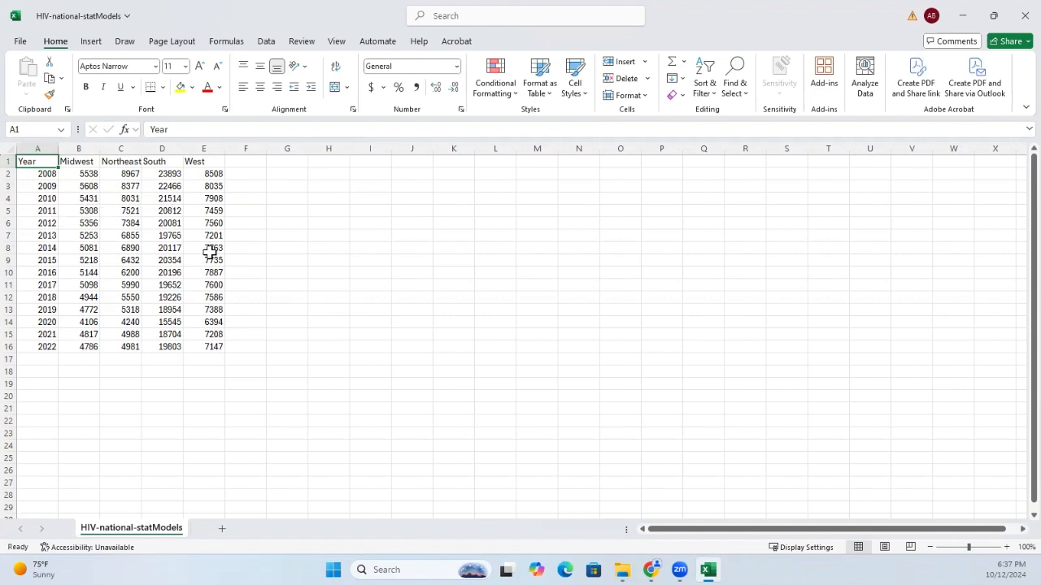
- Examine the Midwest, Northeast, South and West data columns one after another
click(81, 149)
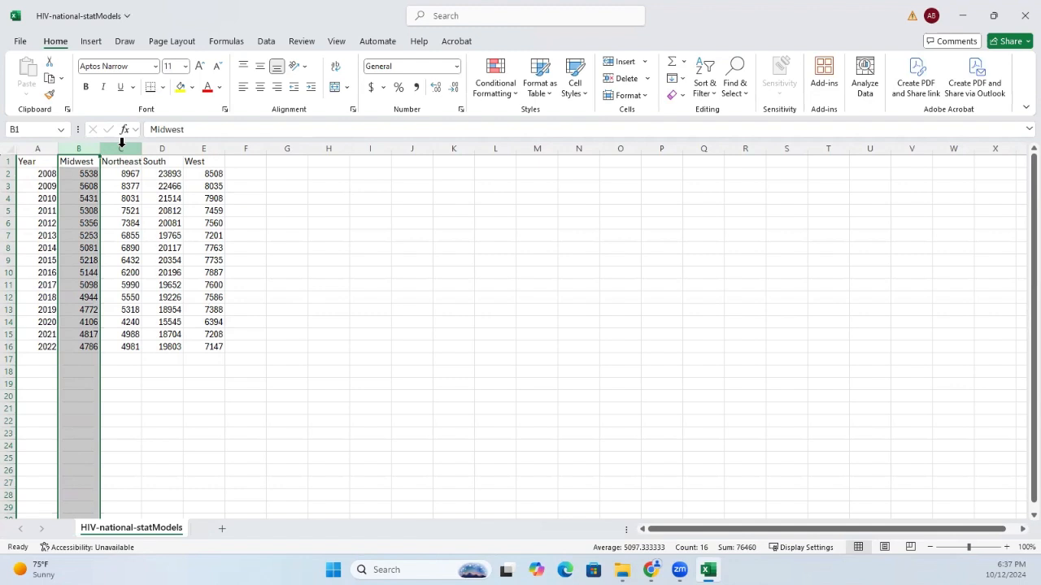
click(122, 146)
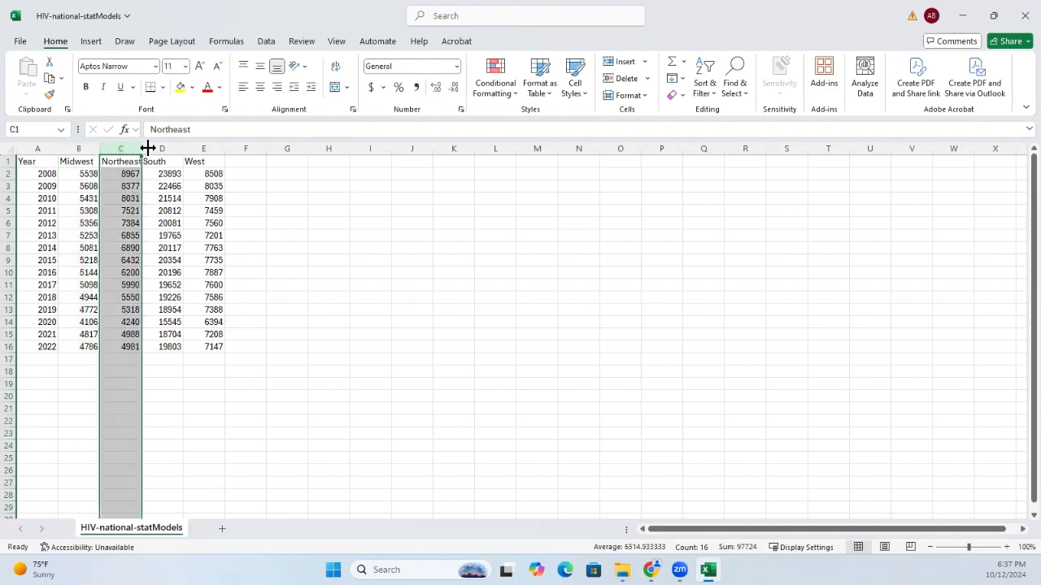
click(159, 146)
click(201, 146)
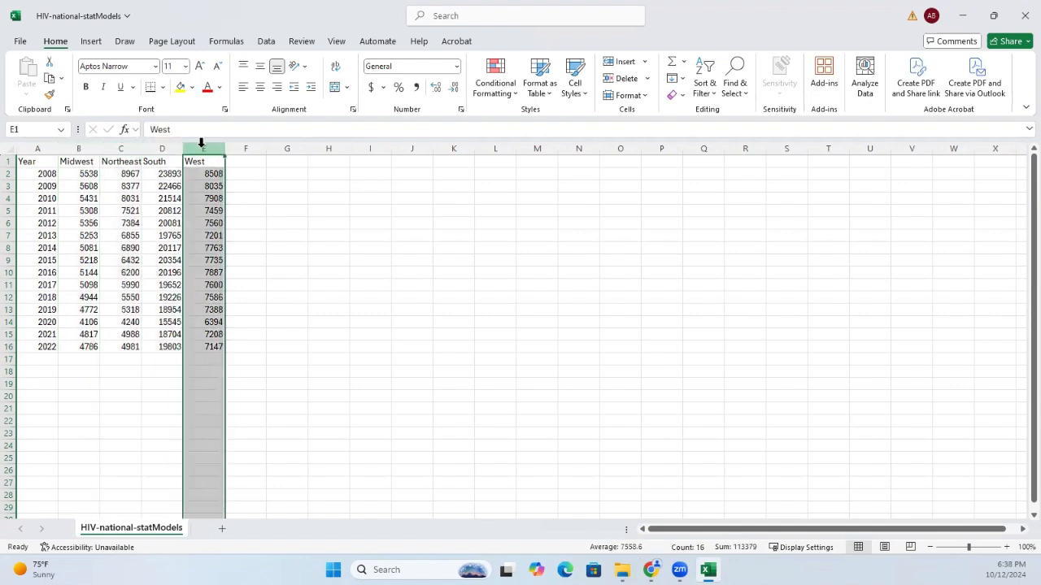
click(291, 235)
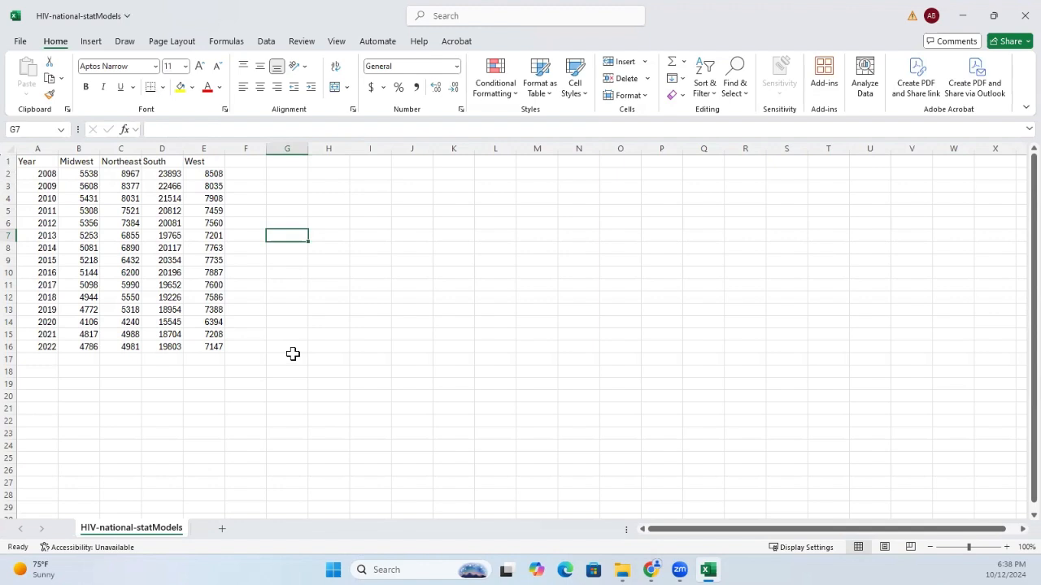
click(422, 381)
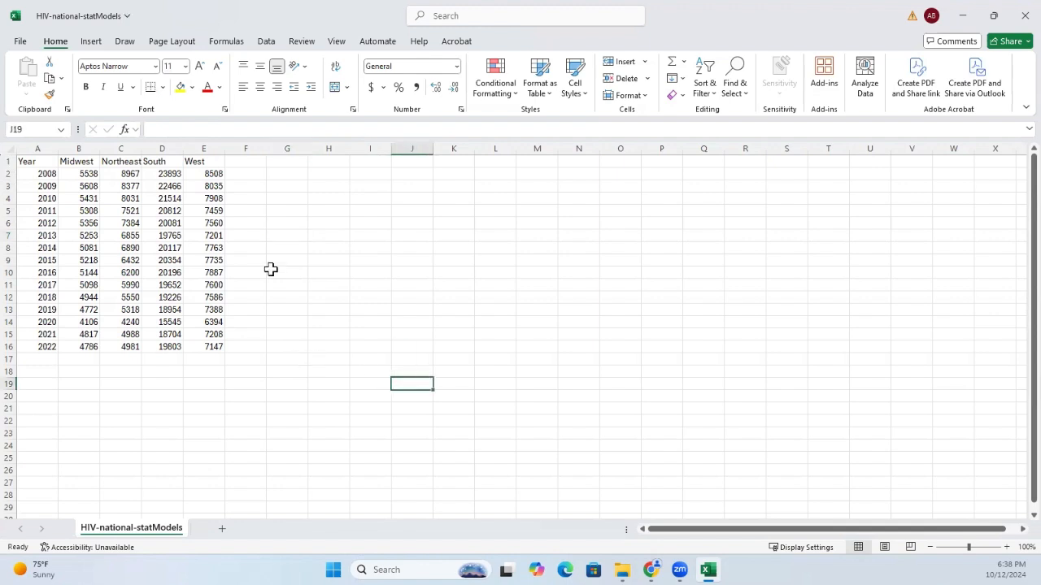
- Check the file type in the Save As settings, and return to the sheet without saving
click(20, 44)
click(45, 242)
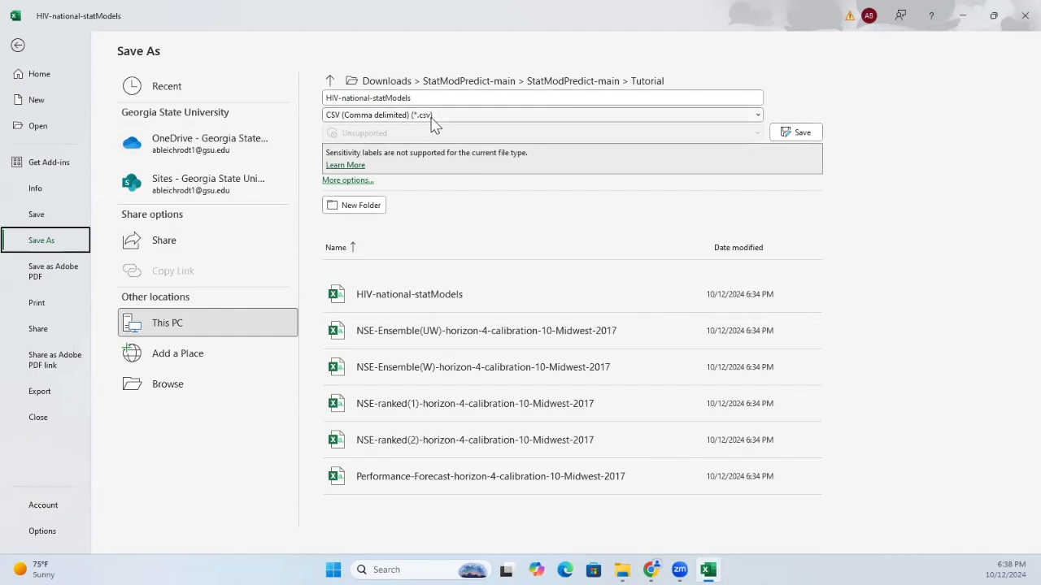
click(19, 46)
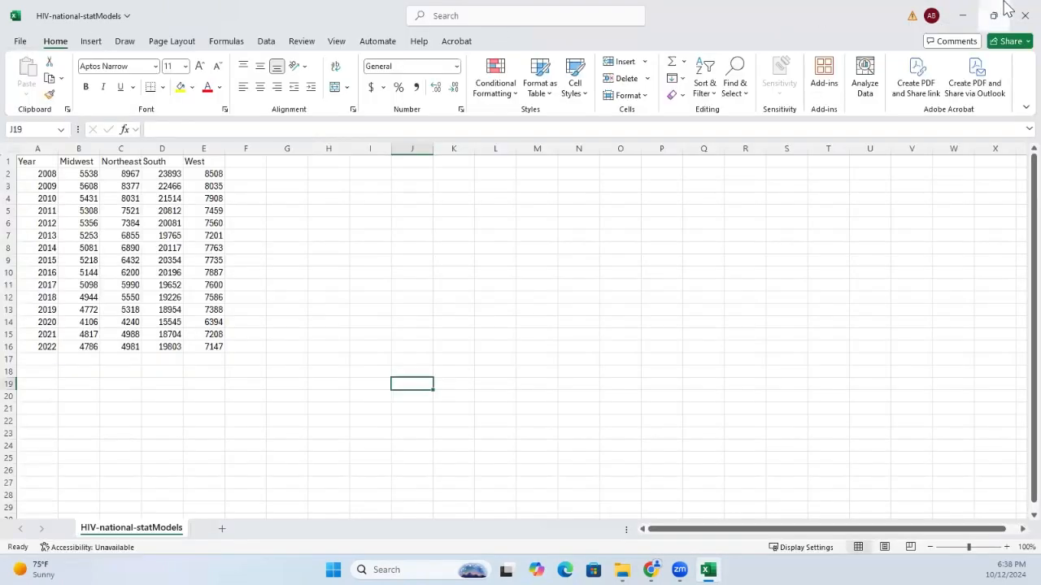
- Close the HIV-national-statModels workbook without saving changes and return to the inner StatModPredict-main folder
click(1024, 15)
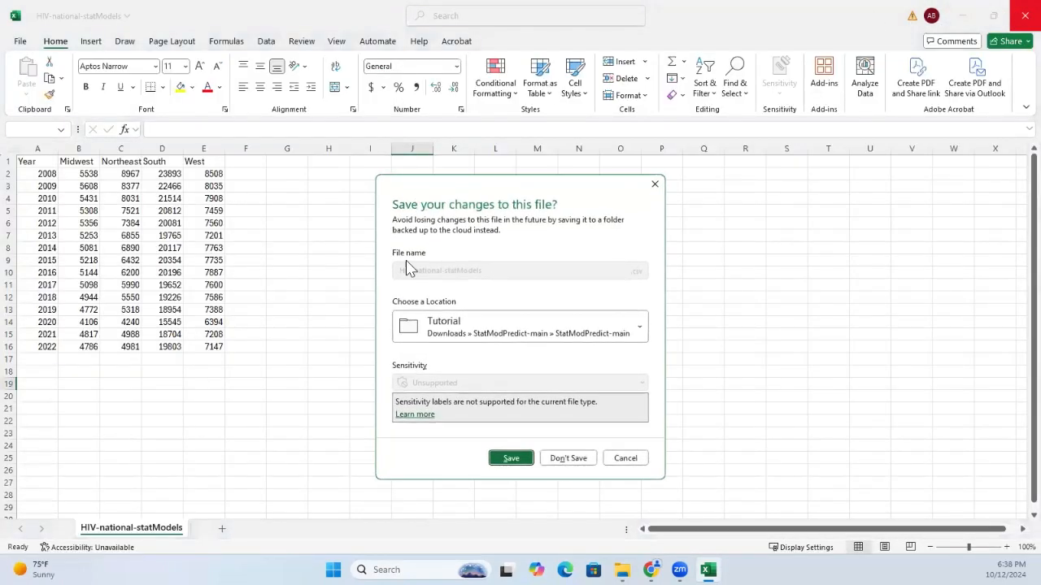
click(569, 459)
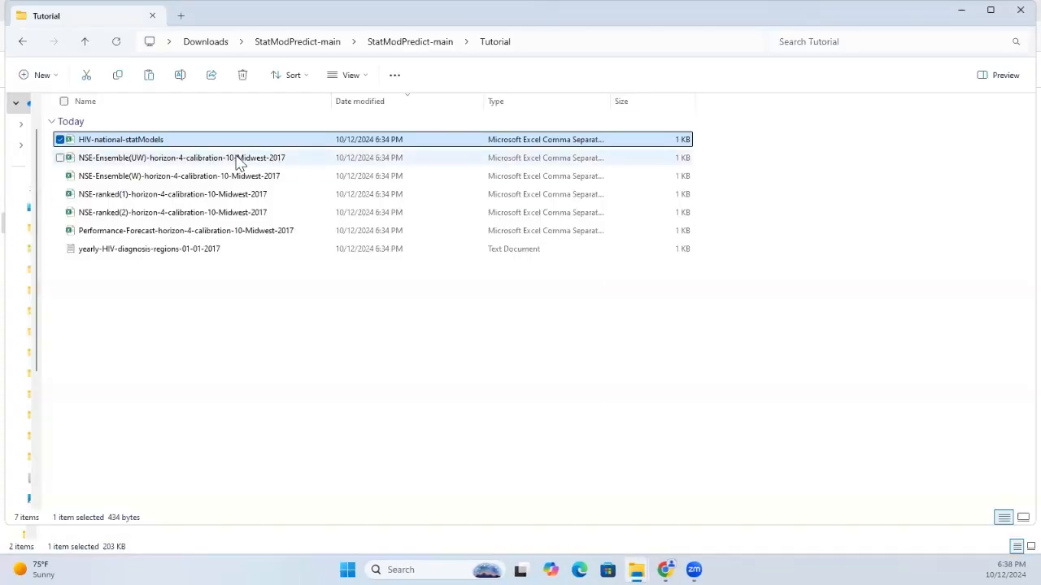
click(412, 43)
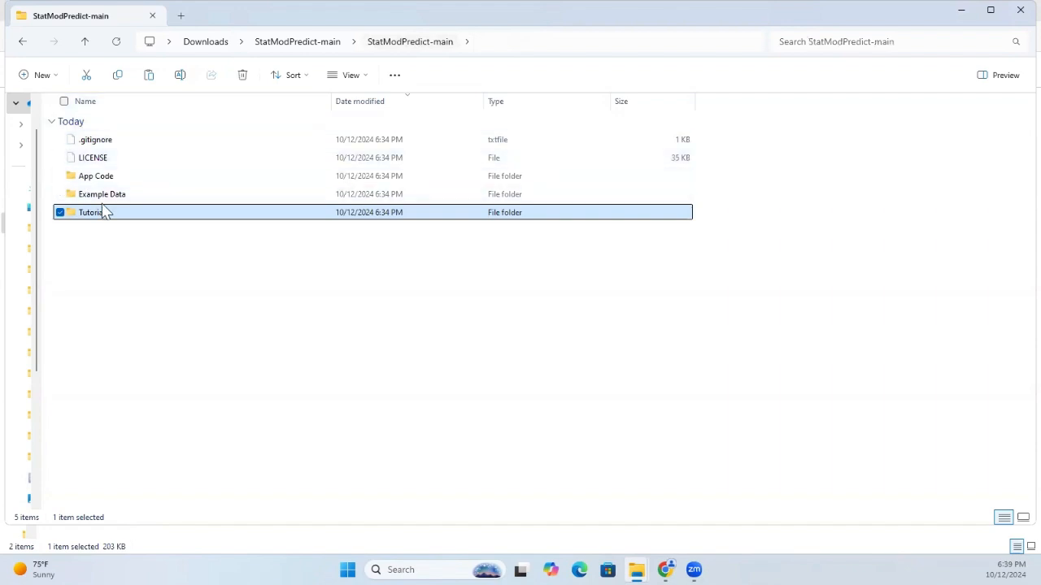
- Open the StatModPredict R project from the App Code folder in RStudio
double_click(102, 177)
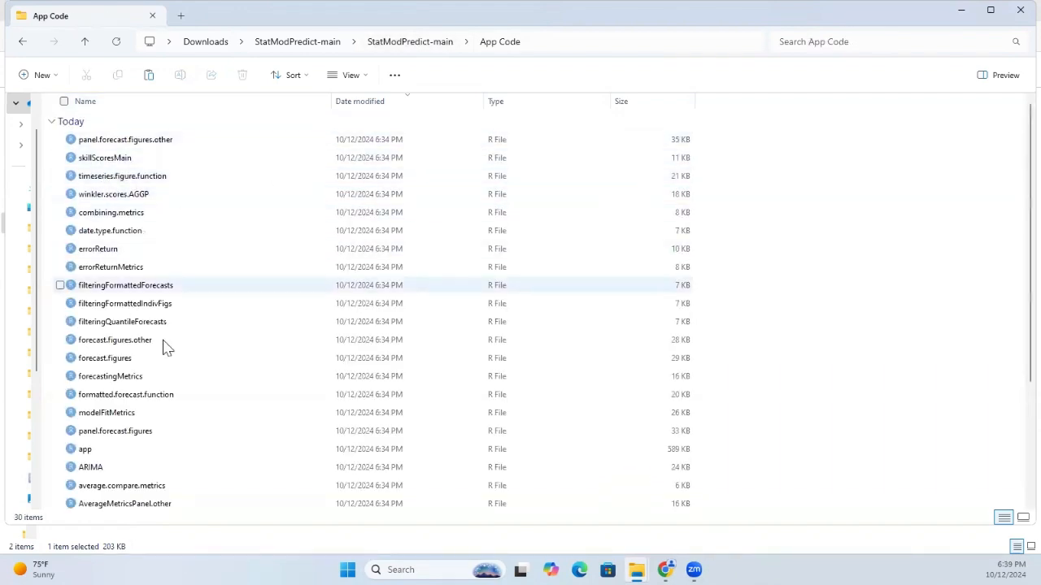
scroll(281, 407, down, 3)
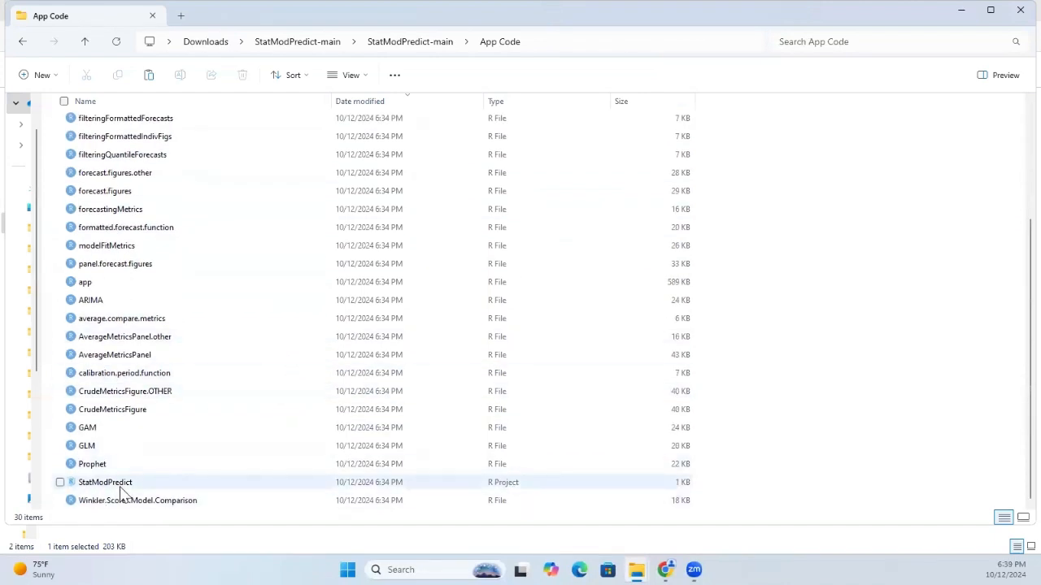
click(151, 485)
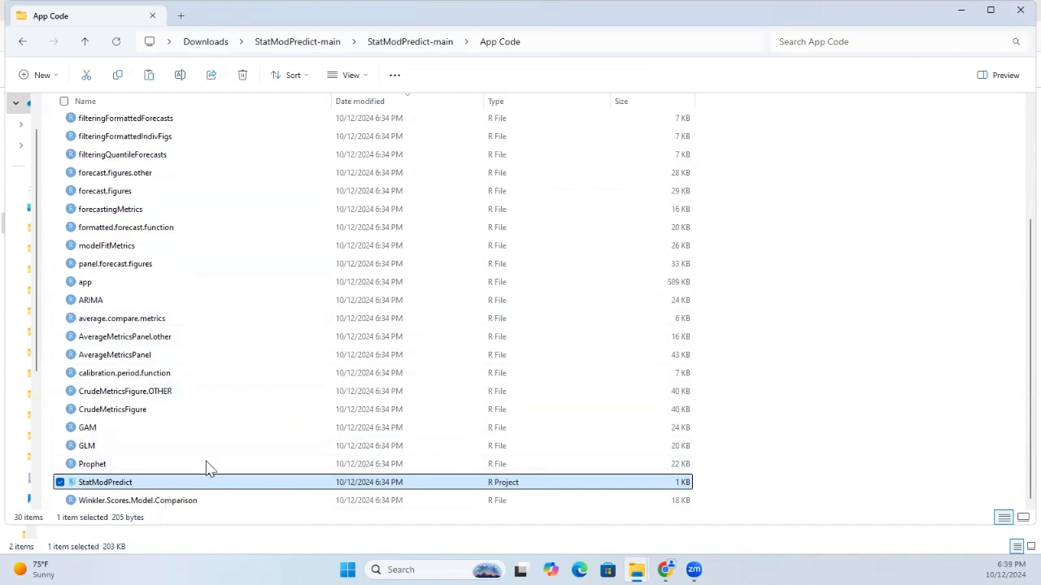
double_click(160, 484)
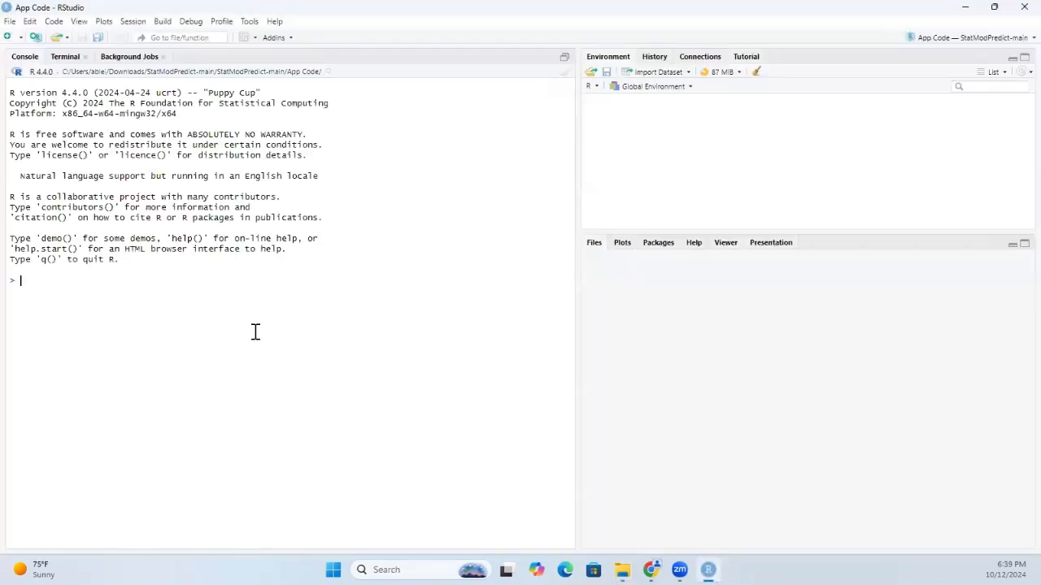
- Give the project's file list more height and open app.R with the console collapsed
click(465, 280)
drag(683, 230, 689, 143)
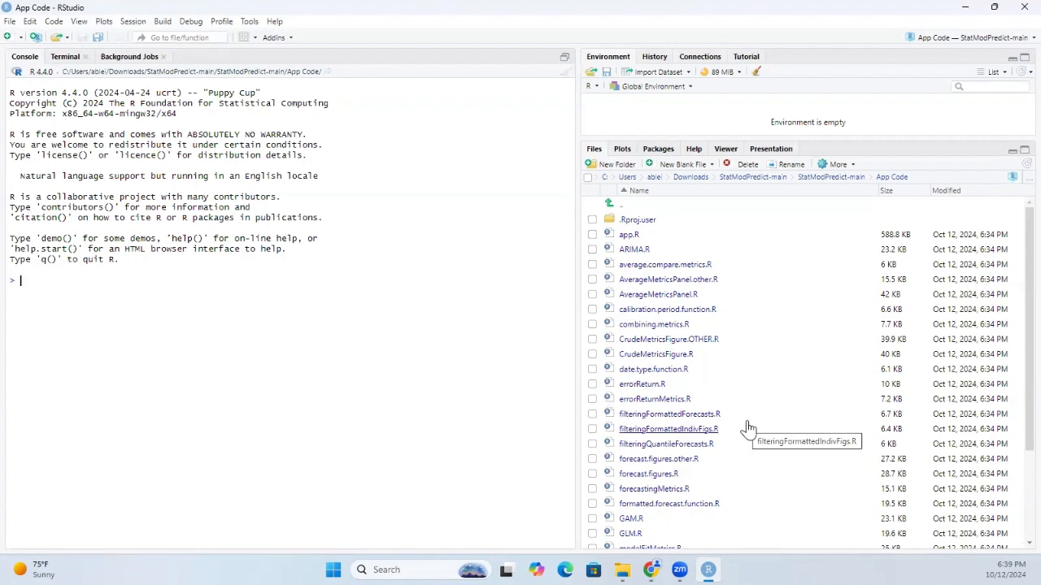
scroll(746, 431, down, 3)
scroll(745, 425, up, 3)
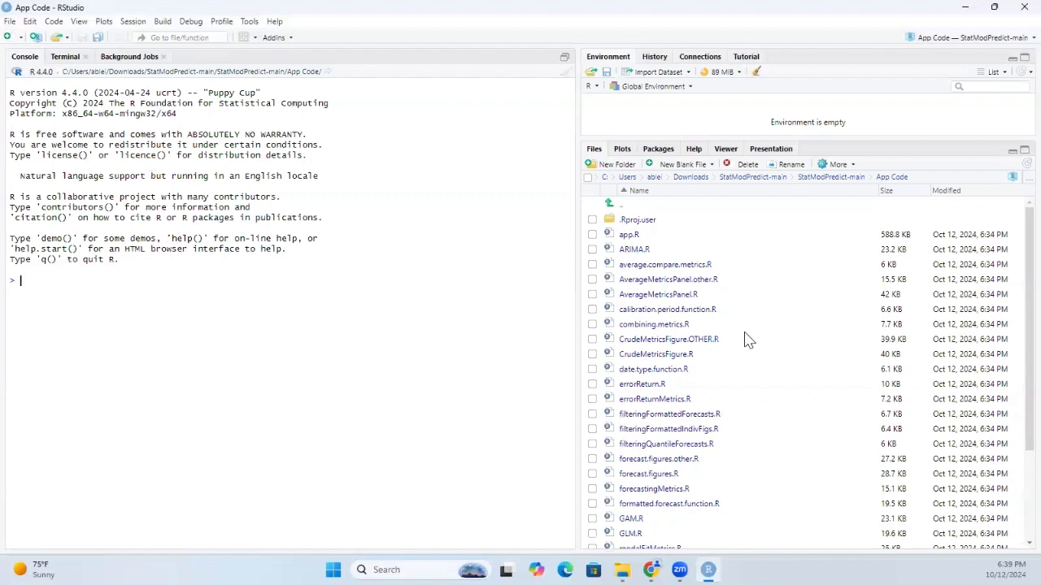
click(630, 236)
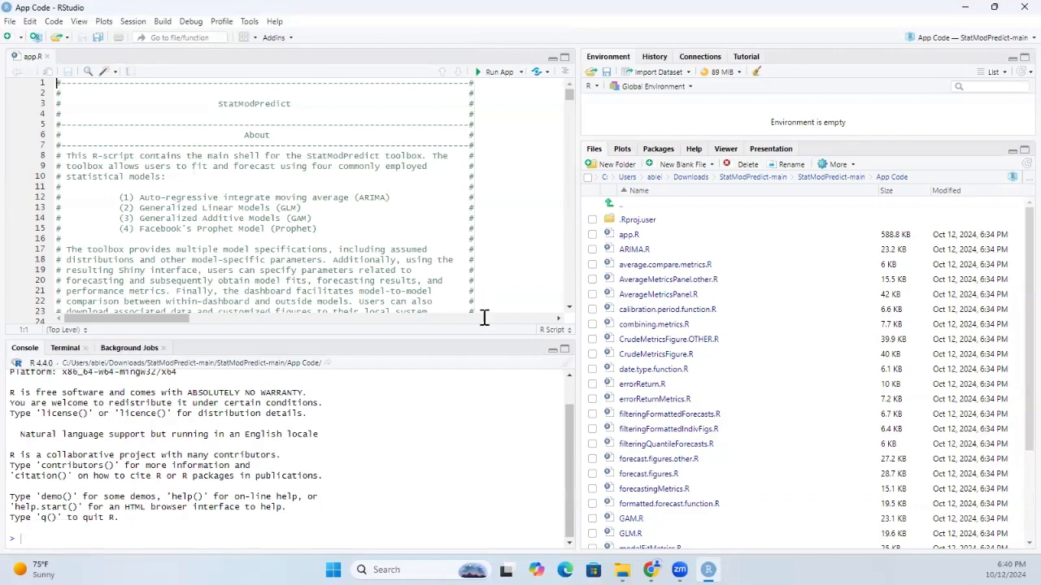
click(553, 351)
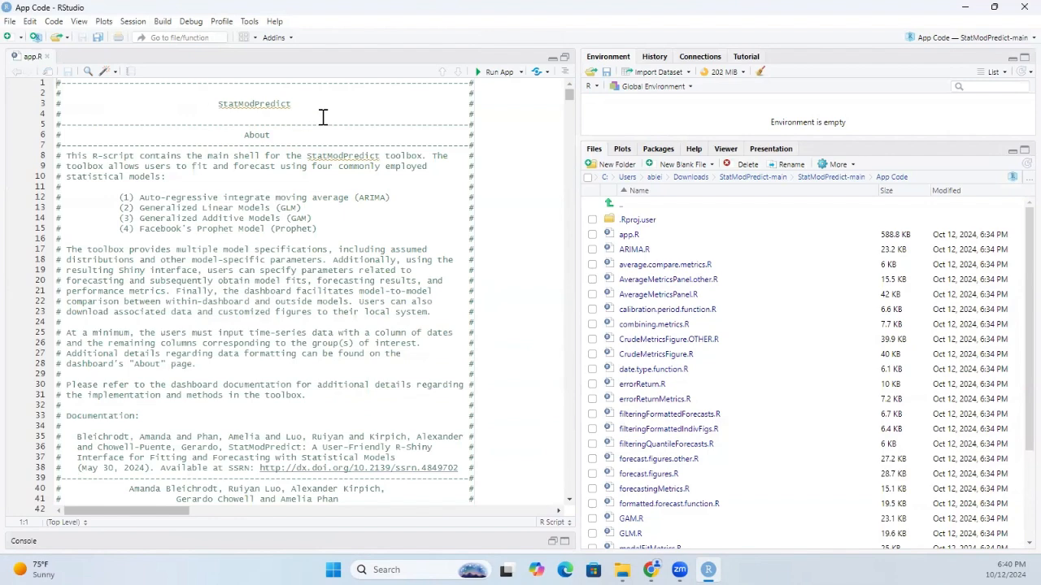
- Examine the app.R script's introductory comments, sourced function files, dashboard code and the pacman package-loading line
scroll(332, 301, down, 6)
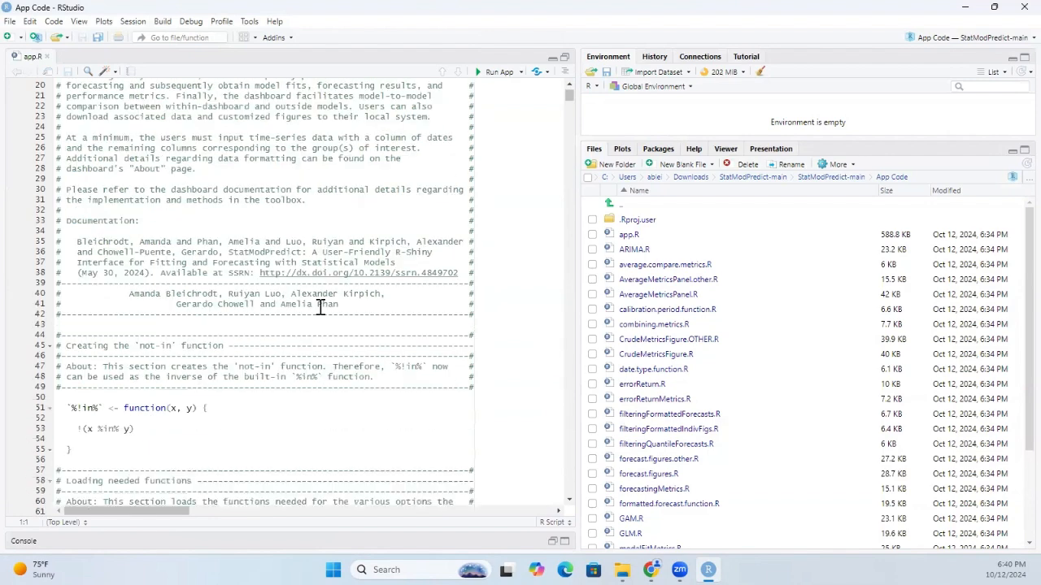
scroll(308, 330, up, 6)
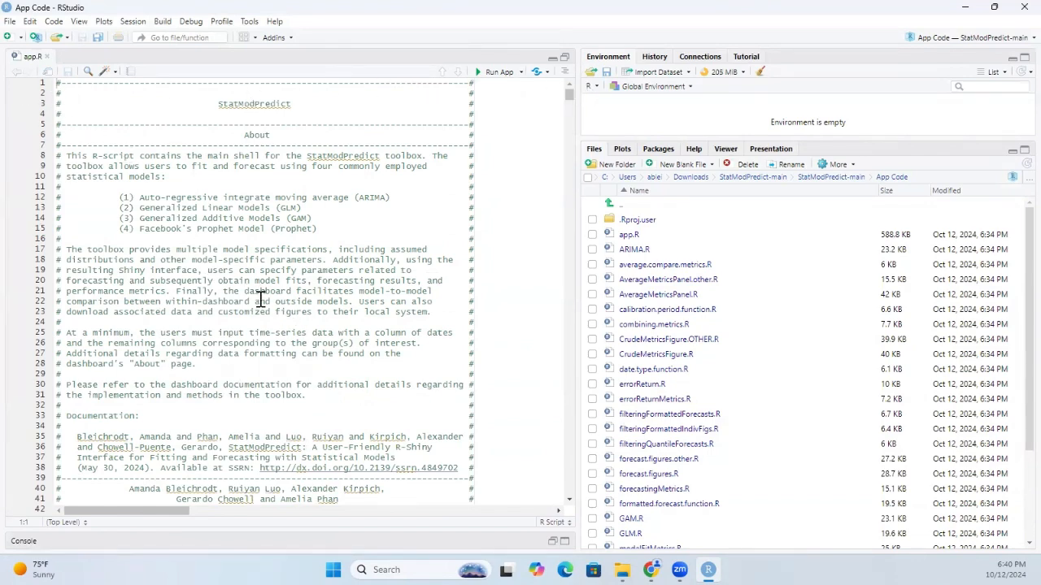
scroll(257, 299, down, 20)
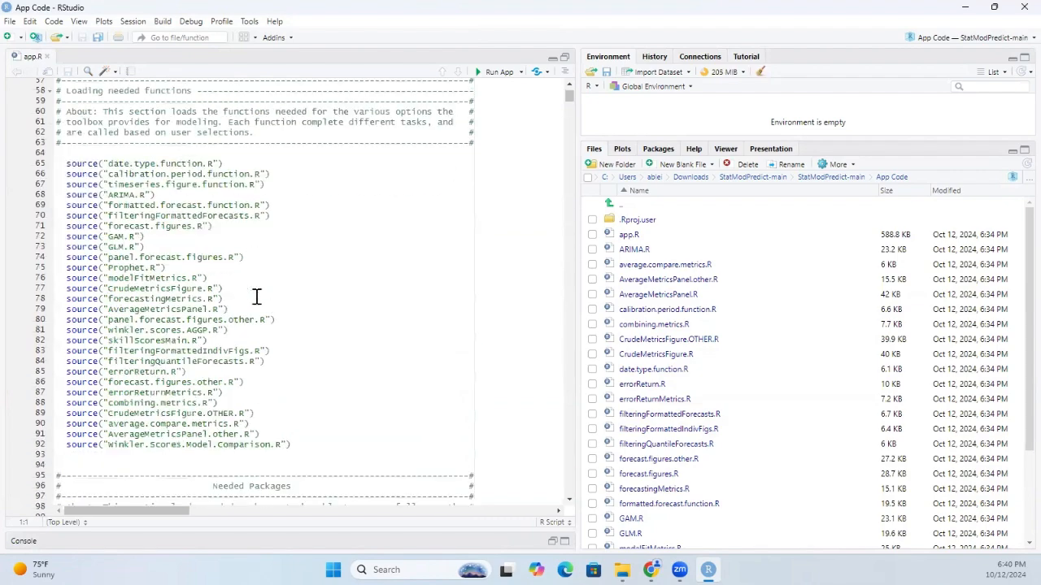
scroll(257, 295, down, 16)
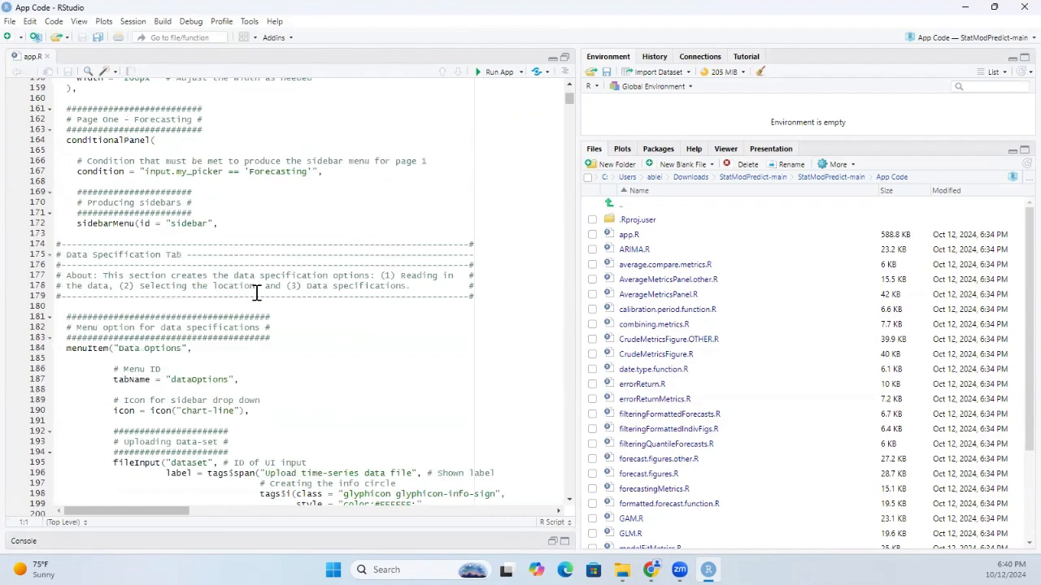
scroll(257, 294, up, 20)
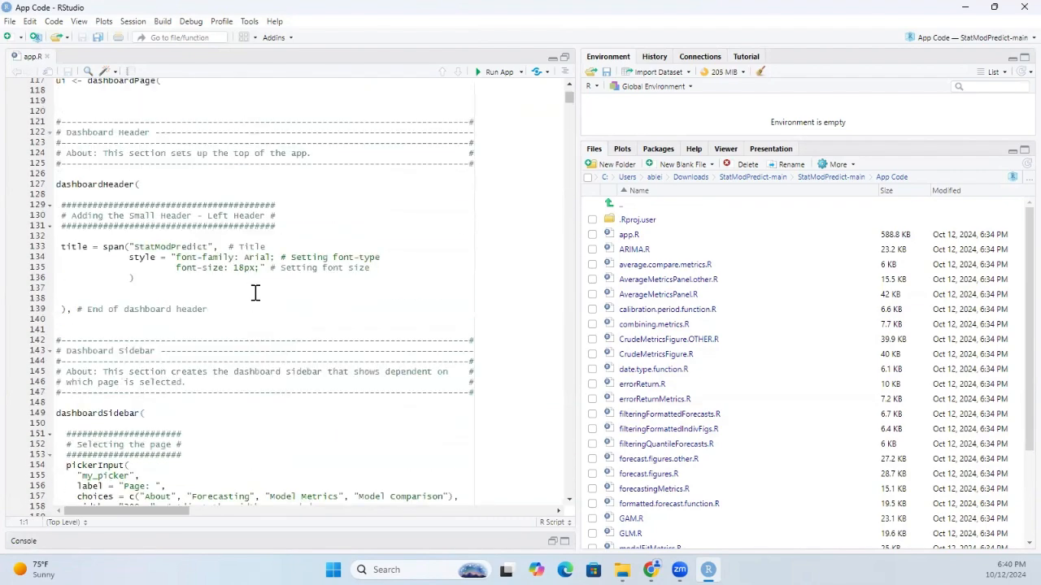
scroll(244, 309, up, 6)
scroll(201, 358, down, 1)
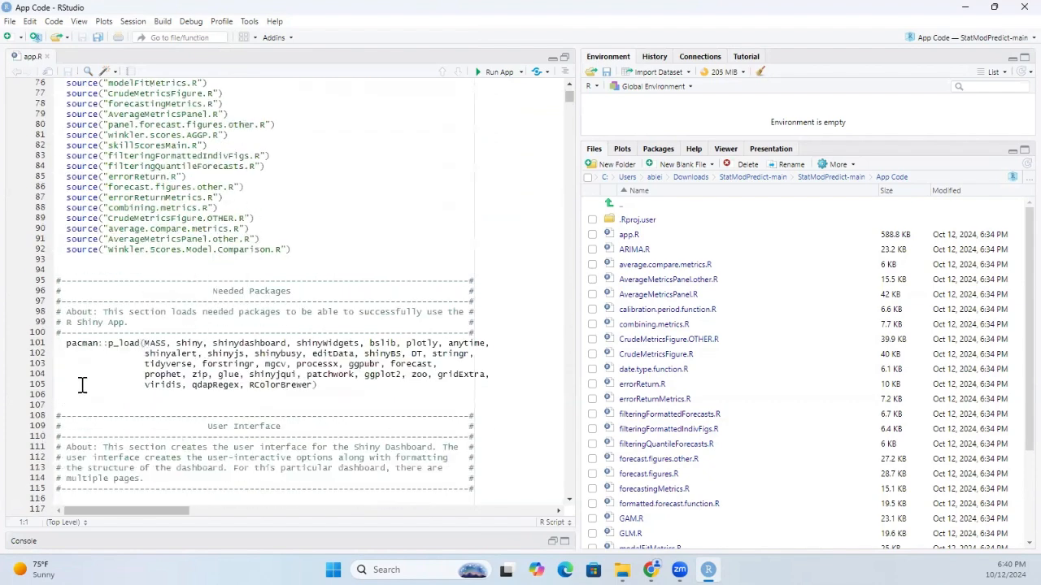
drag(64, 343, 138, 341)
scroll(199, 343, up, 20)
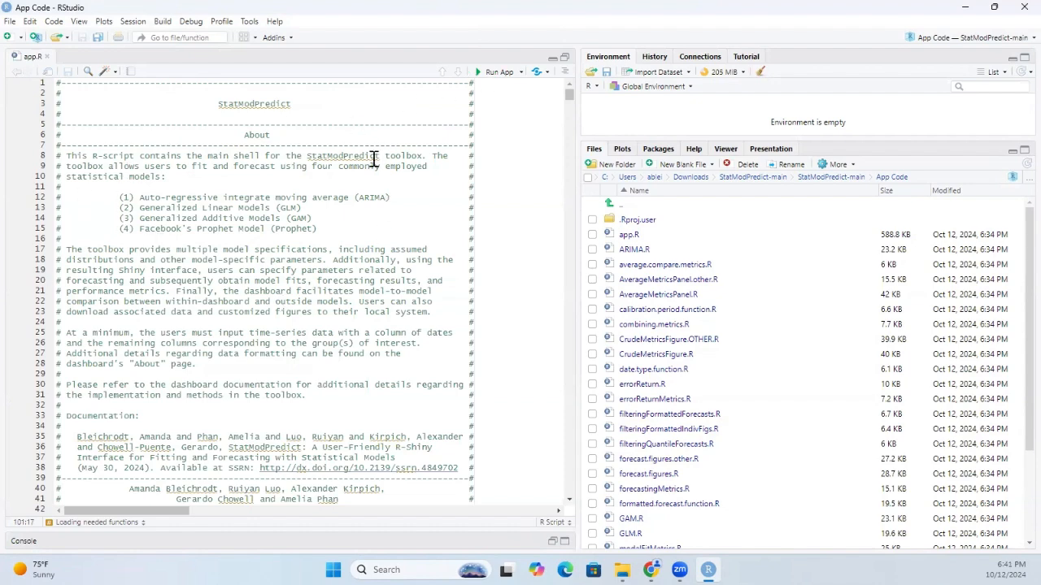
- Run the StatModPredict Shiny app in a maximized window and dismiss its welcome message
click(491, 75)
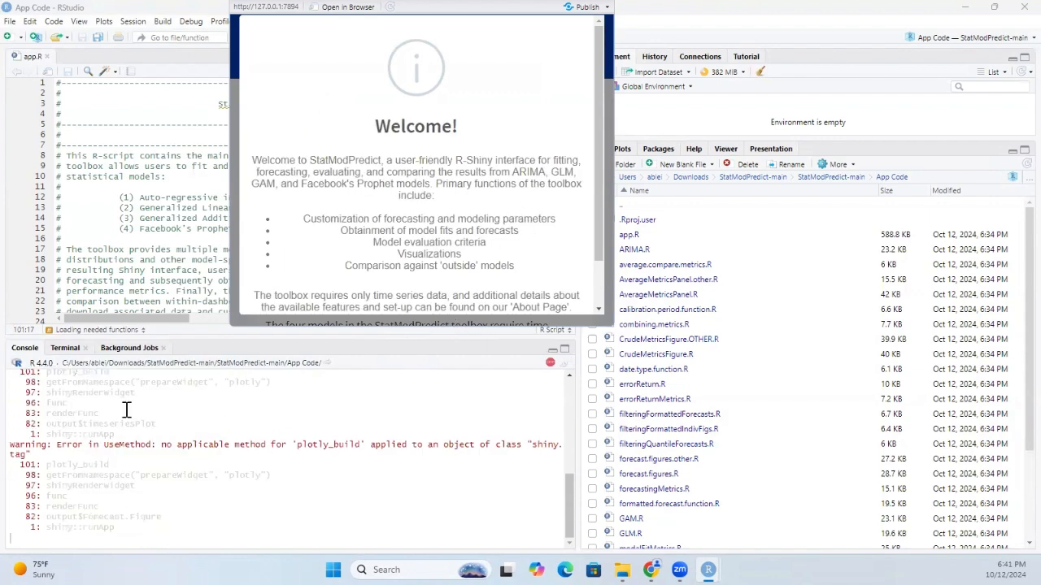
scroll(214, 488, up, 2)
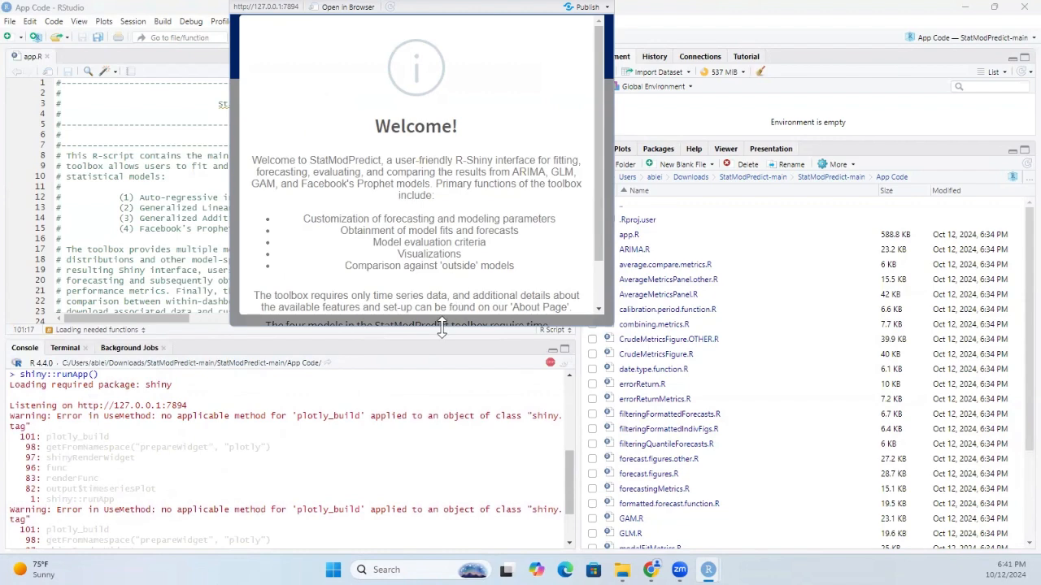
drag(442, 327, 411, 504)
double_click(575, 17)
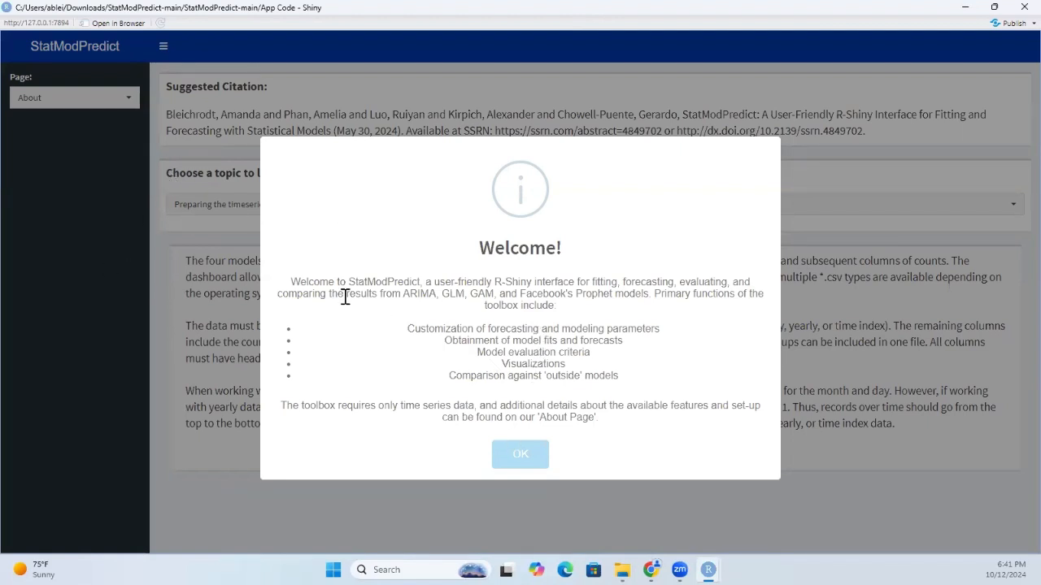
click(525, 463)
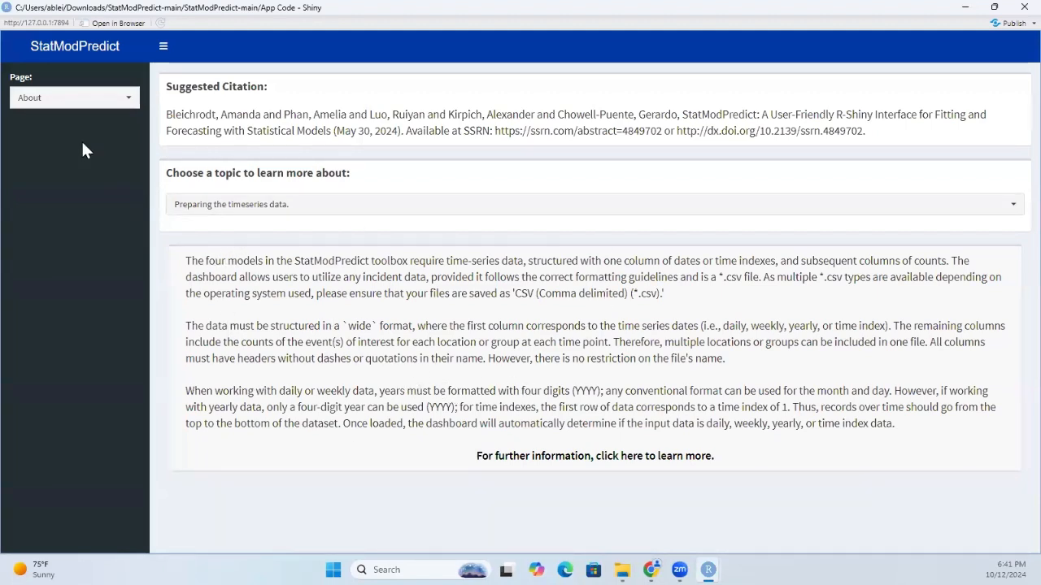
- View the About page's Model Specifications topic for Facebook's Prophet Model, and the Evaluation Criteria topic
click(261, 208)
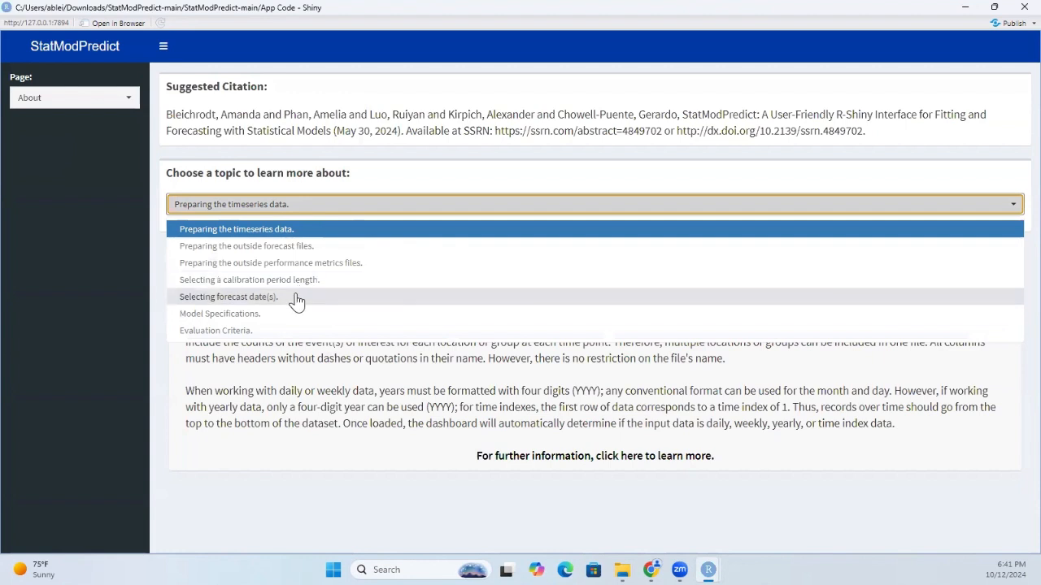
click(271, 317)
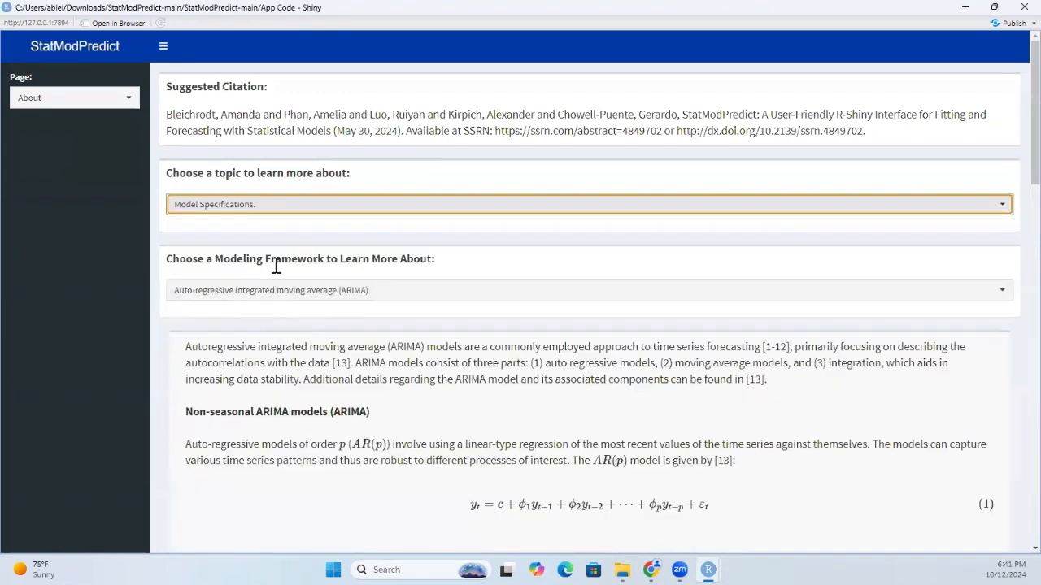
click(362, 294)
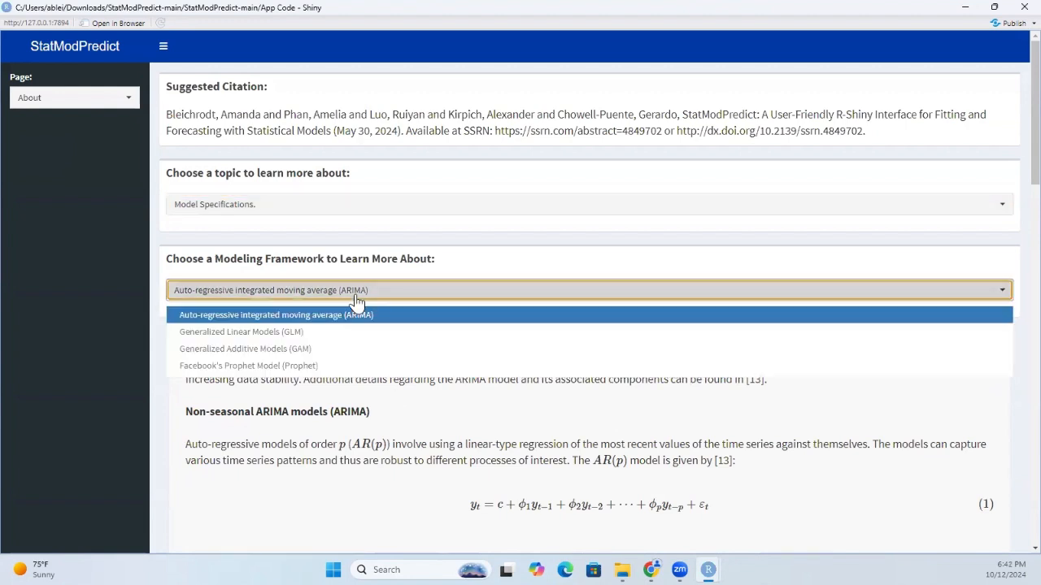
click(322, 368)
click(298, 204)
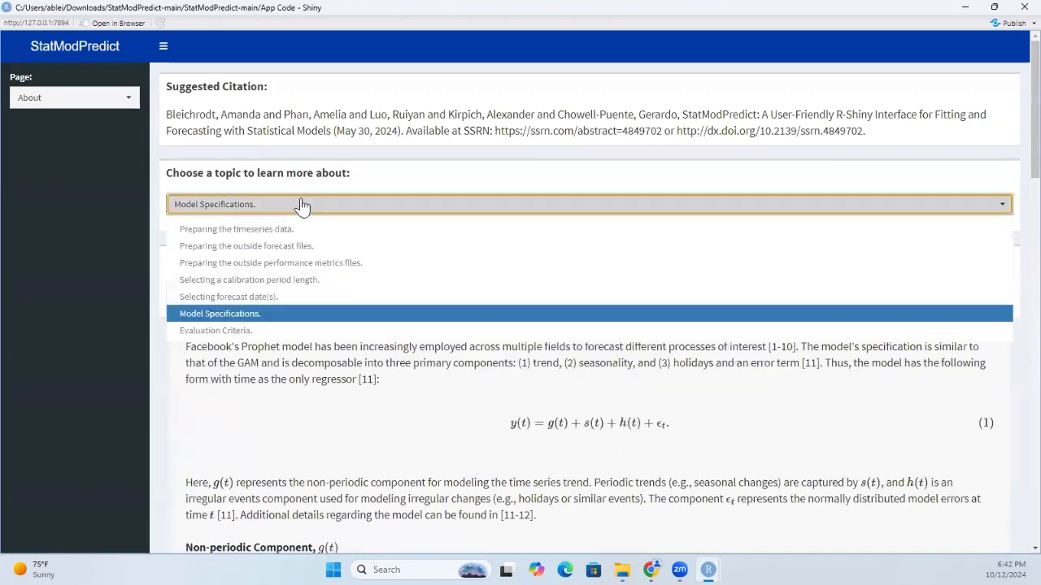
click(282, 330)
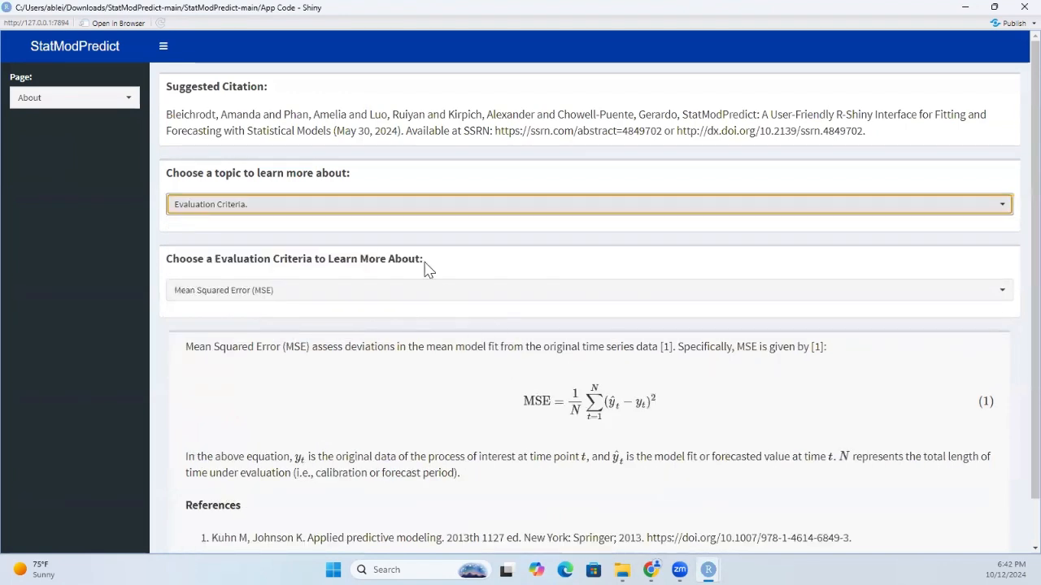
- Switch the dashboard to the Forecasting page and look over its result sections
click(79, 104)
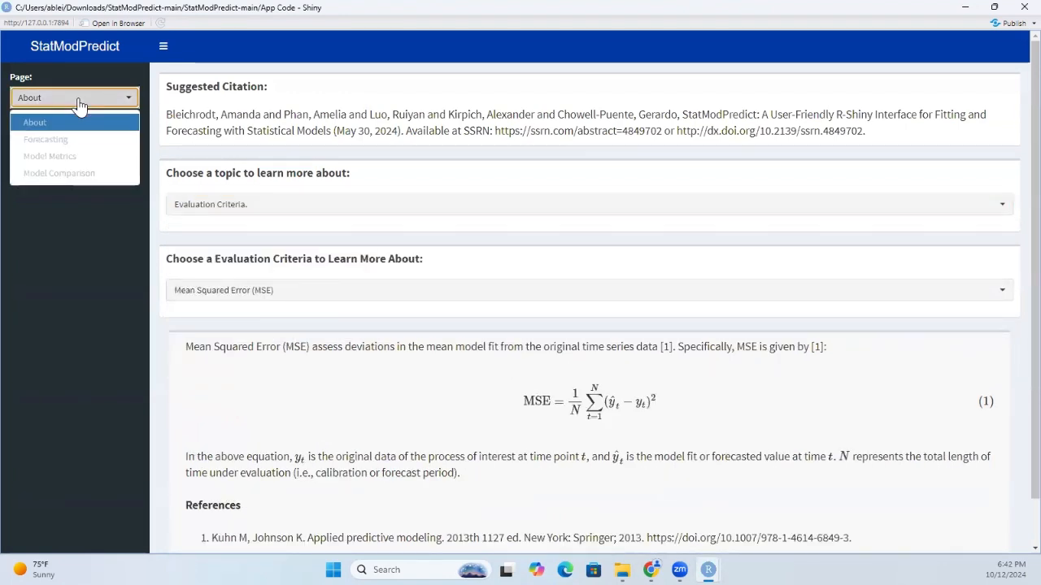
click(102, 143)
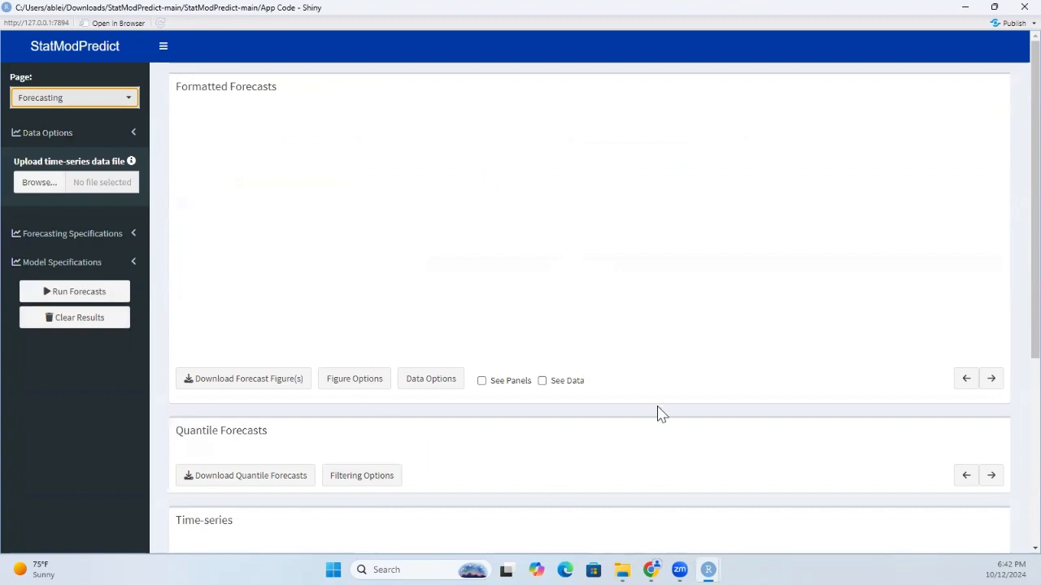
scroll(583, 279, down, 4)
scroll(520, 271, up, 5)
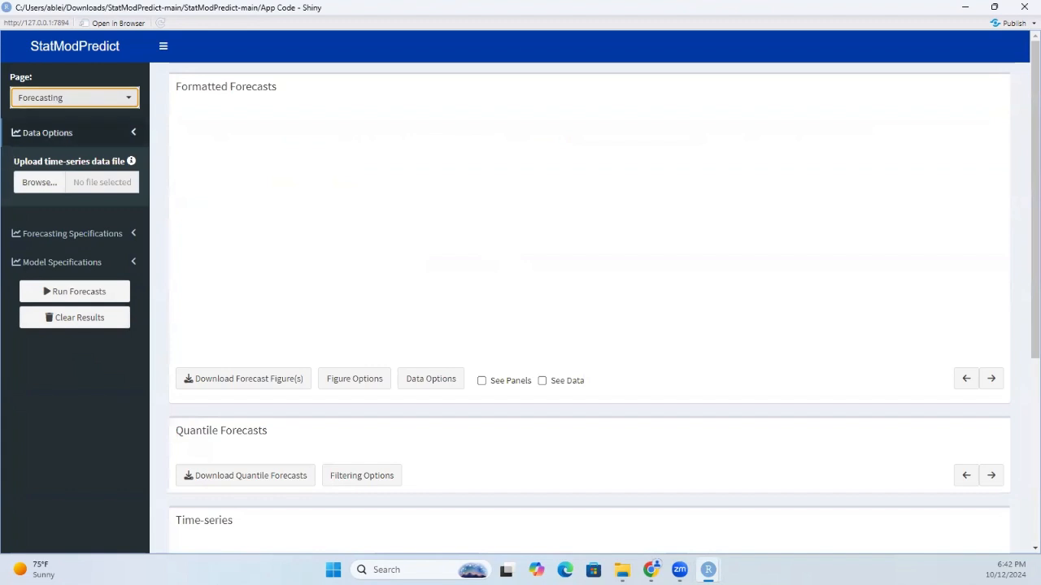
- Check the settings under Forecasting Specifications and Model Specifications, and return to the Data Options
click(91, 236)
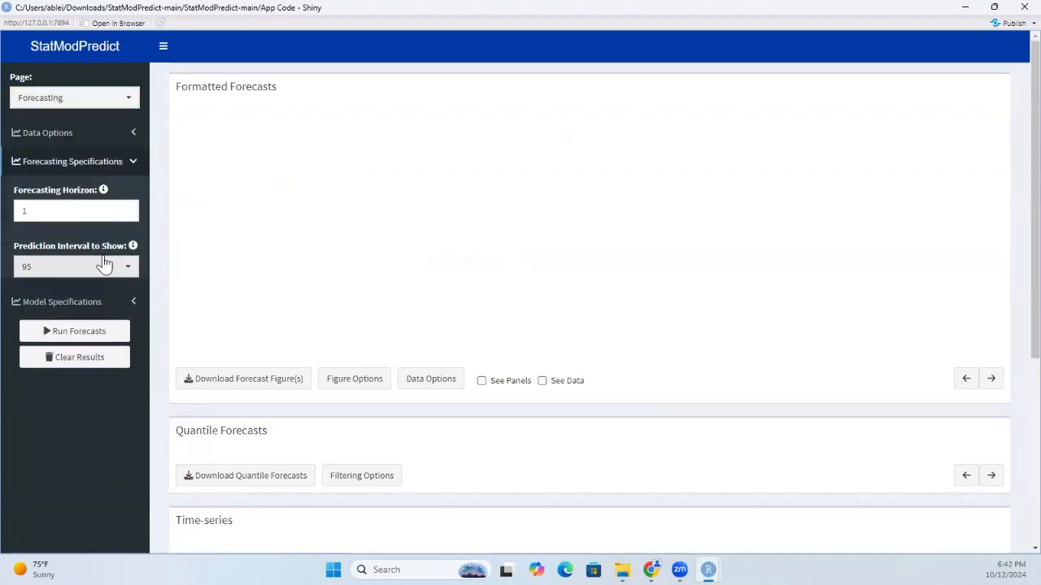
click(110, 304)
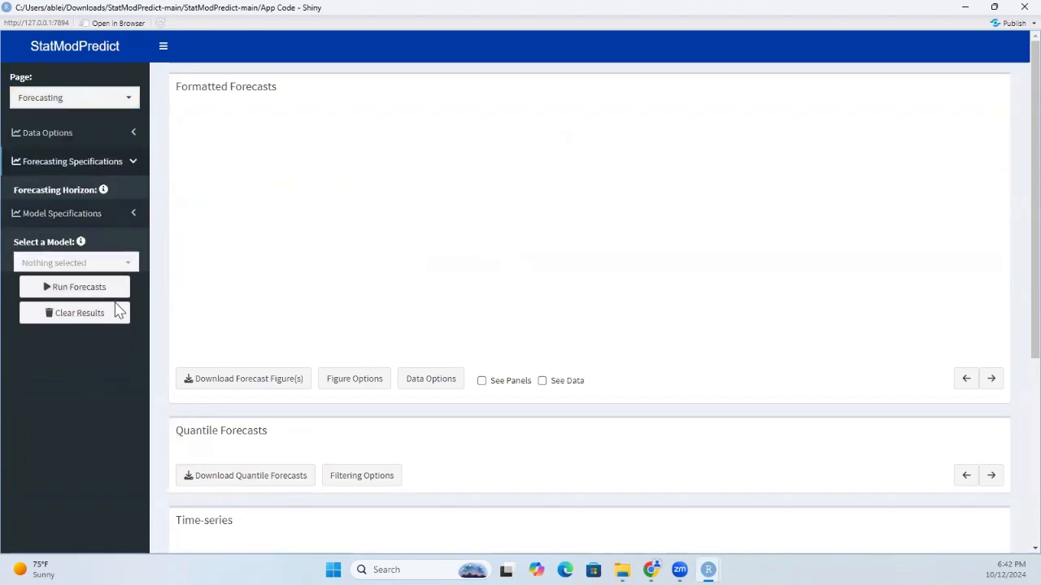
click(92, 140)
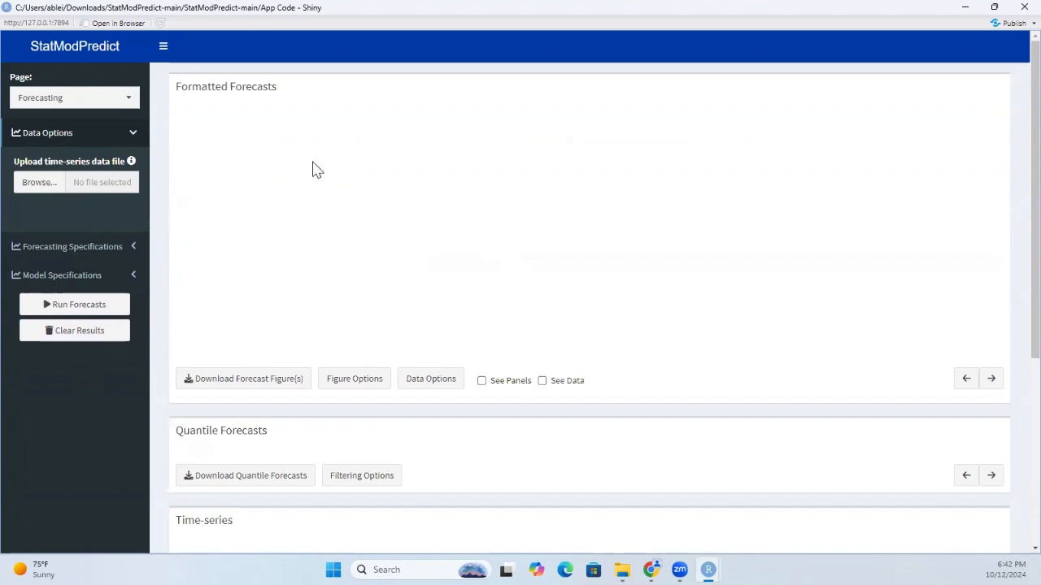
- Browse to the Tutorial folder of ARIMA-GLM-GAM-Prophet-Beta for the time-series data upload and check the HIV-national-statModels file
click(36, 191)
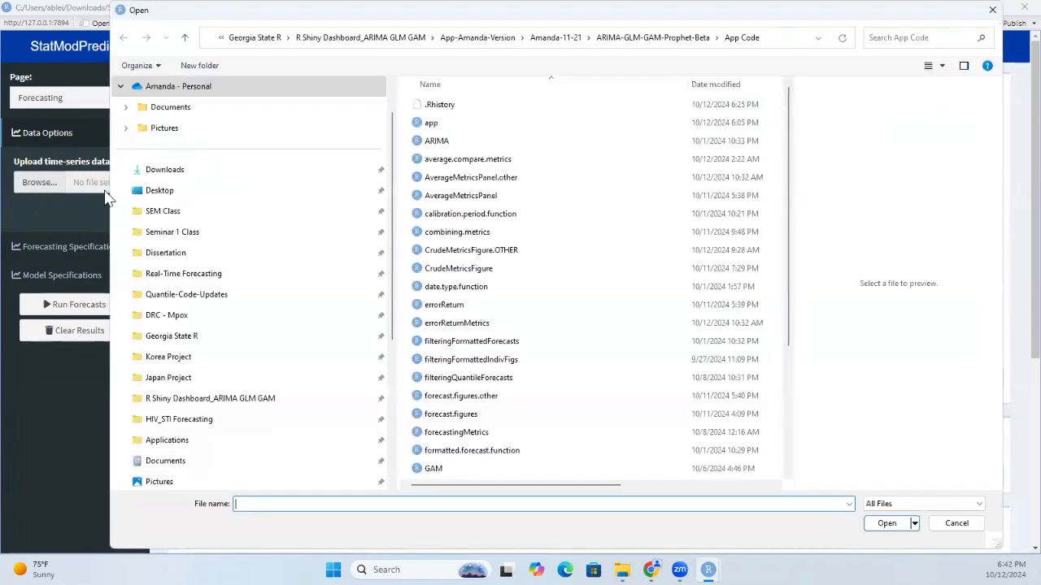
click(640, 39)
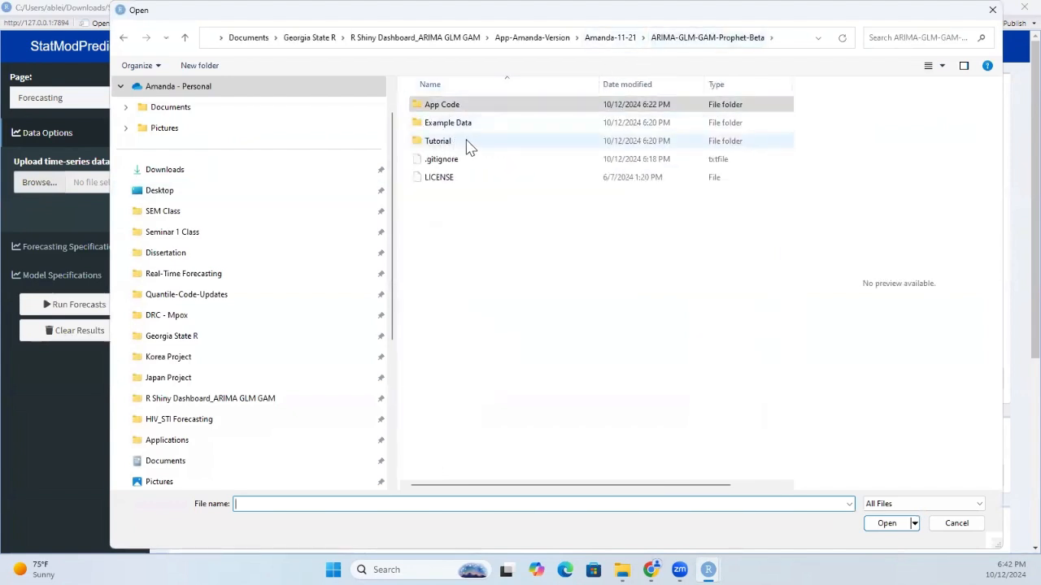
double_click(467, 143)
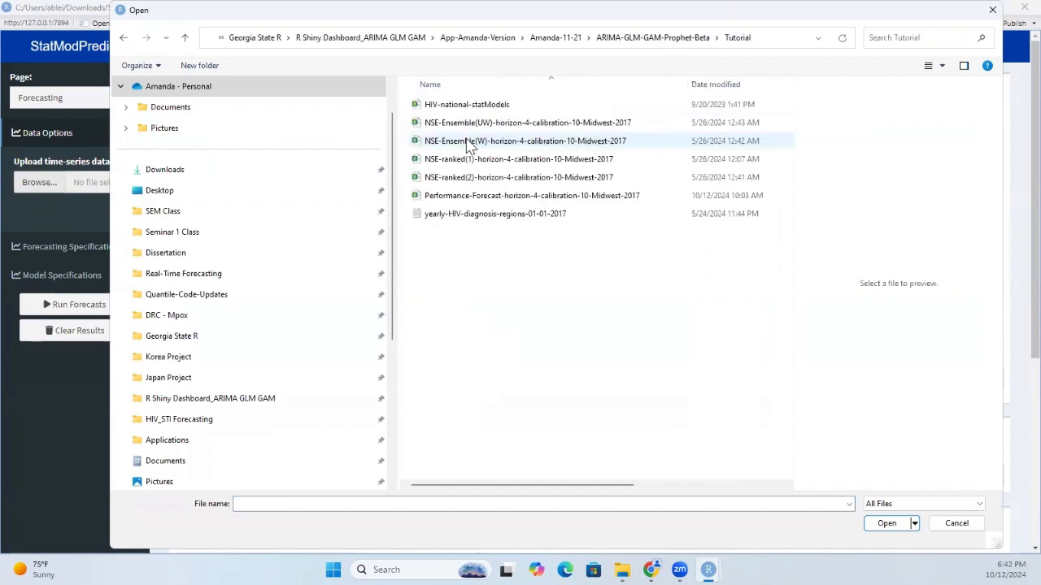
click(483, 106)
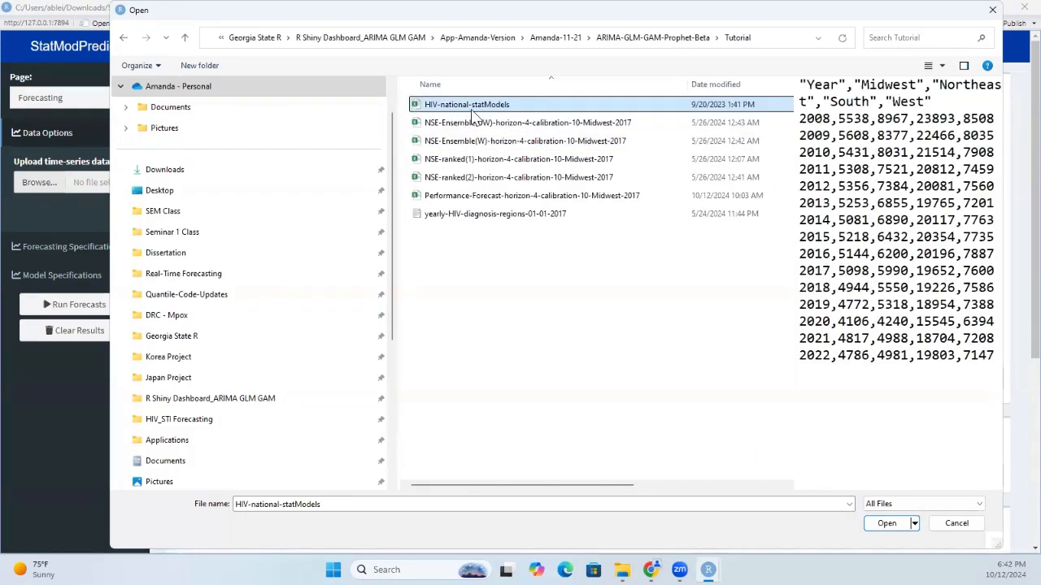
click(475, 106)
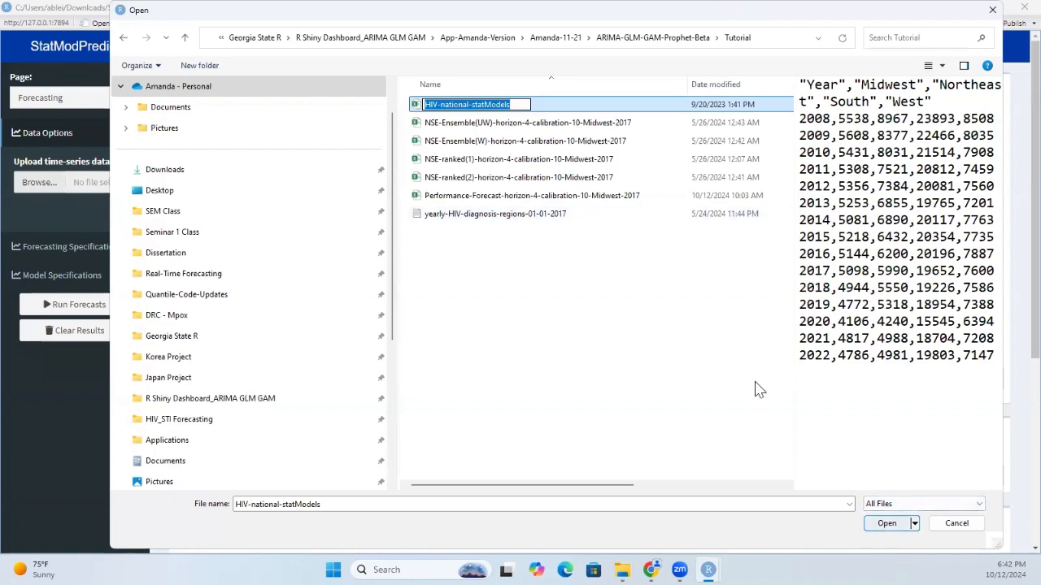
click(651, 325)
click(486, 106)
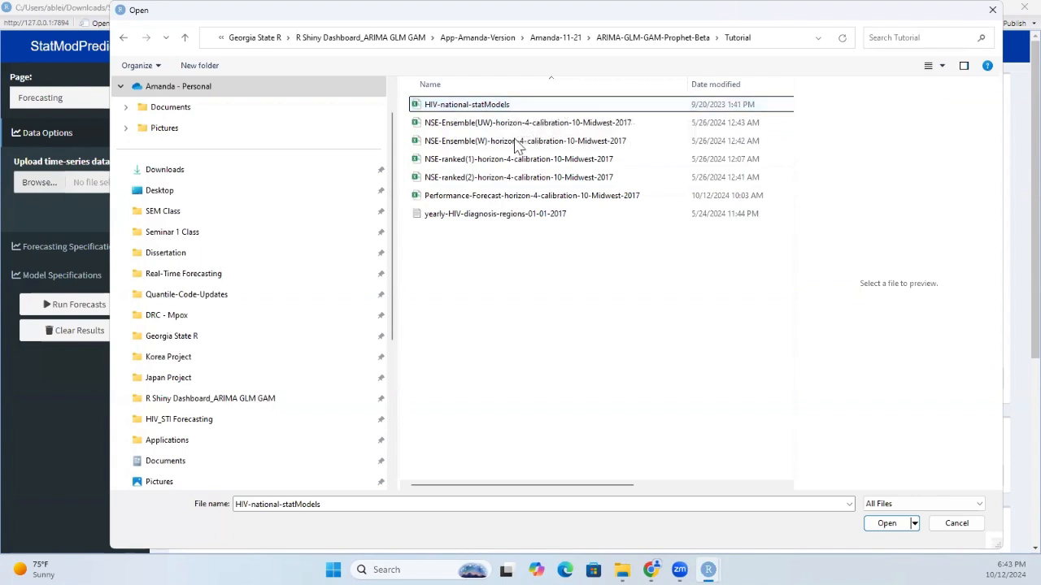
- Try to upload the text file yearly-HIV-diagnosis-regions-01-01-2017 as the time-series data, and dismiss the resulting dialog
click(495, 215)
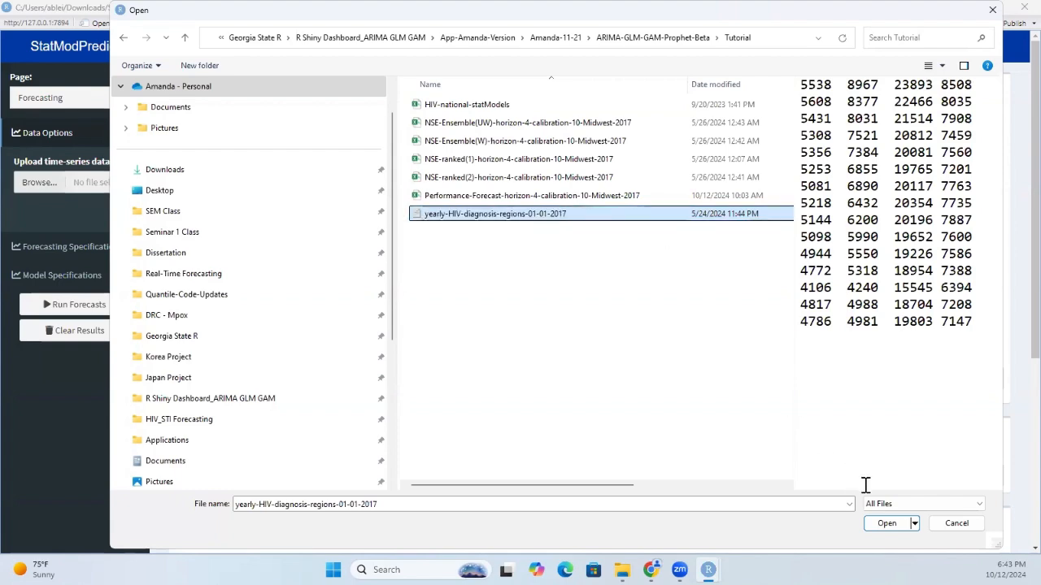
click(888, 527)
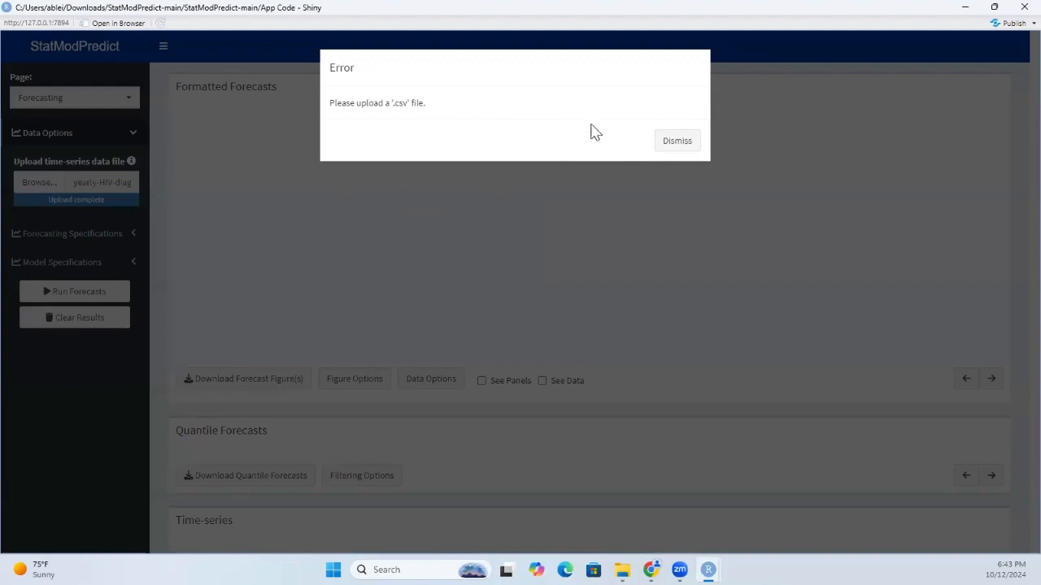
click(677, 141)
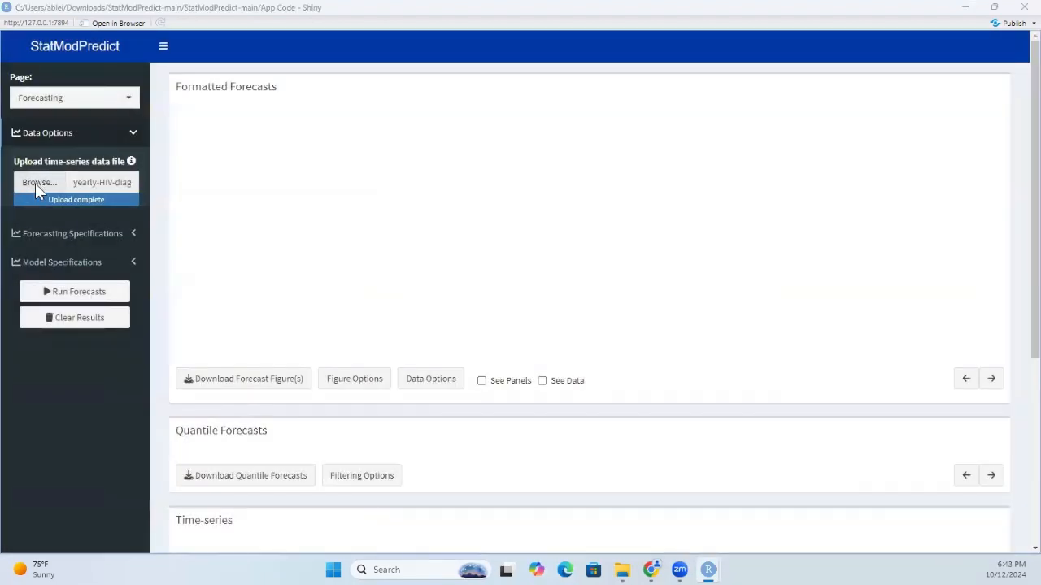
- Upload the HIV-national-statModels file as the time-series data
click(35, 180)
click(448, 104)
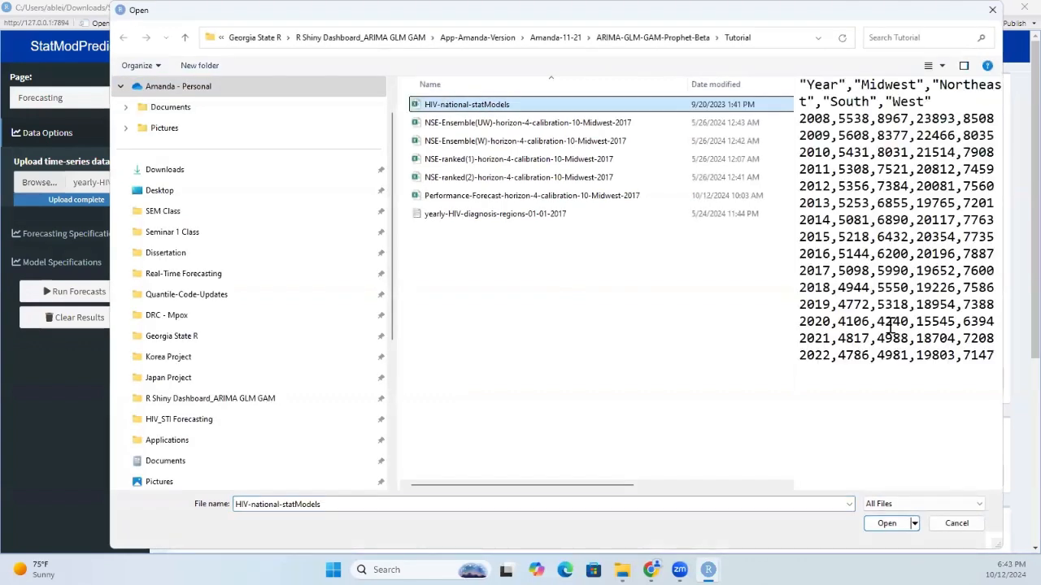
click(885, 525)
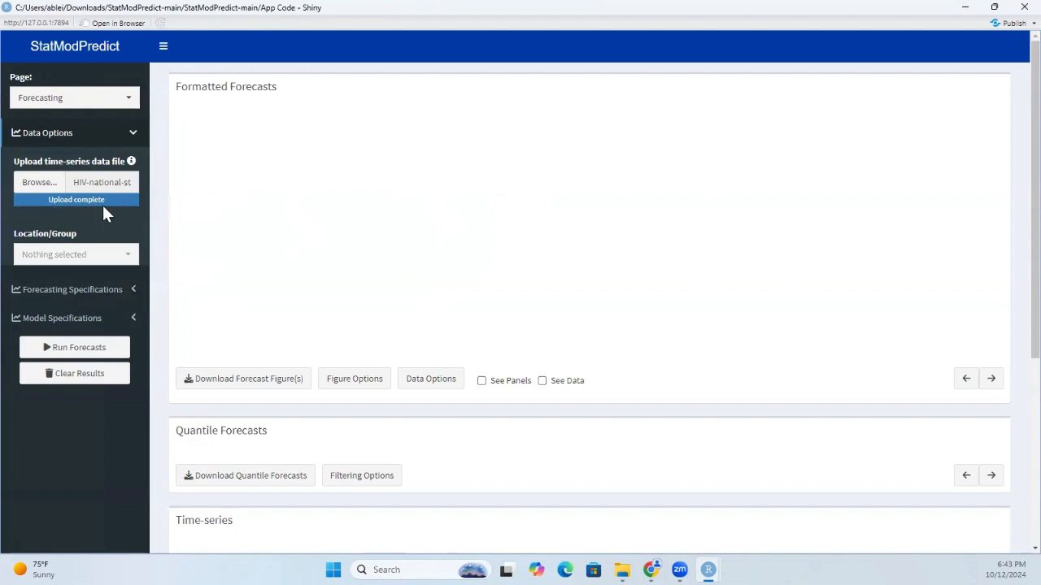
- Include all locations, Midwest, Northeast, South and West, in the Location/Group selection
scroll(106, 203, down, 1)
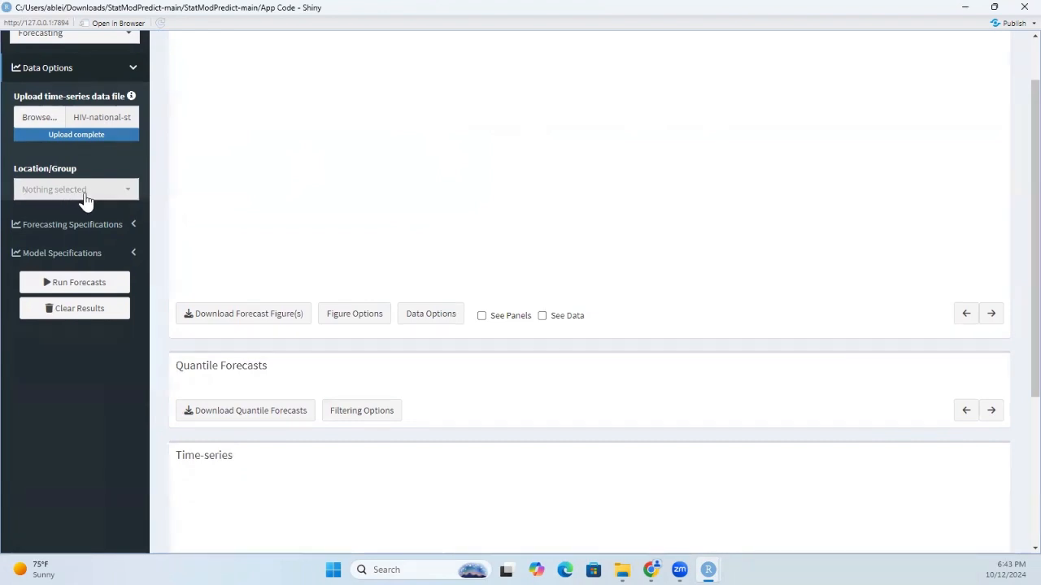
click(98, 197)
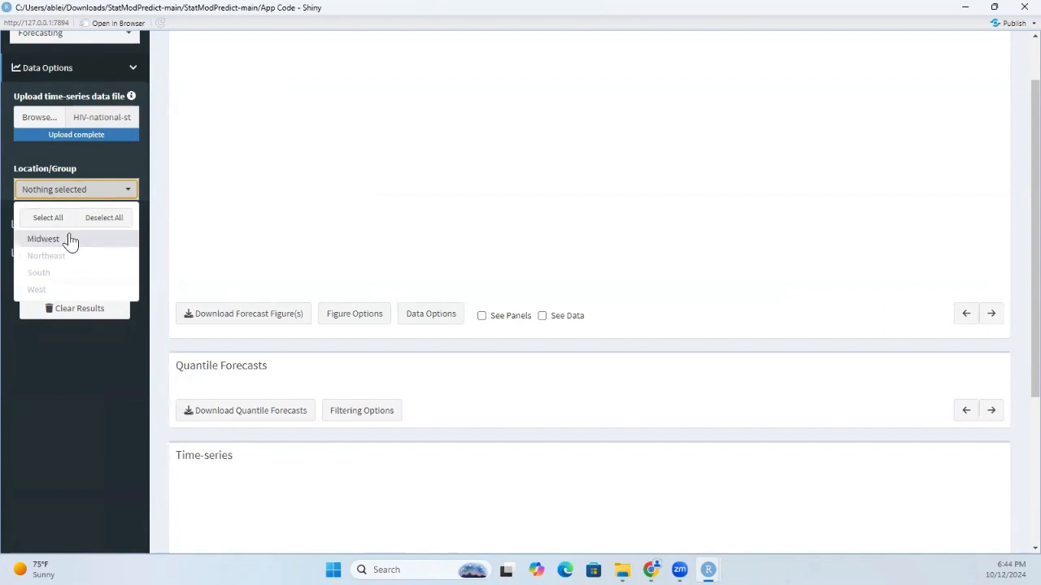
click(44, 223)
click(59, 191)
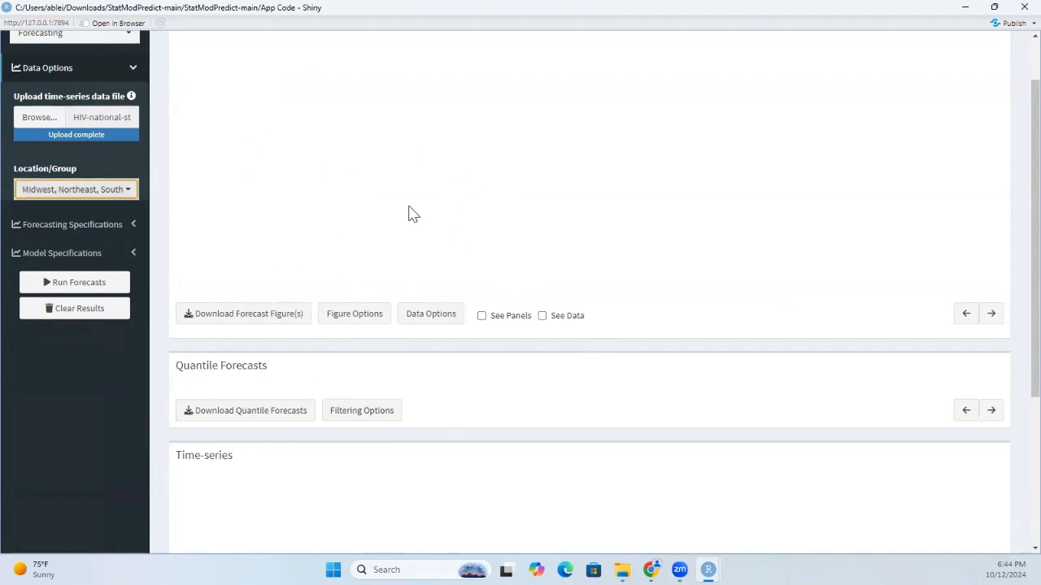
- In the Forecasting Specifications, set the forecasting date to the single year 2017 and use a calibration period length of 10
click(114, 229)
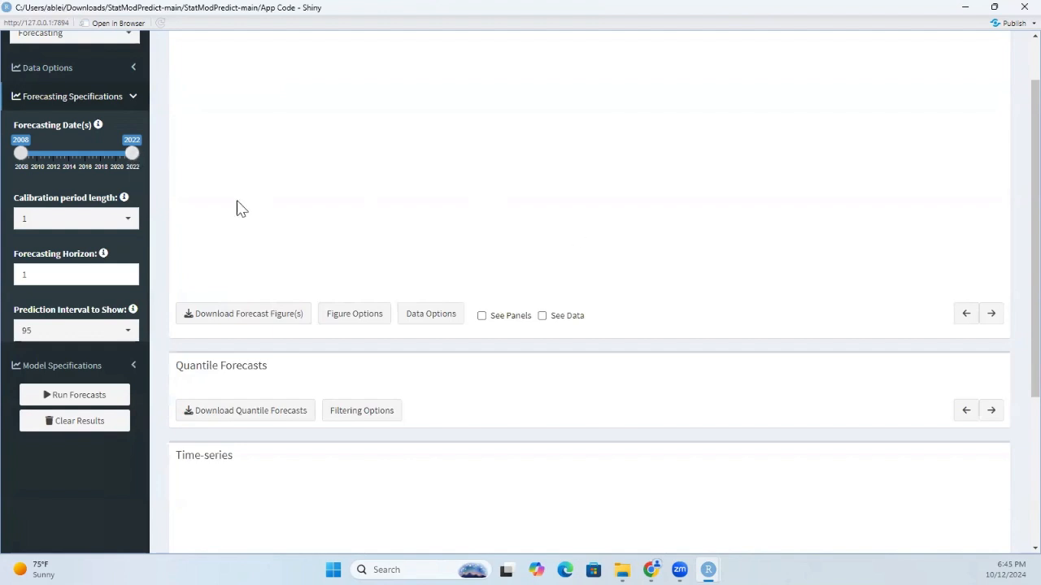
drag(23, 160, 84, 152)
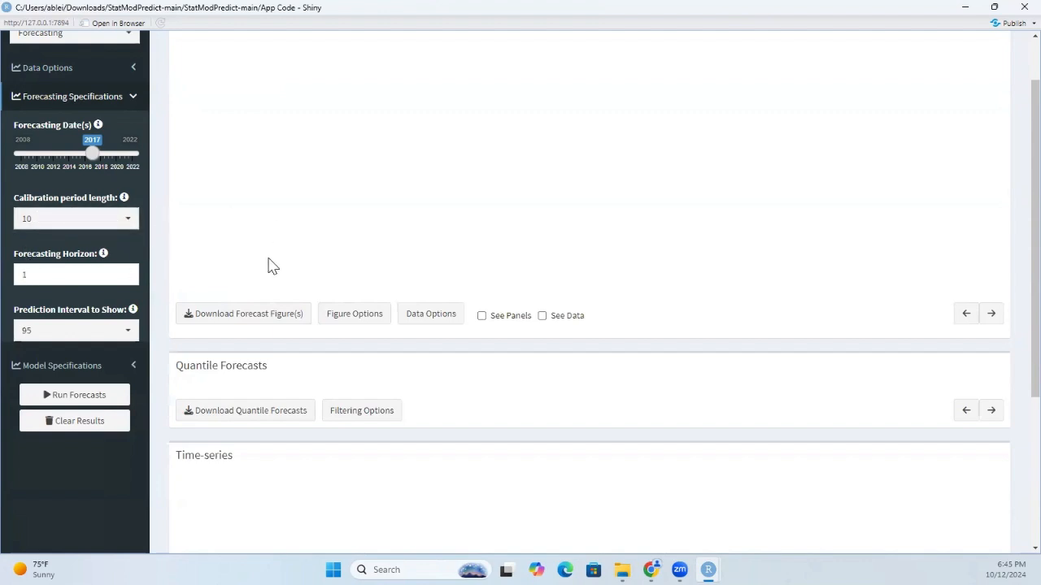
click(85, 224)
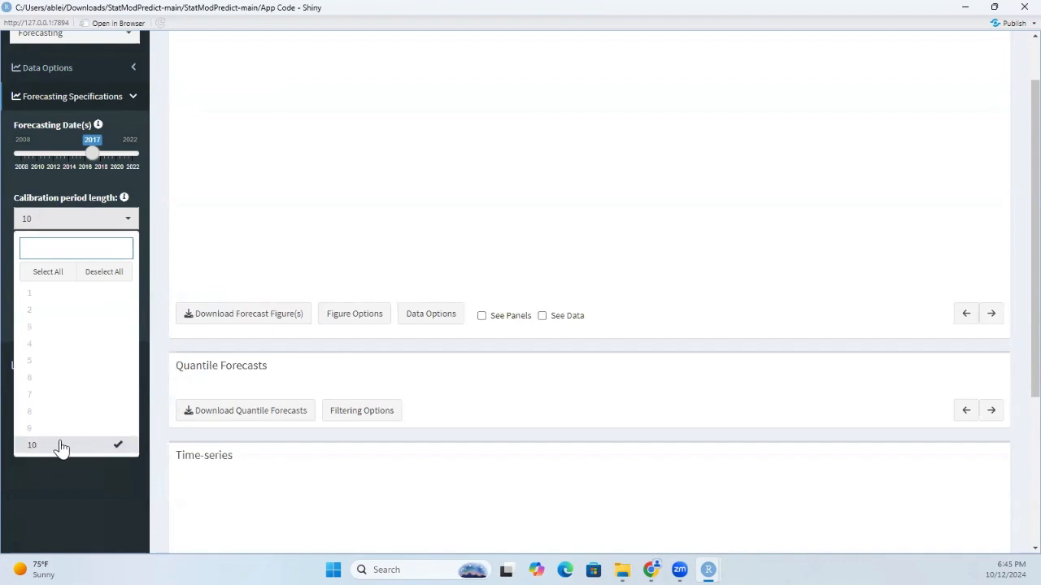
mouse_move(88, 159)
mouse_down()
mouse_move(18, 155)
mouse_move(91, 159)
mouse_up()
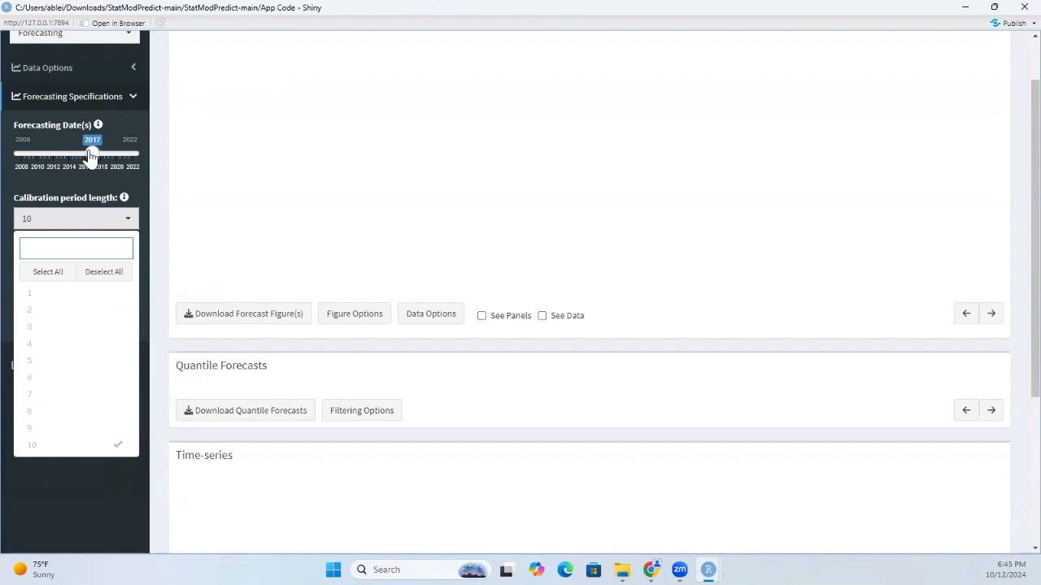
mouse_move(91, 160)
mouse_down()
mouse_move(15, 156)
mouse_move(94, 161)
mouse_up()
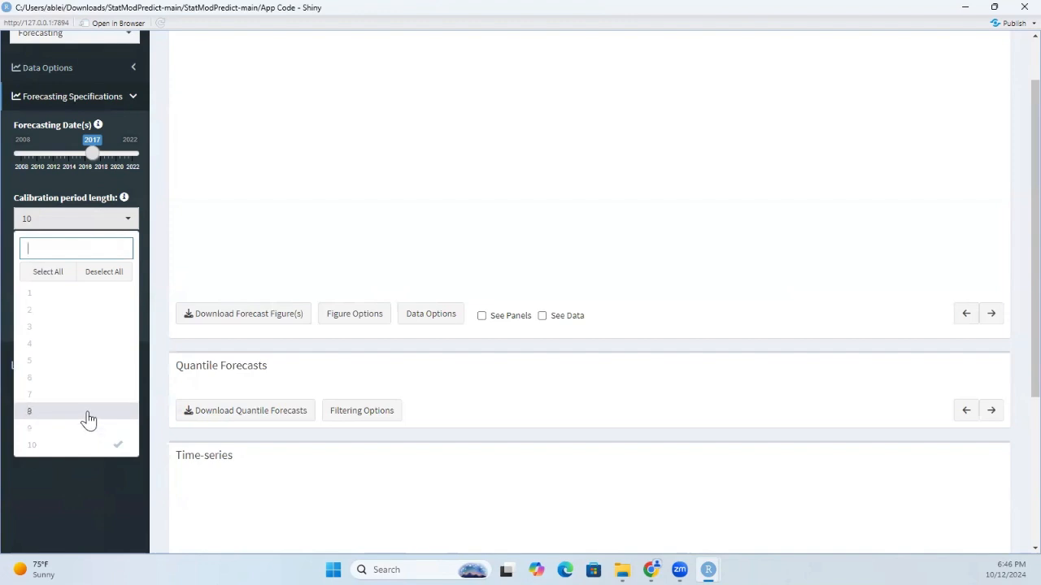
click(102, 217)
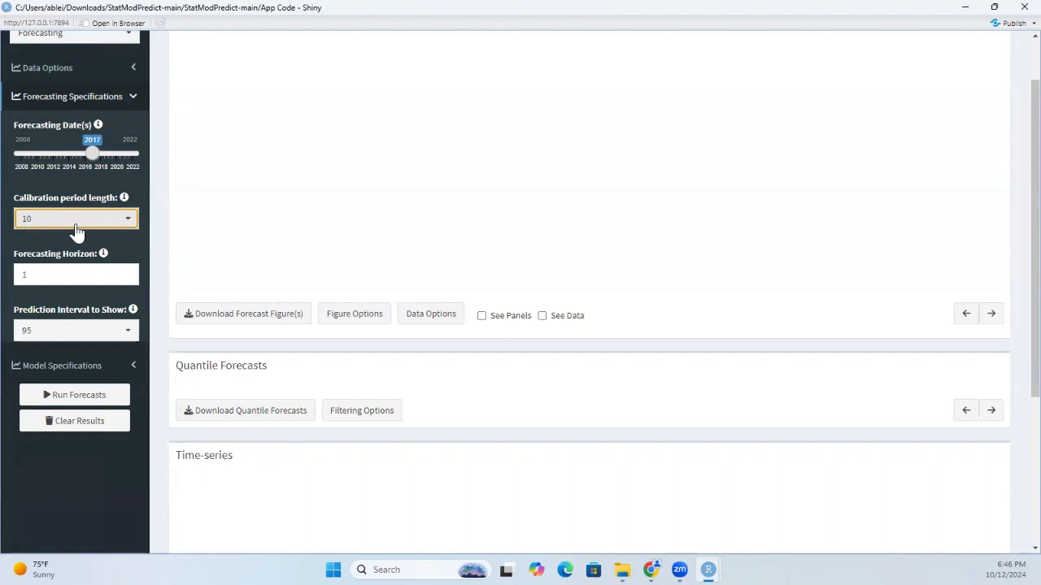
- Set the forecasting horizon to 4 and choose 95 as the prediction interval to show
click(57, 277)
click(126, 272)
click(126, 272)
click(126, 272)
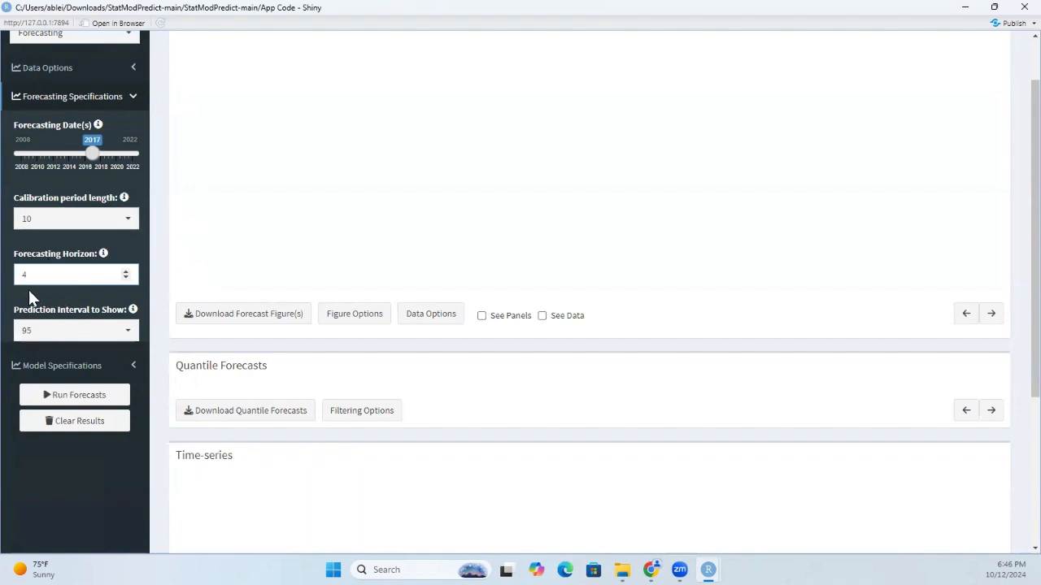
key(BackSpace)
text(4)
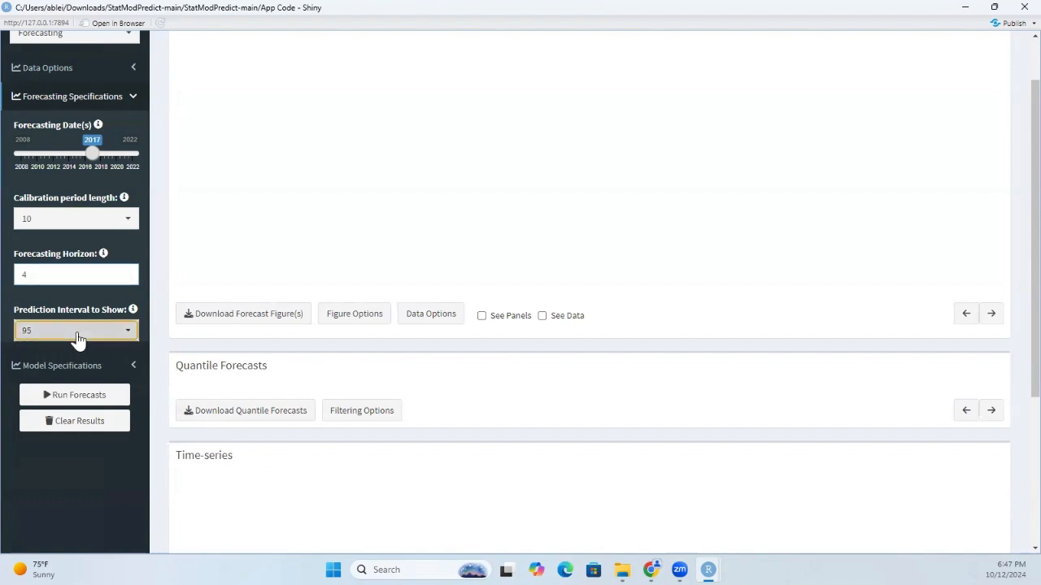
click(75, 335)
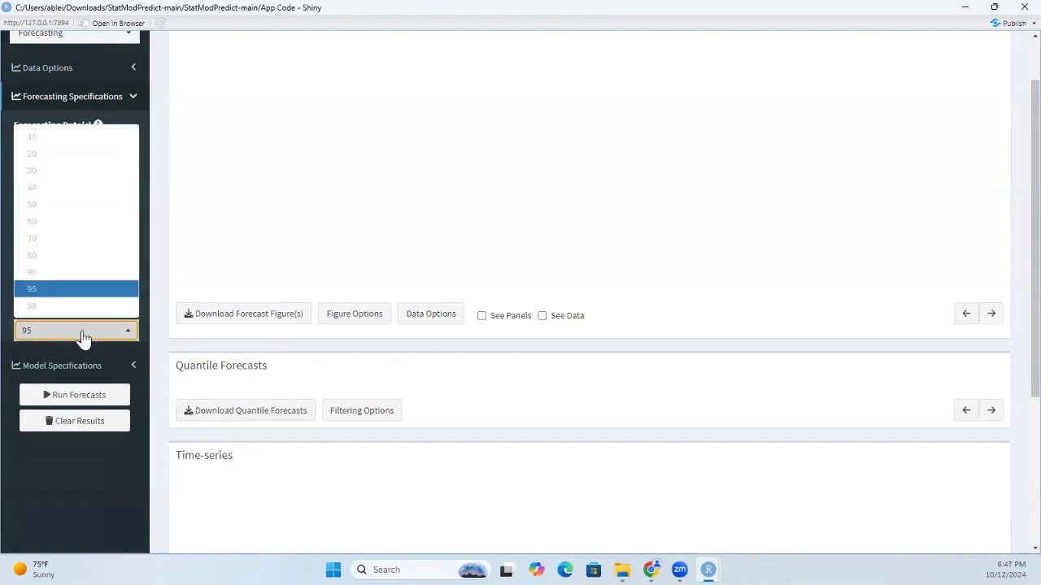
click(64, 291)
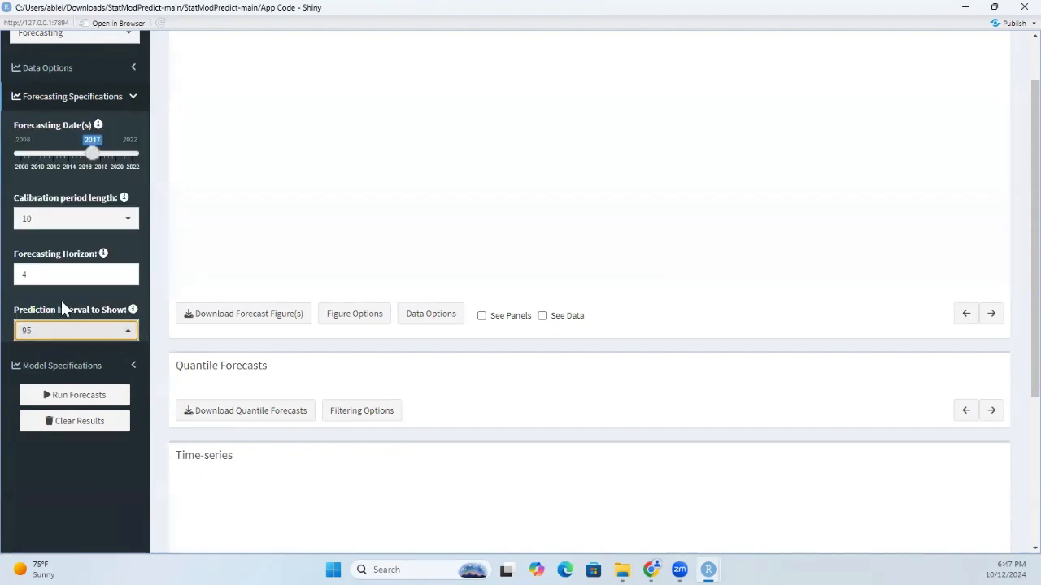
- Select ARIMA as the forecasting model in the Model Specifications
click(72, 365)
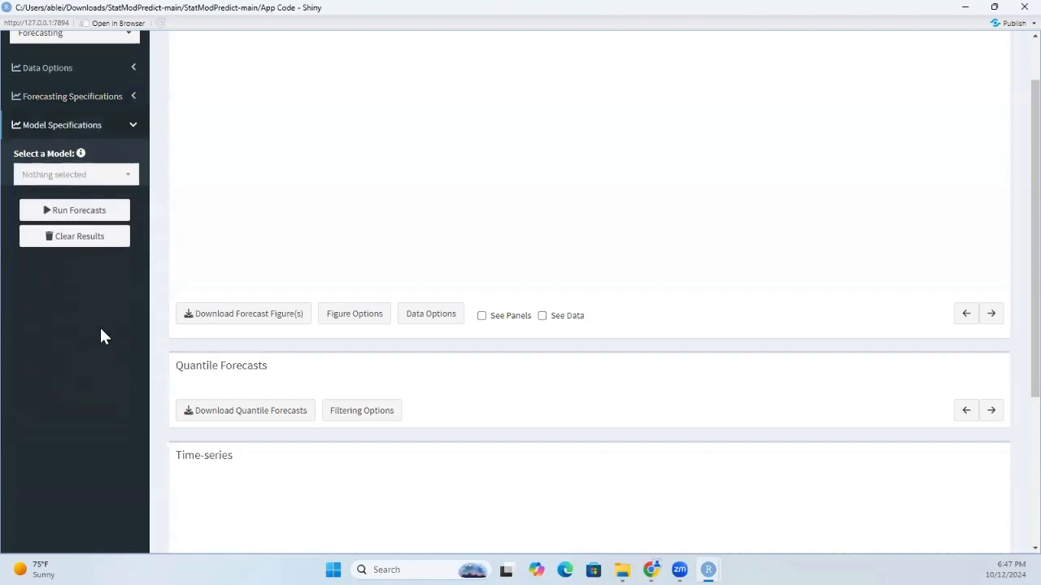
click(114, 184)
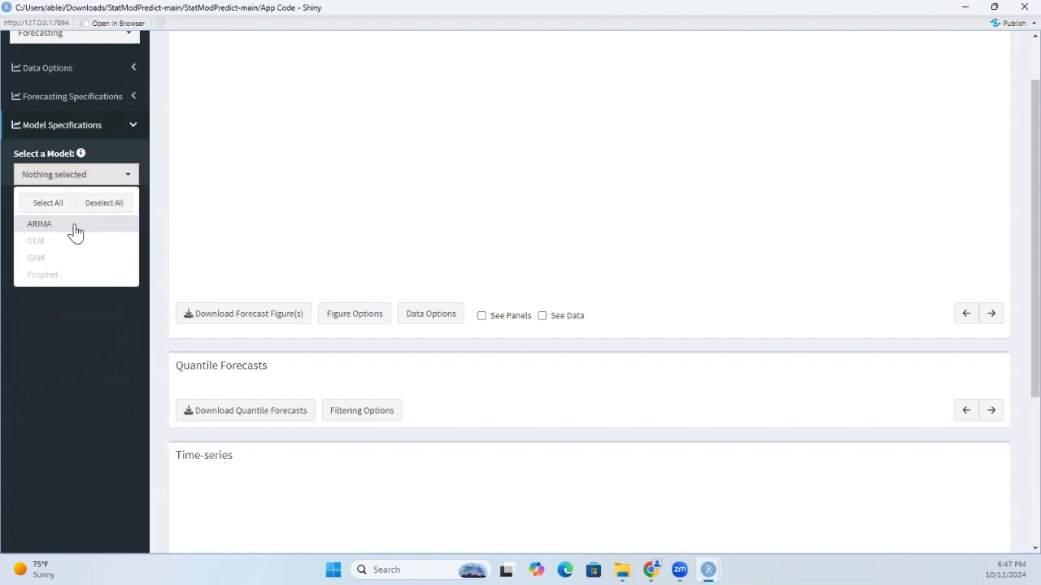
click(73, 231)
click(110, 227)
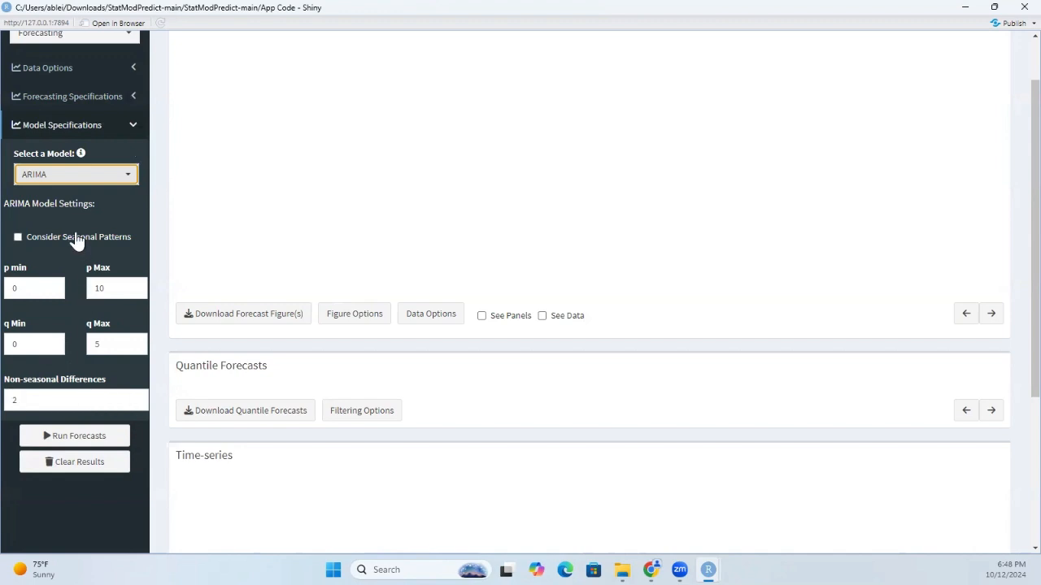
- Turn on Consider Seasonal Patterns for ARIMA, look over the extra seasonal parameters, and turn it off again
click(34, 244)
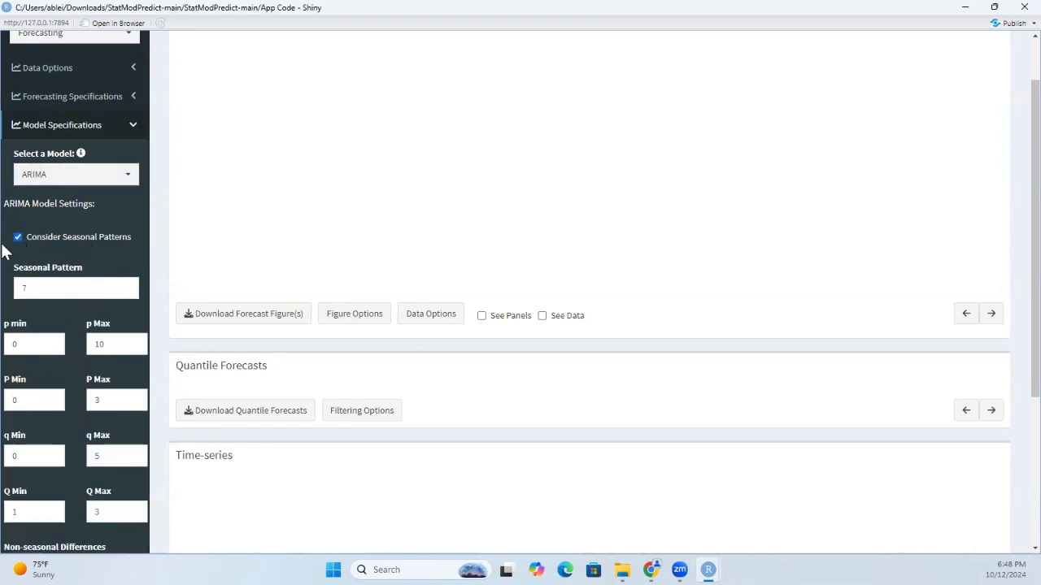
scroll(66, 262, down, 1)
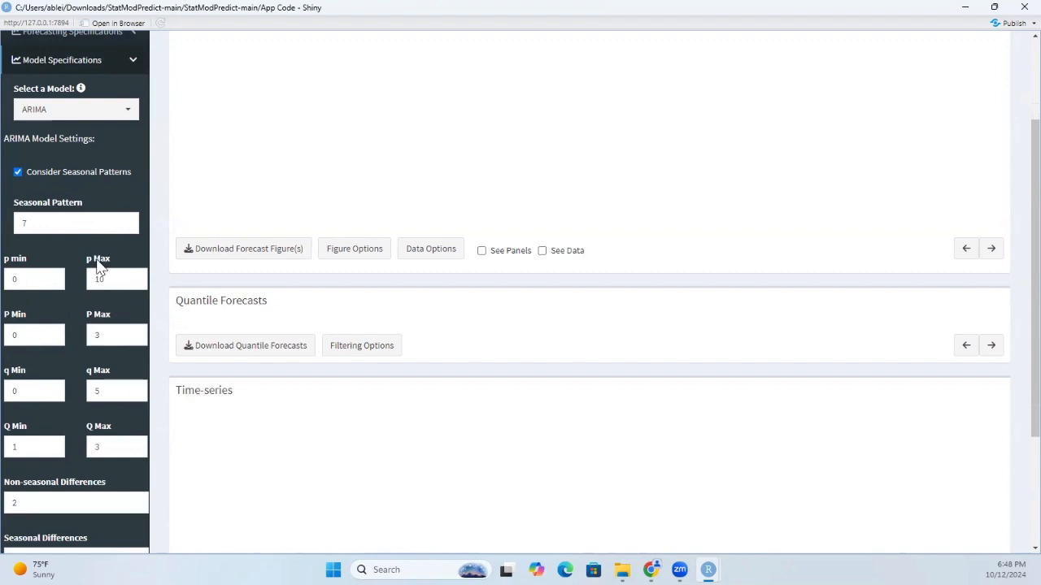
click(102, 172)
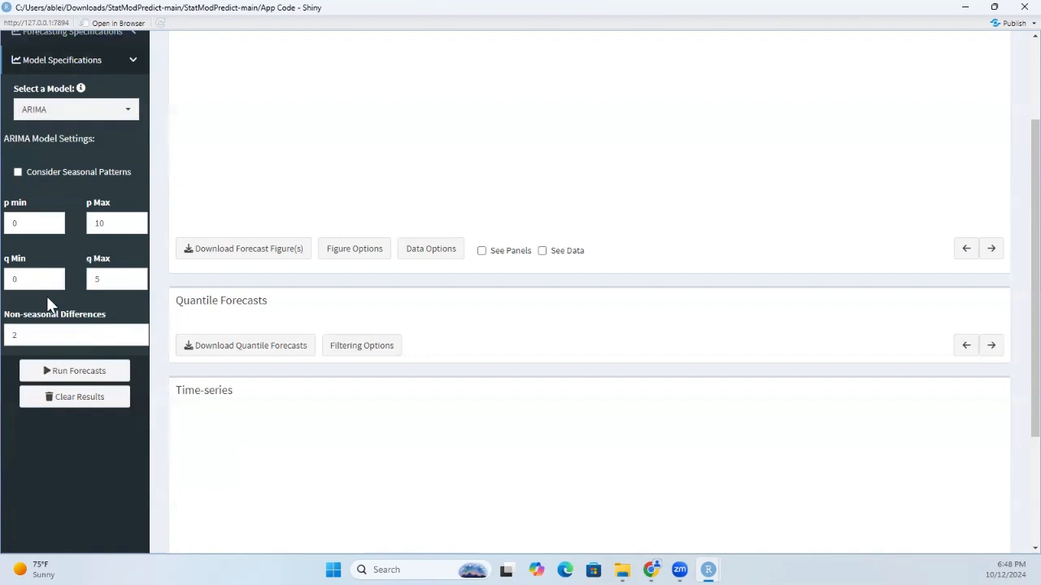
- Replace ARIMA with GLM as the selected model and choose the Normal error distribution
click(96, 111)
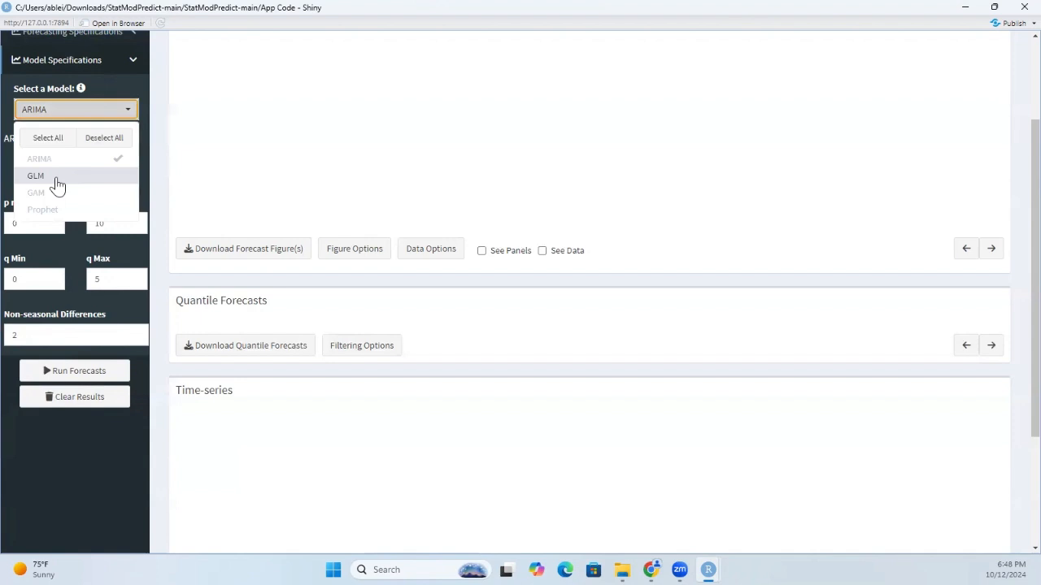
click(53, 159)
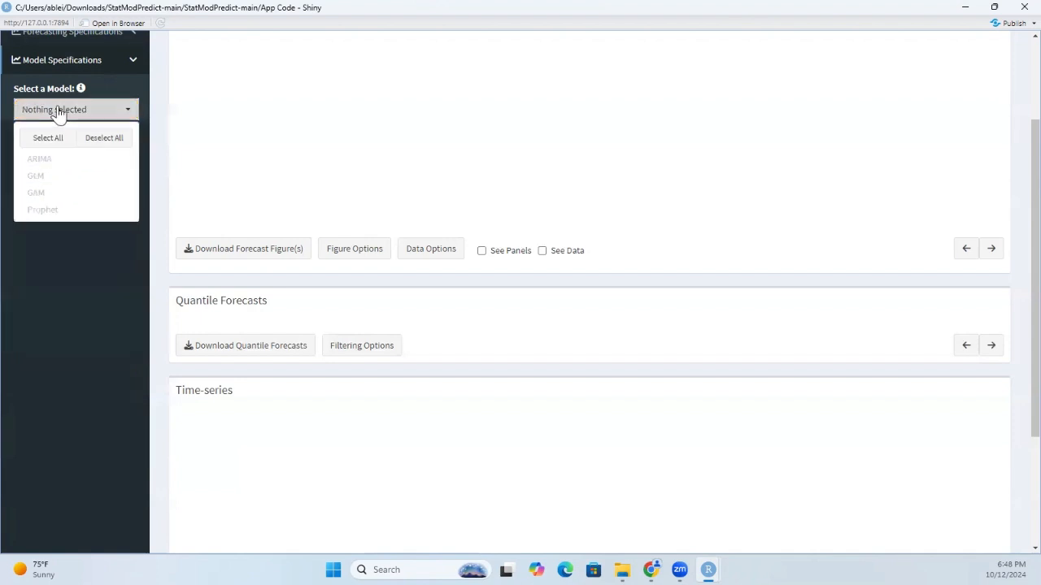
click(45, 176)
click(77, 309)
scroll(77, 310, up, 3)
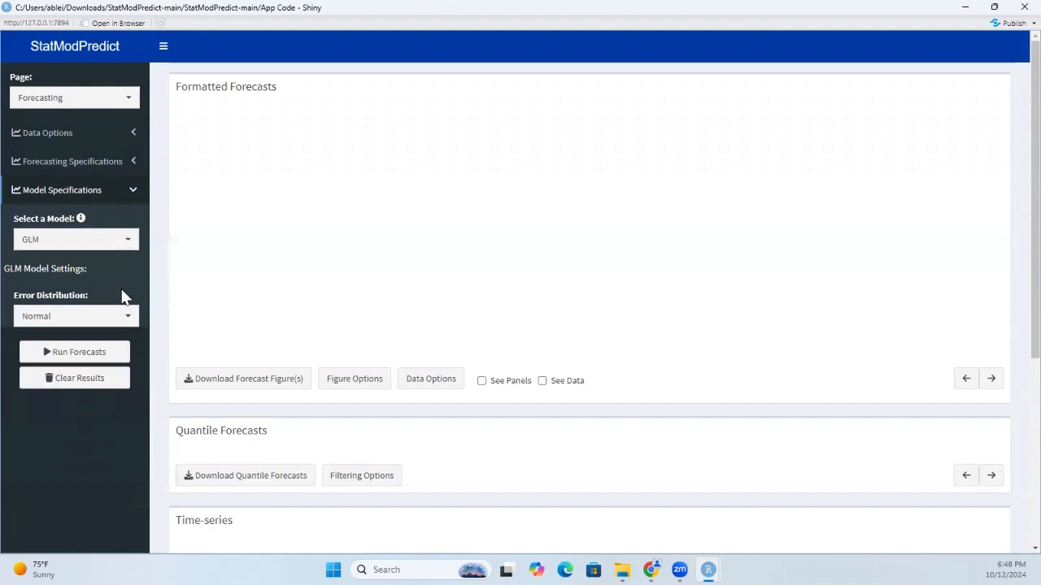
click(100, 323)
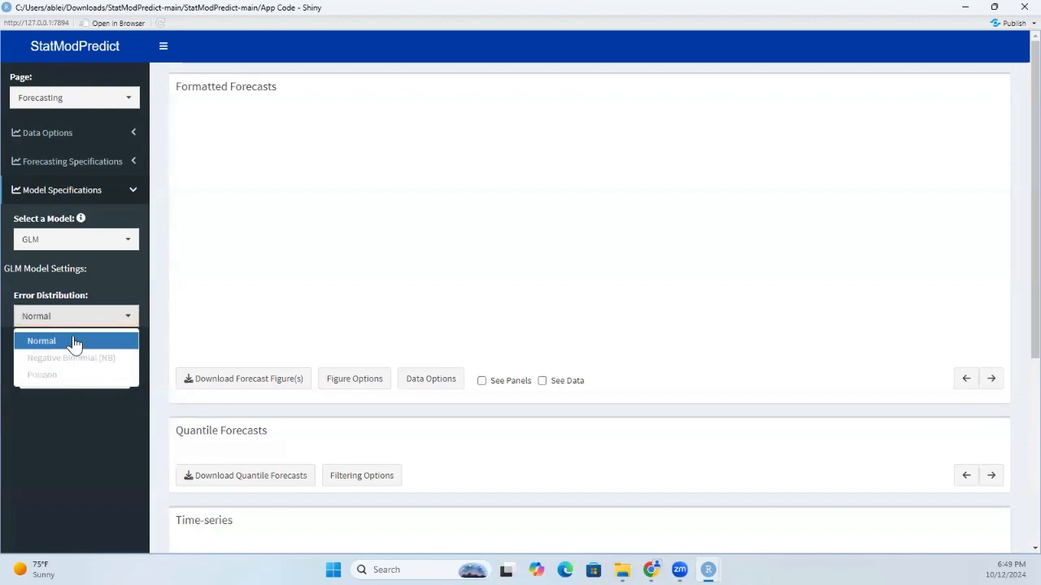
click(75, 342)
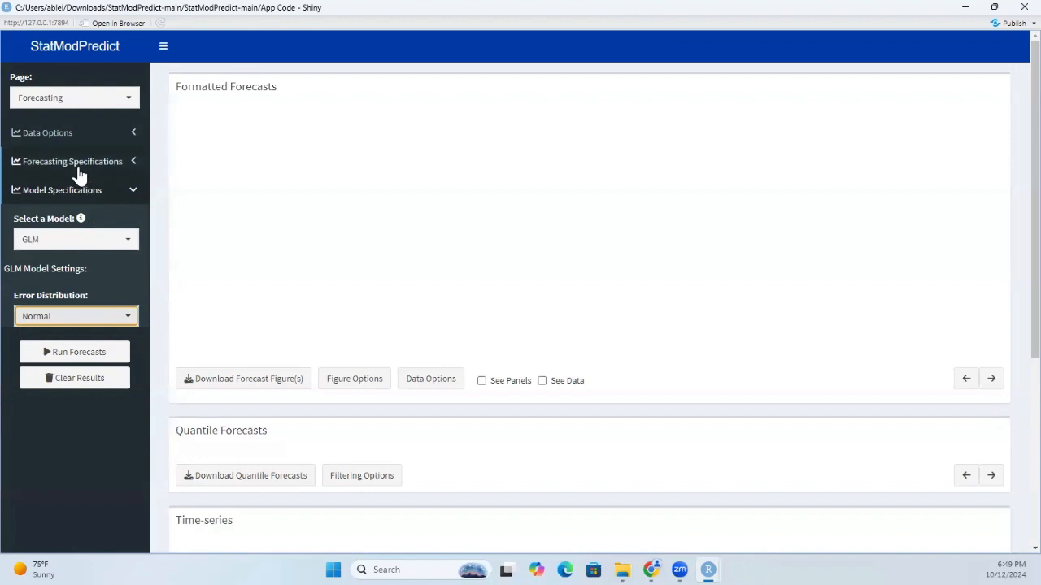
- Replace GLM with GAM as the selected model and look over its basis function, smoothing term and error distribution settings
click(33, 240)
click(40, 323)
click(54, 312)
click(87, 239)
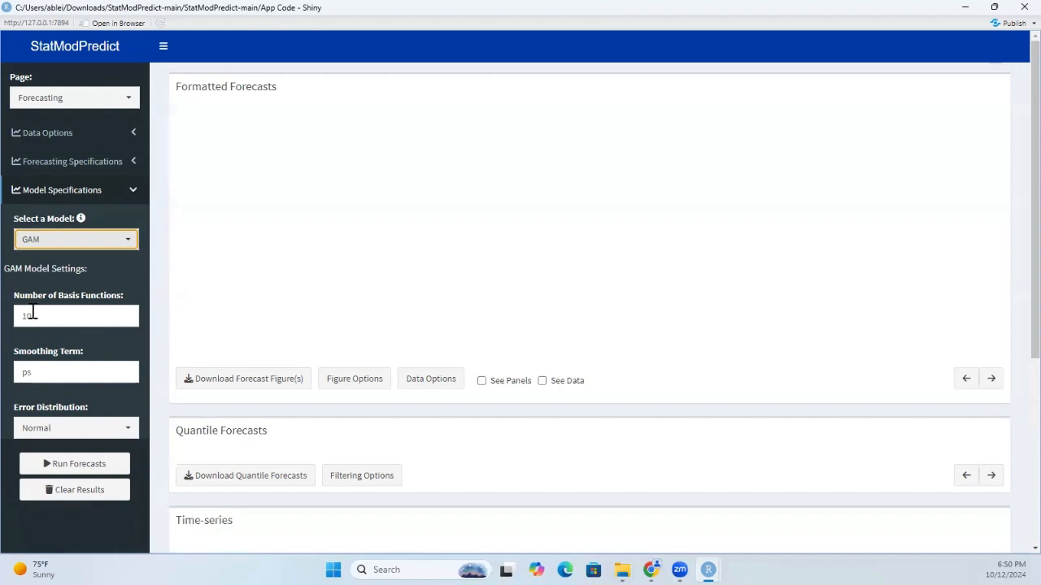
double_click(73, 373)
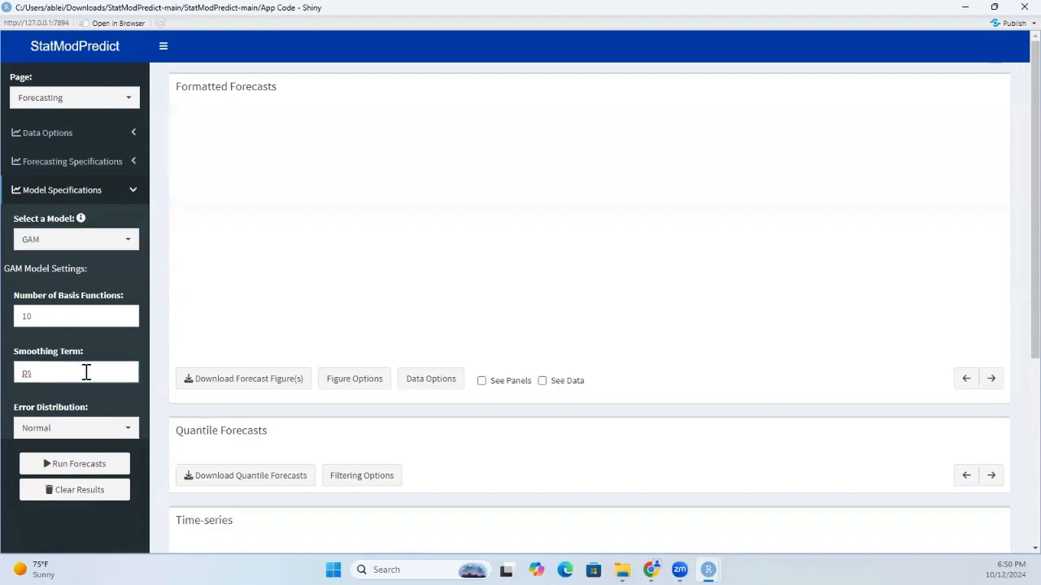
click(89, 423)
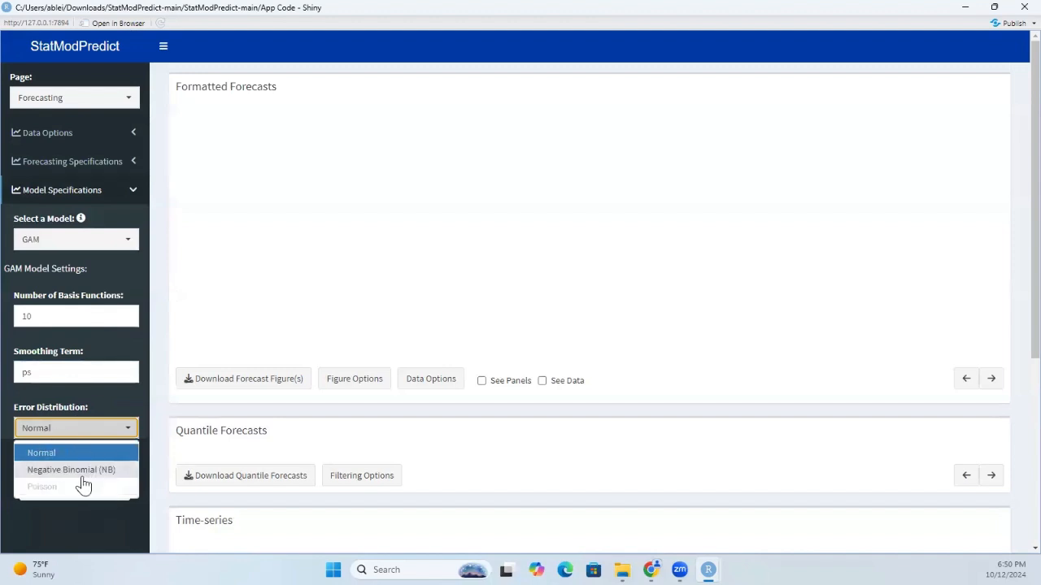
click(94, 436)
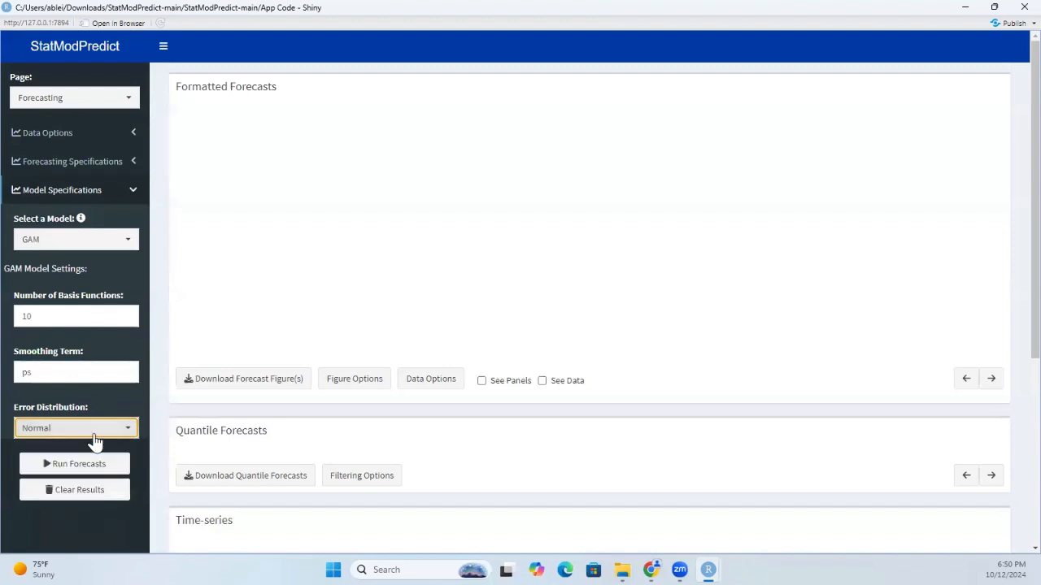
- Replace GAM with Prophet as the selected model and choose the linear growth trend
click(71, 241)
click(39, 323)
click(41, 340)
click(57, 247)
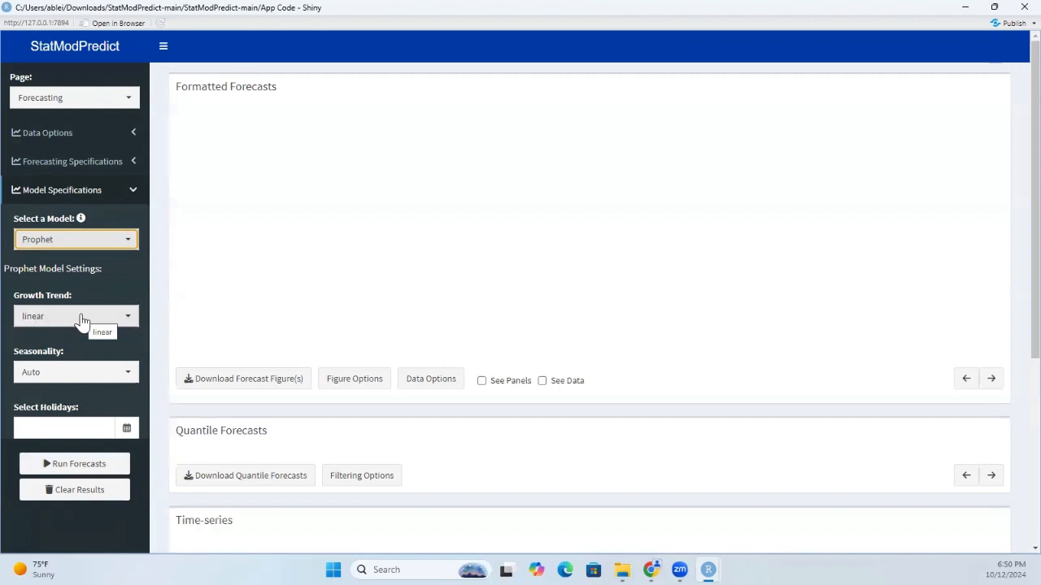
click(81, 319)
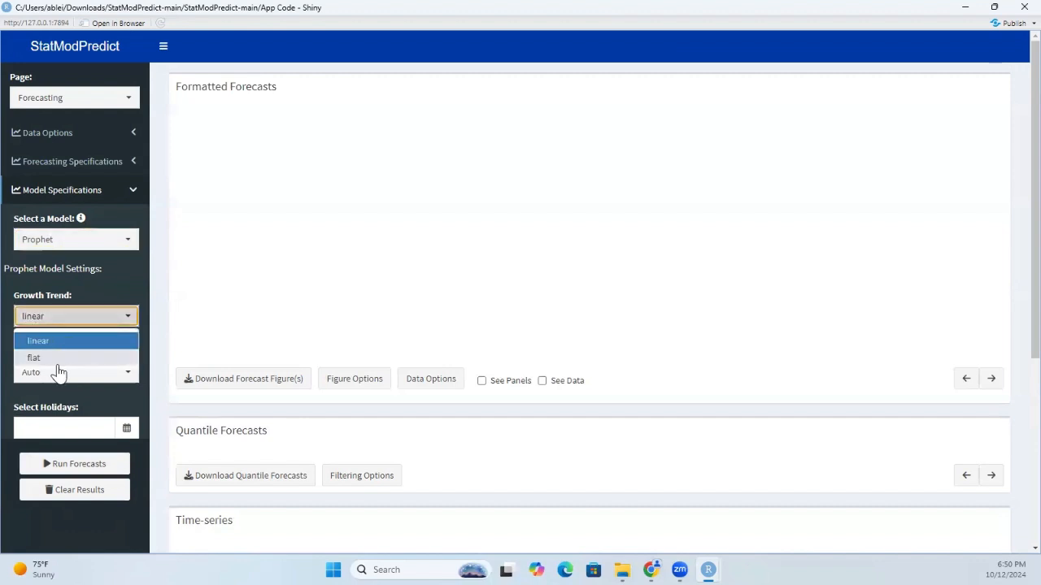
click(65, 339)
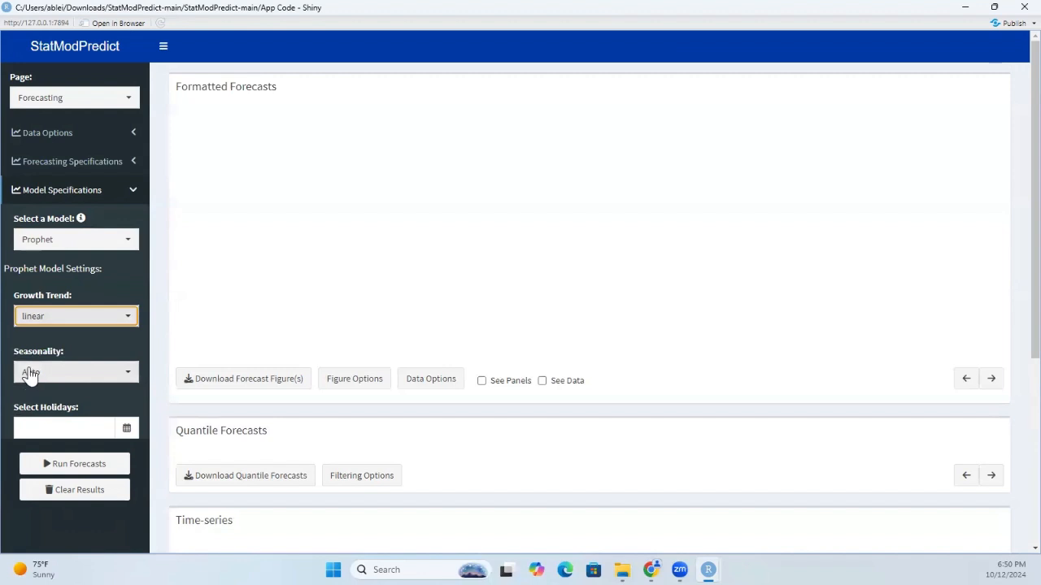
- Review the Prophet seasonality choices, keep Auto, and check the holiday date selector without choosing any holidays
click(86, 375)
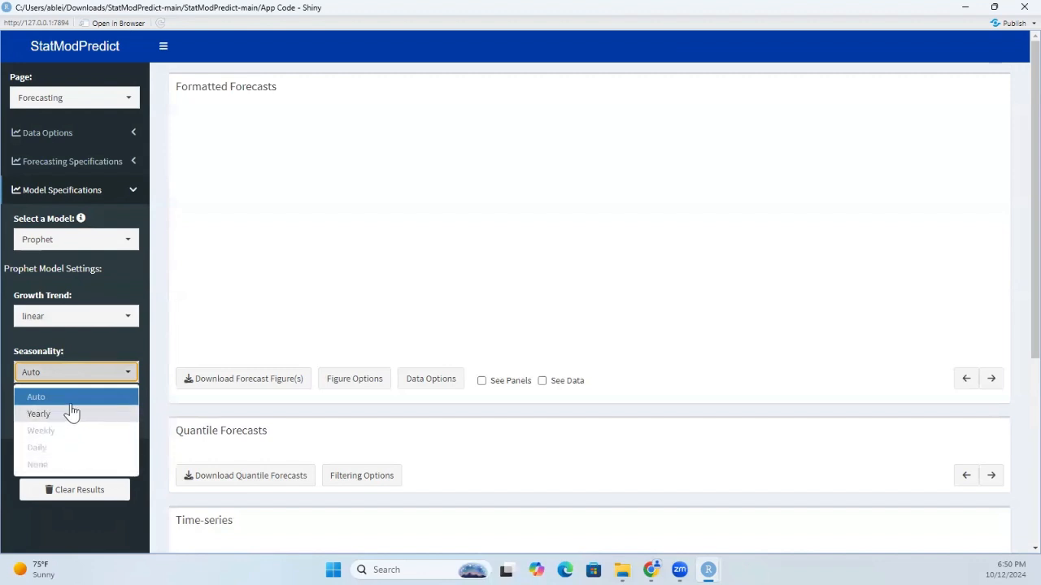
click(68, 378)
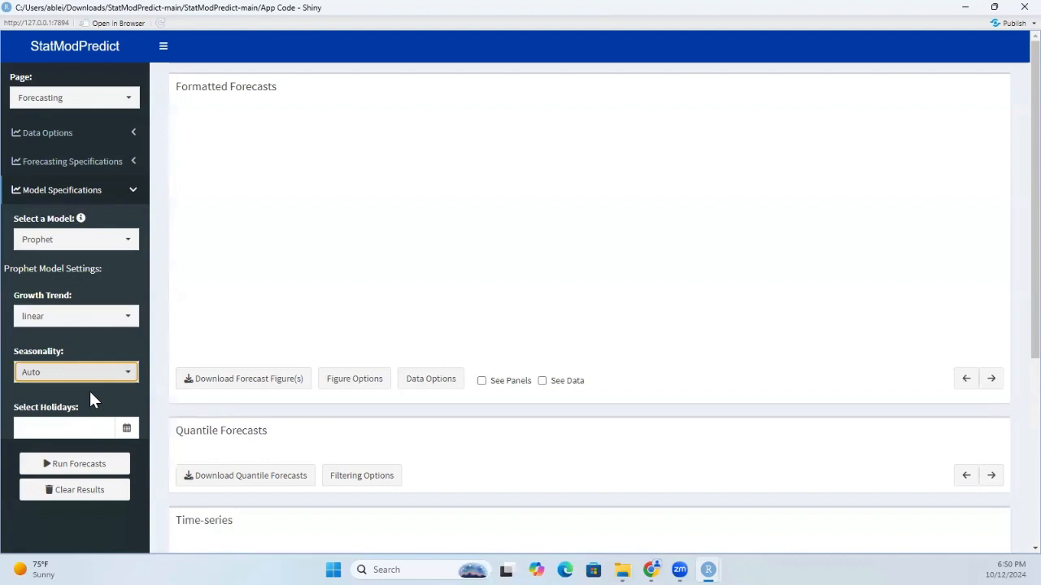
scroll(114, 407, down, 1)
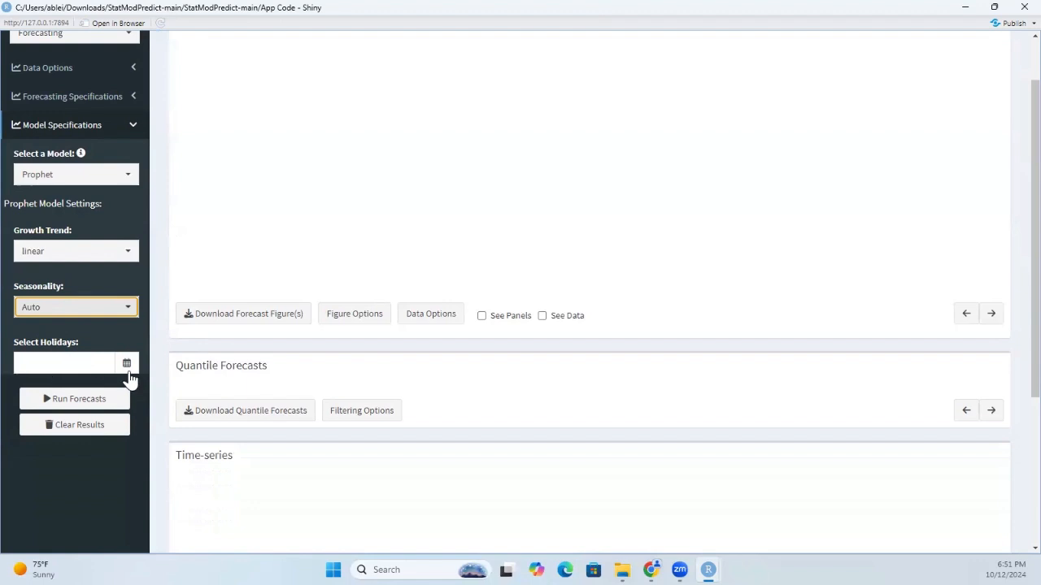
click(127, 366)
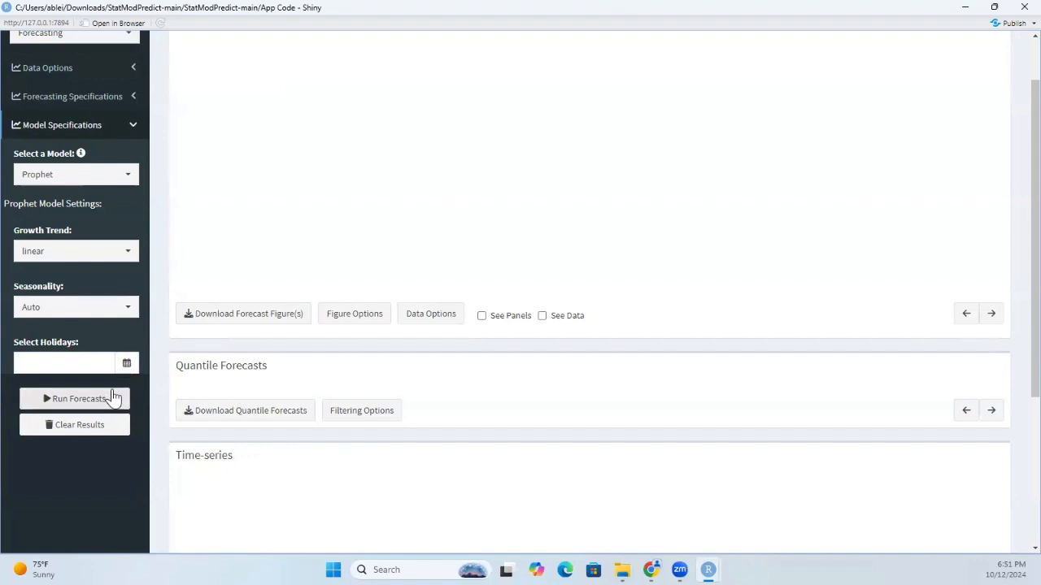
scroll(108, 341, up, 1)
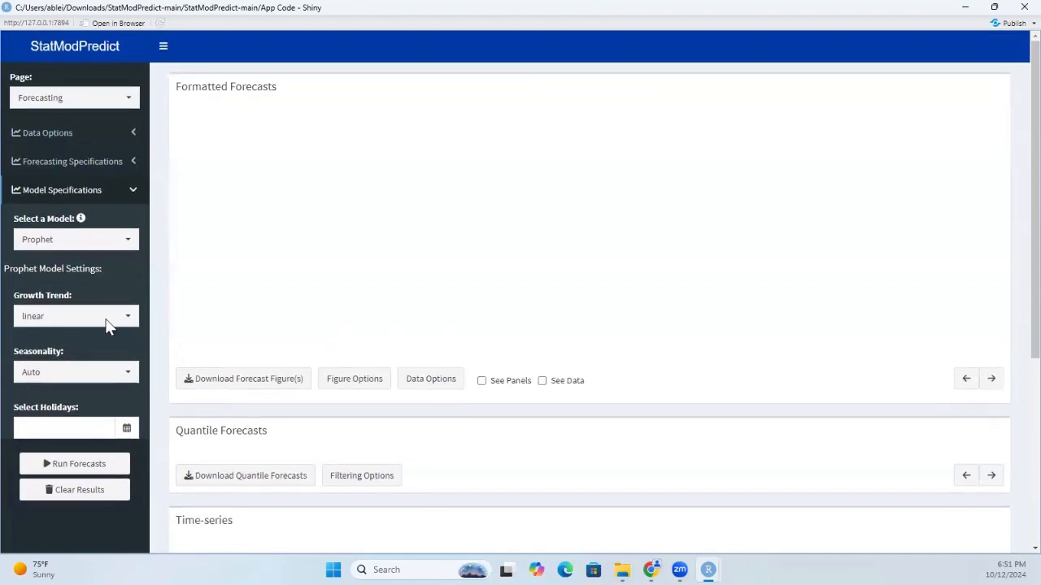
- Select all four models, ARIMA, GLM, GAM and Prophet, and run the forecasts
click(92, 240)
click(59, 269)
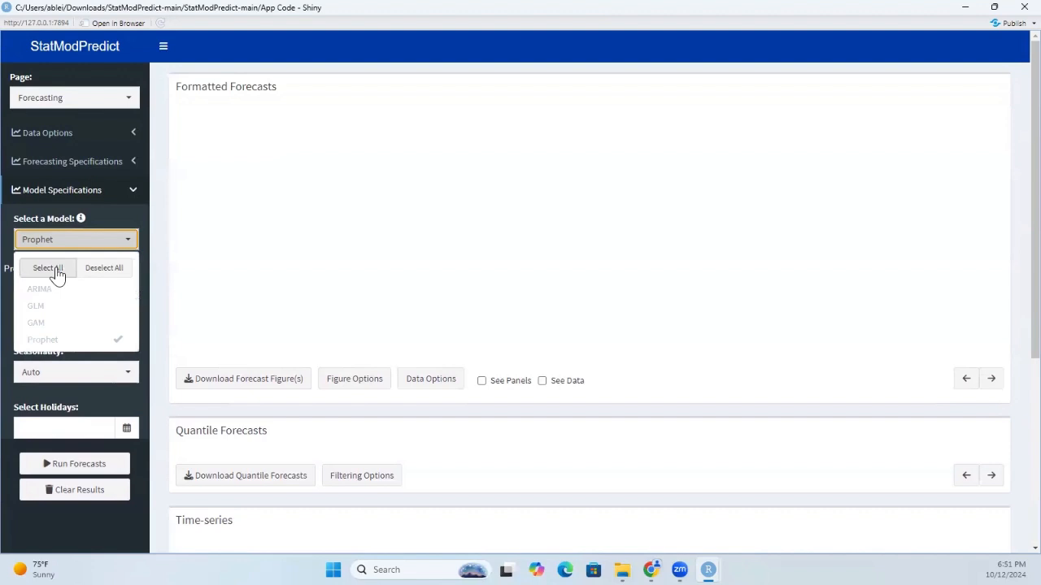
click(94, 244)
scroll(92, 400, down, 5)
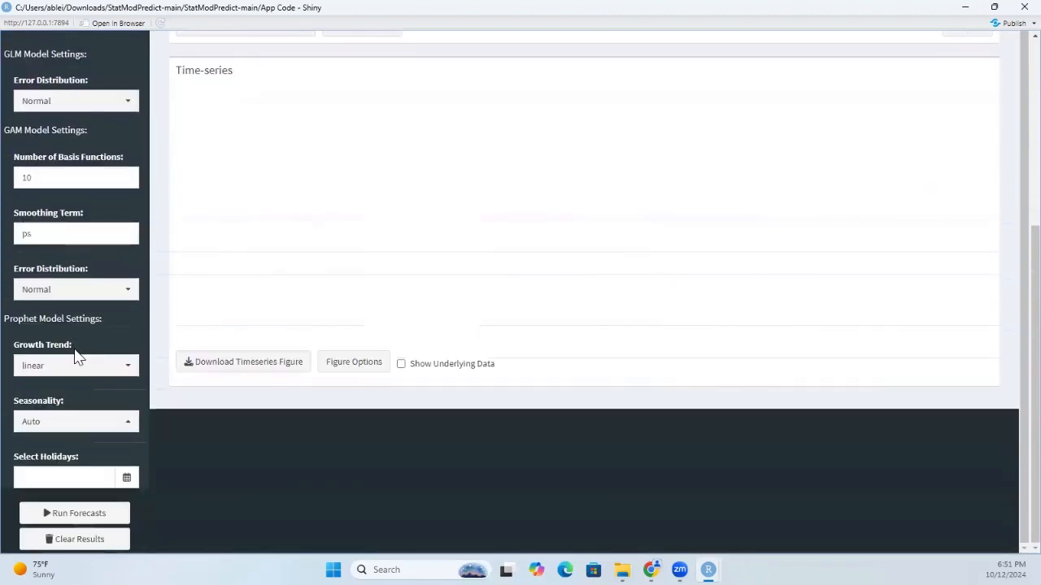
click(103, 521)
scroll(757, 300, up, 5)
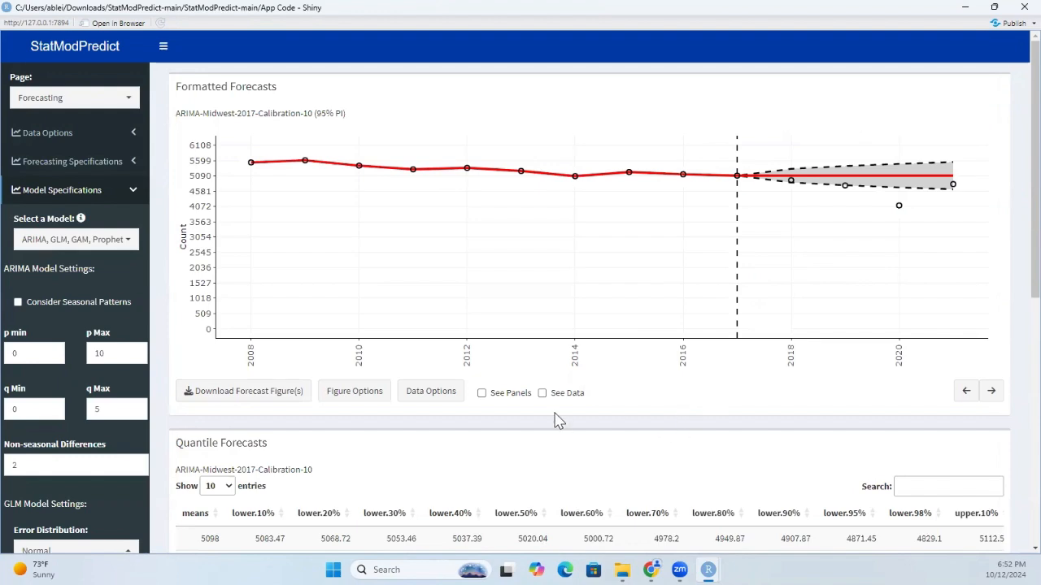
- Look over the forecast outputs and show the underlying data table for the formatted forecast
scroll(491, 420, down, 6)
scroll(507, 386, up, 6)
click(543, 393)
scroll(369, 330, down, 3)
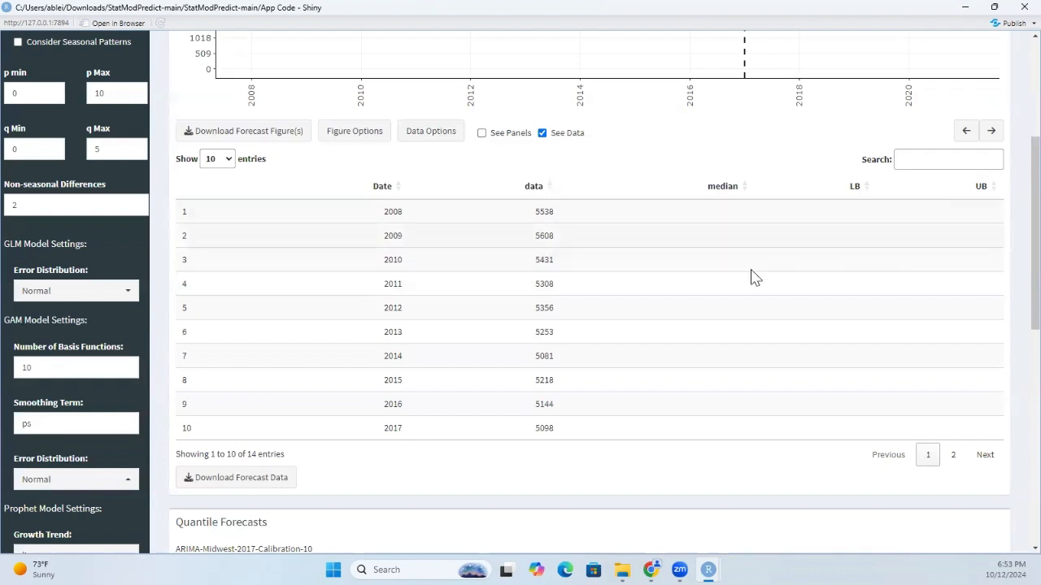
scroll(736, 291, up, 5)
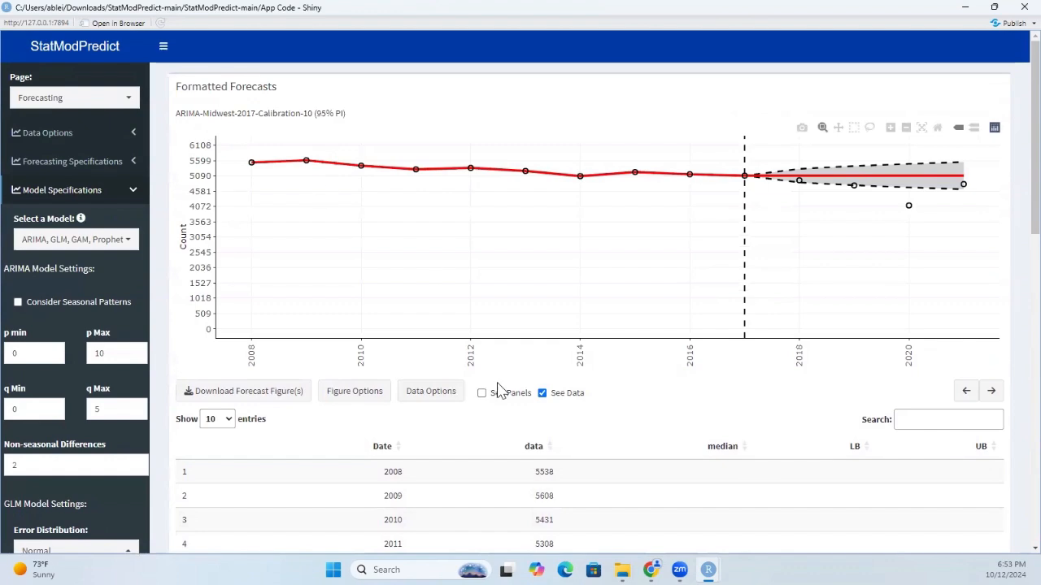
- Examine the 2018–2021 rows on the forecast data table's second page and compare them with the observed points and prediction interval in the plot
scroll(500, 410, down, 2)
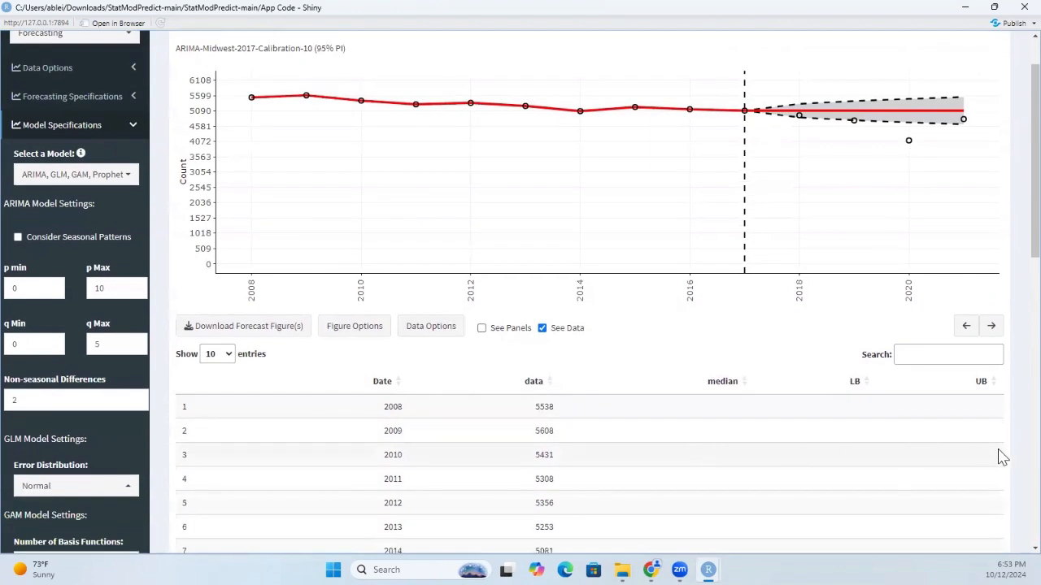
scroll(728, 358, up, 2)
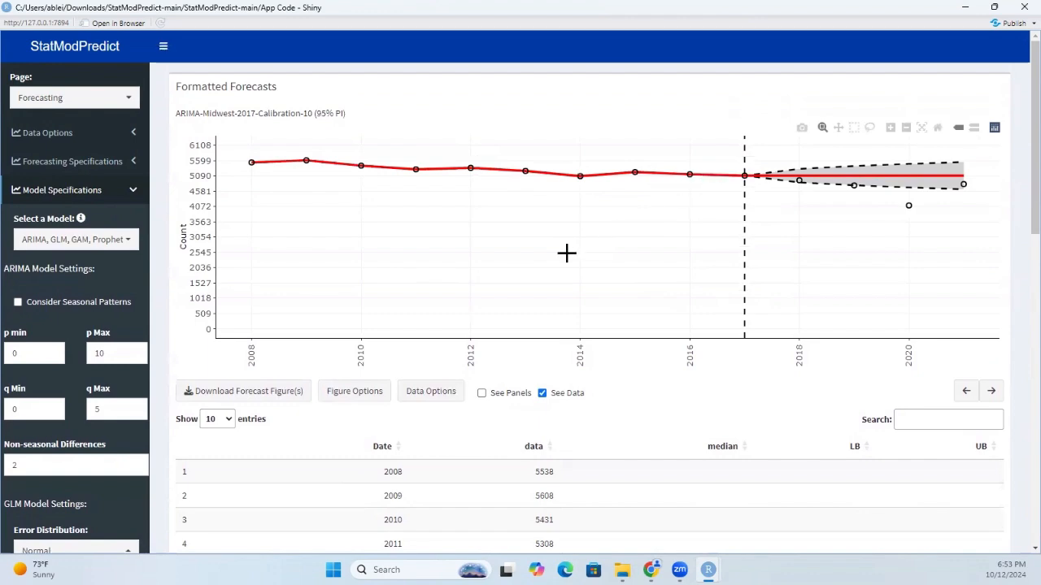
scroll(638, 318, down, 4)
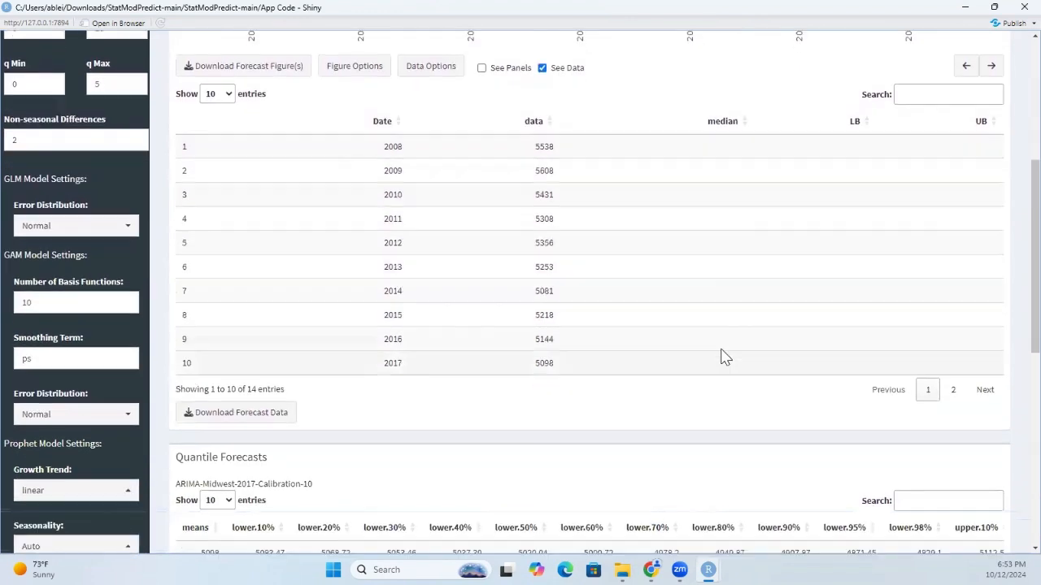
click(968, 397)
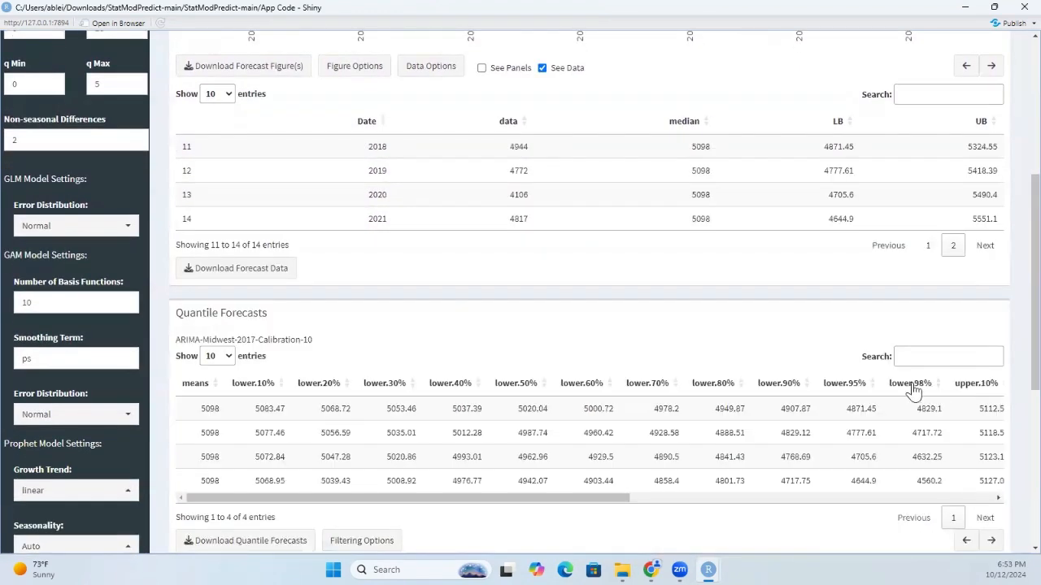
scroll(862, 366, up, 3)
scroll(858, 363, up, 2)
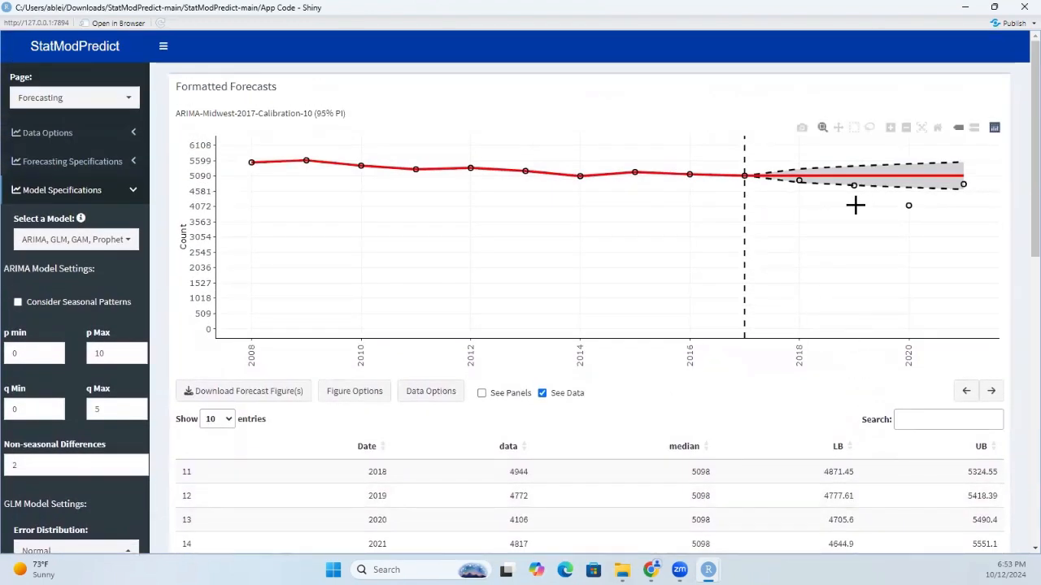
scroll(810, 291, down, 1)
scroll(810, 290, down, 1)
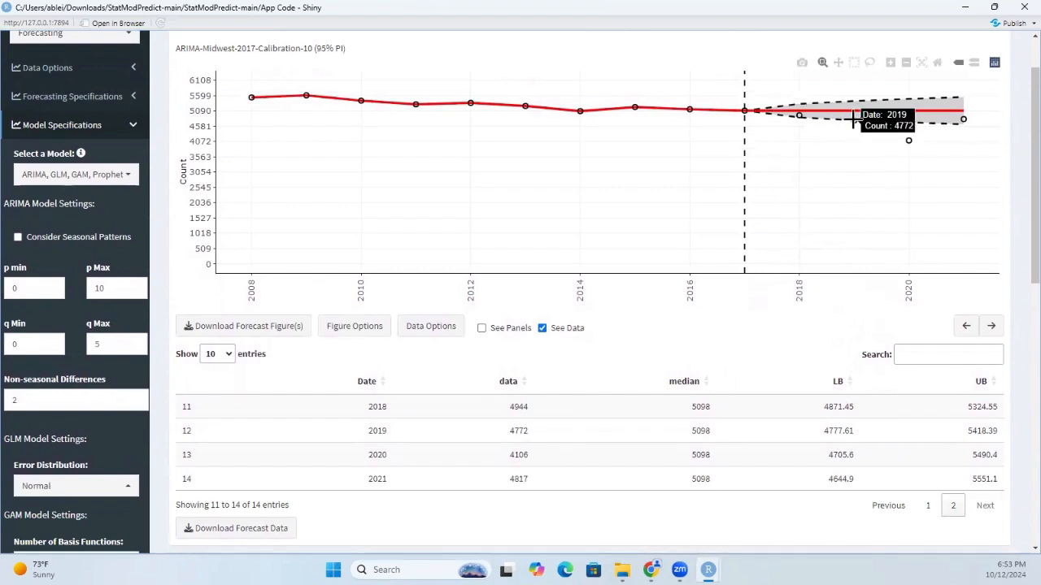
mouse_move(963, 119)
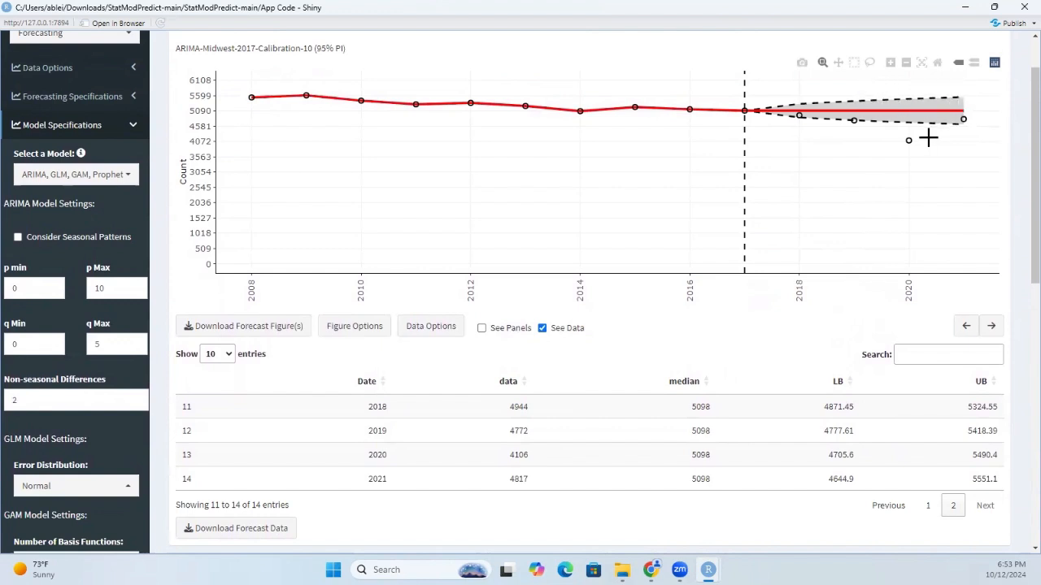
scroll(936, 179, up, 2)
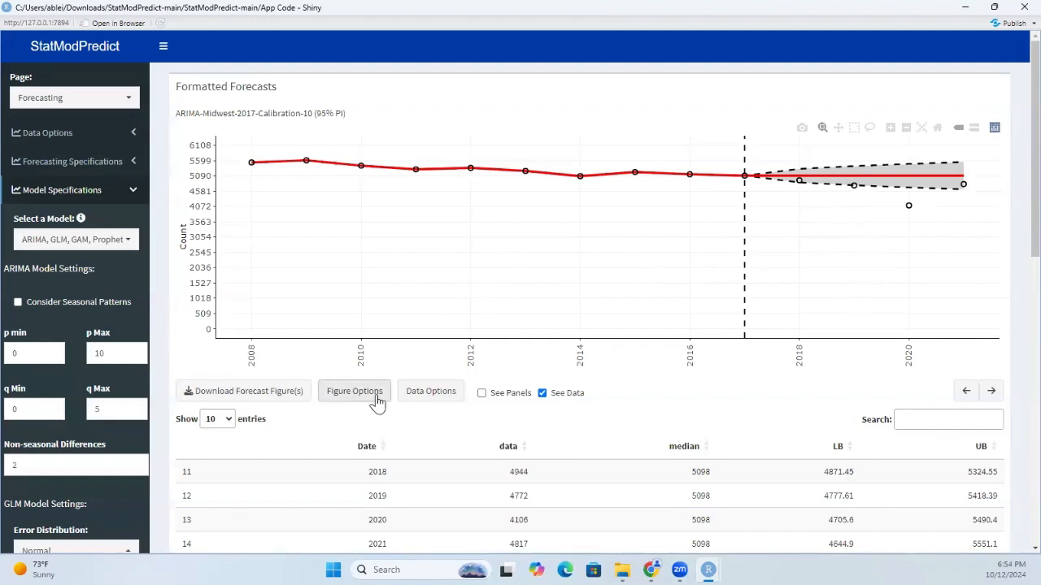
- Review the forecast figure's axis, line and point options, and change the x-axis date breaks so that every year is labelled
click(348, 405)
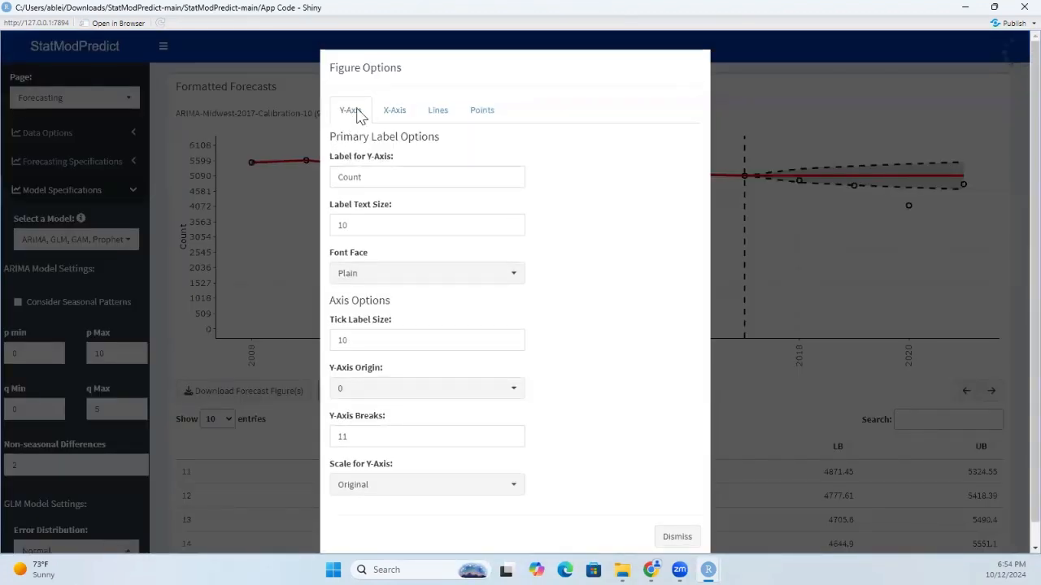
click(395, 112)
click(439, 116)
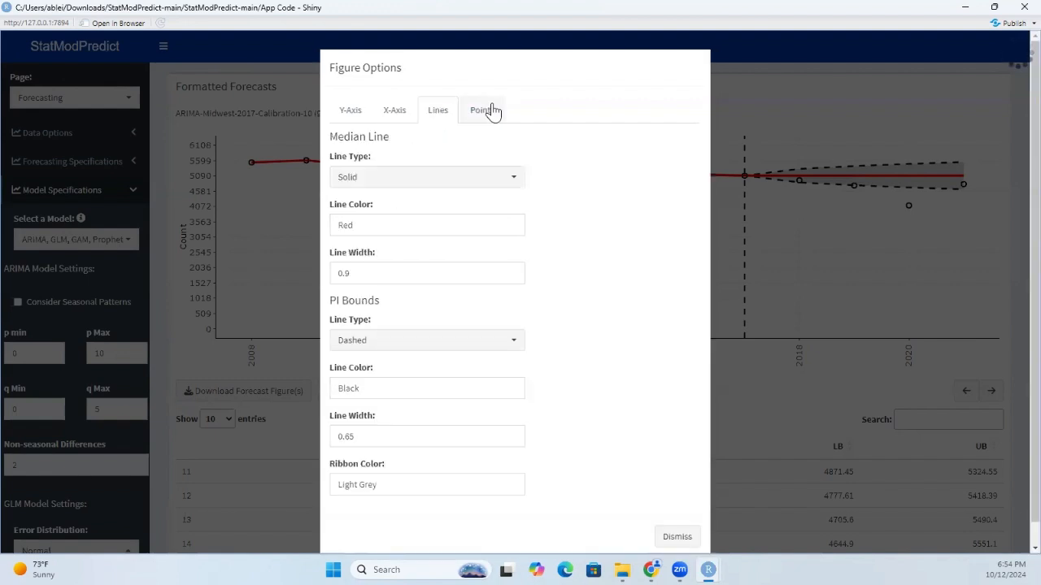
click(488, 116)
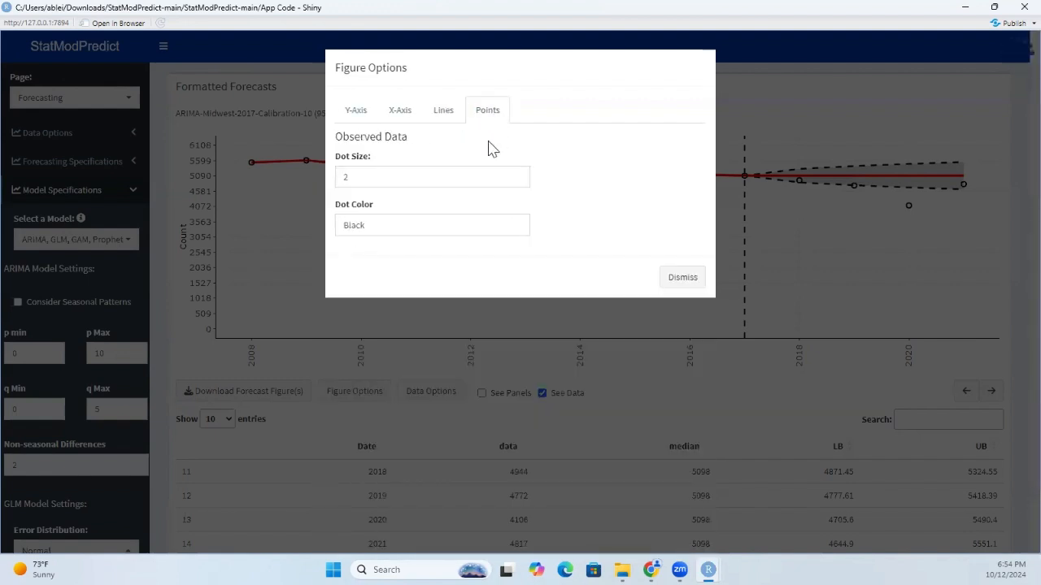
click(402, 119)
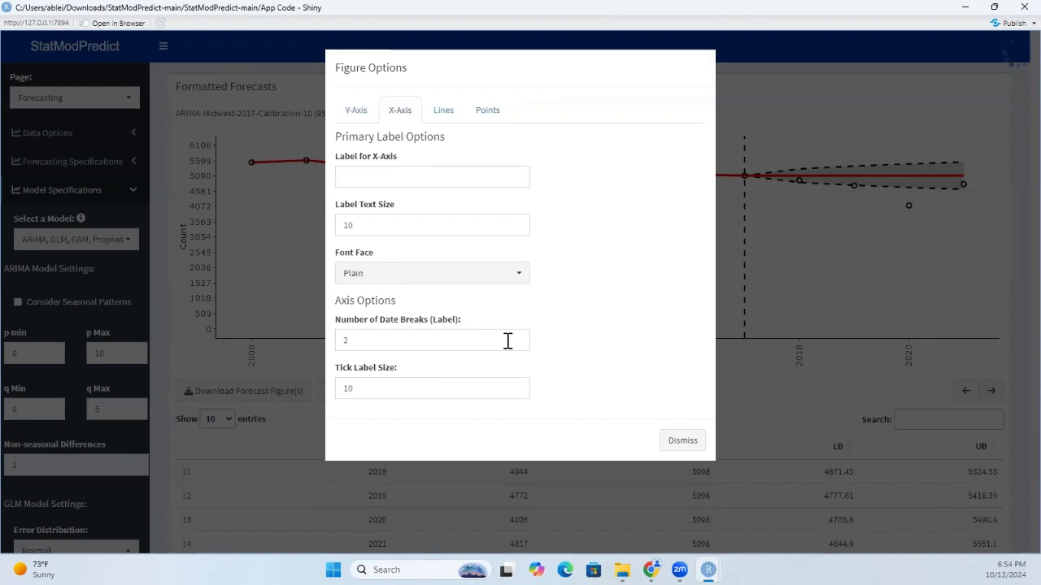
click(469, 342)
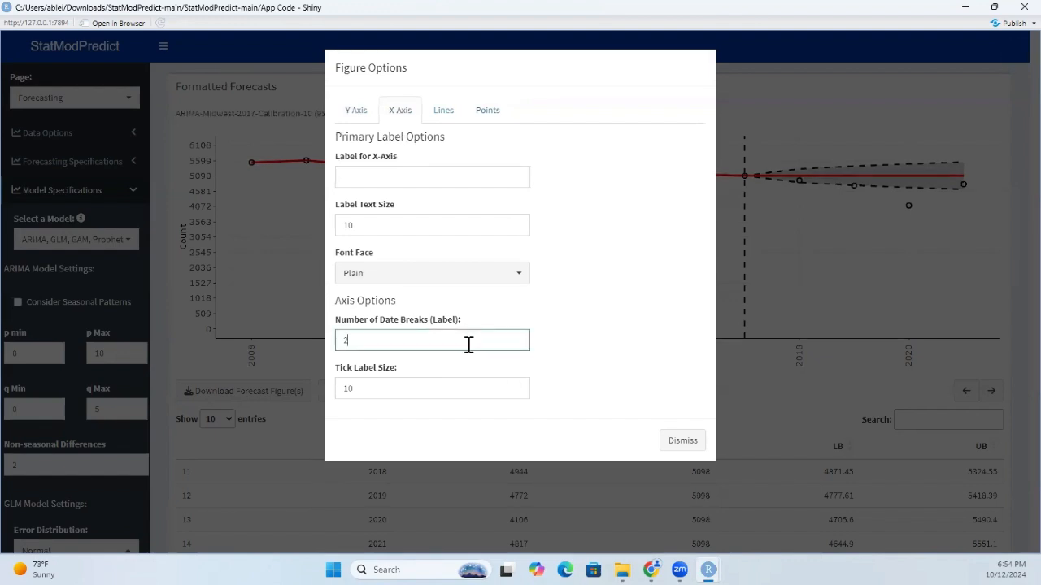
click(691, 445)
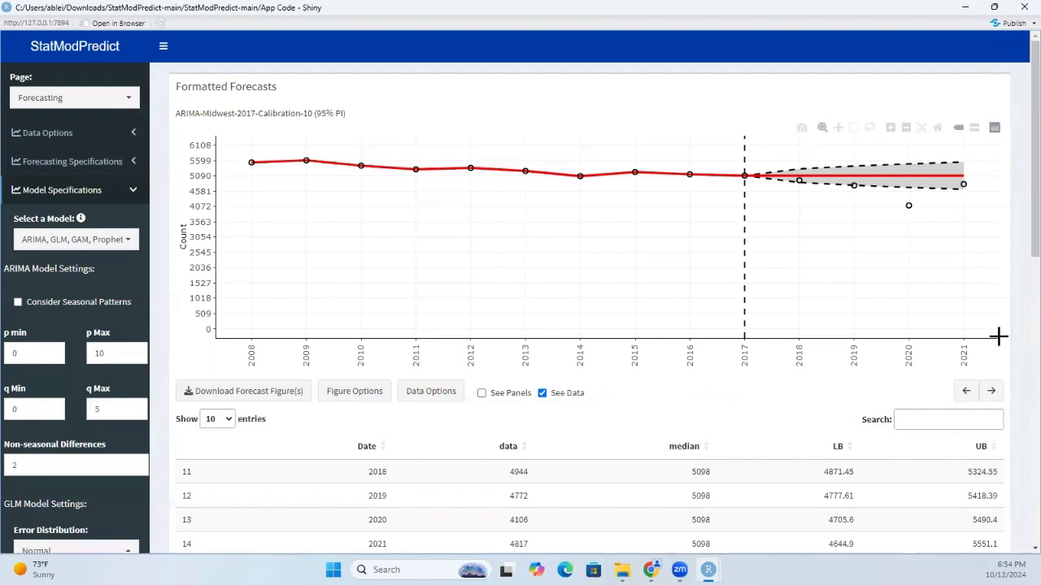
- Browse the ARIMA forecast figures for Northeast and South, and return to the Midwest forecast
click(994, 394)
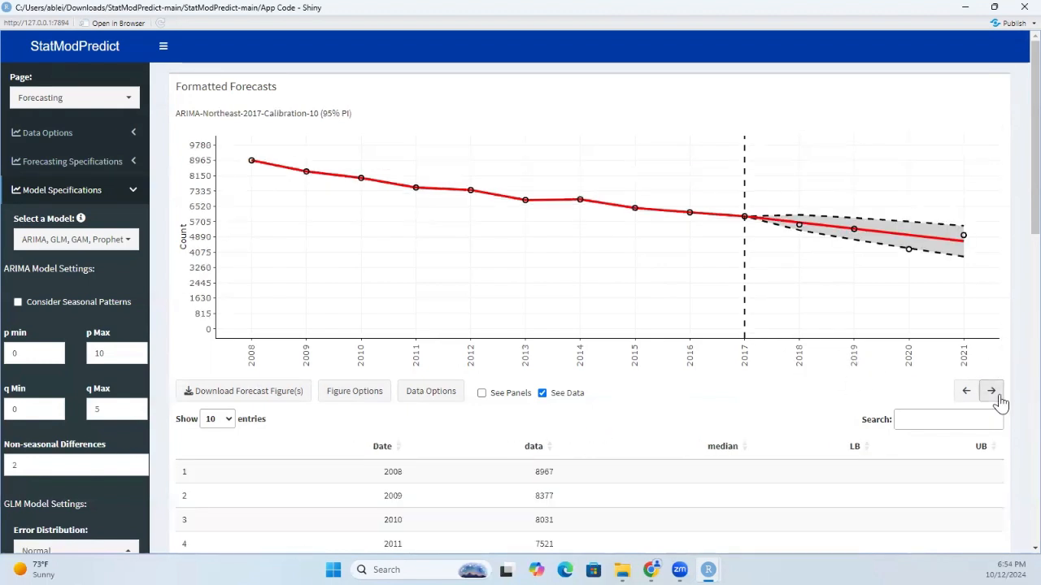
click(998, 398)
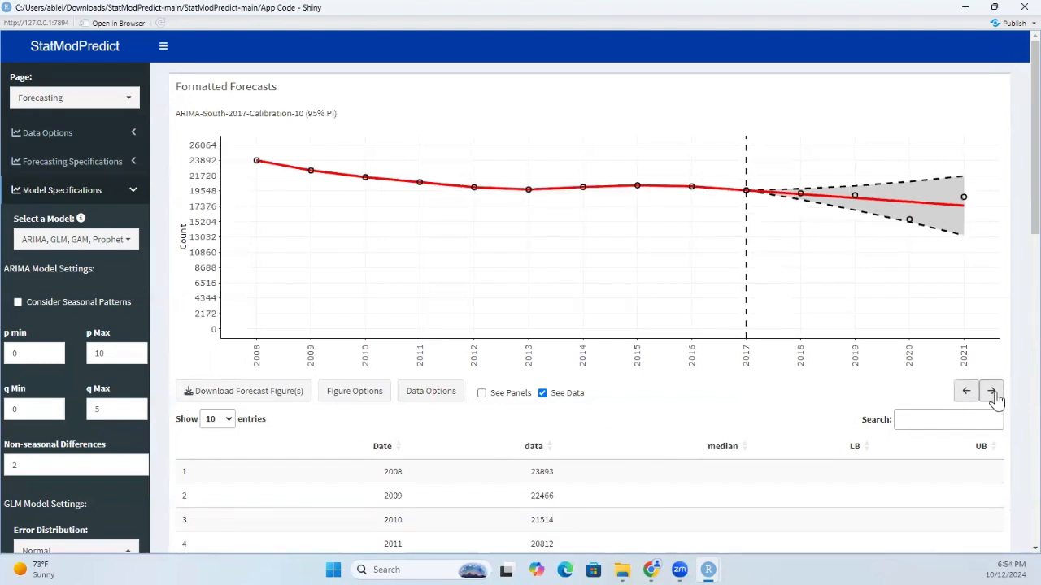
click(966, 395)
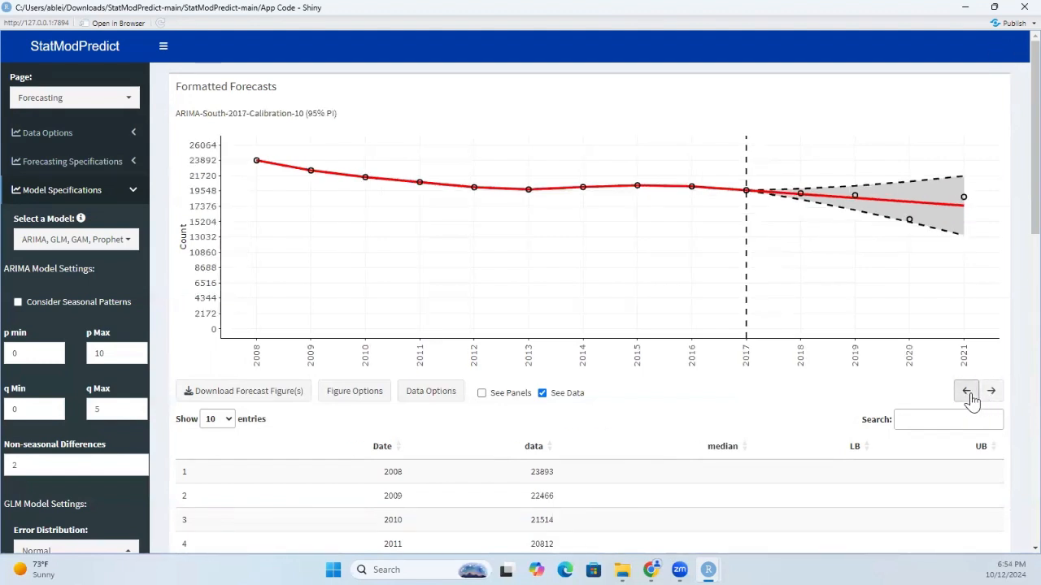
click(969, 395)
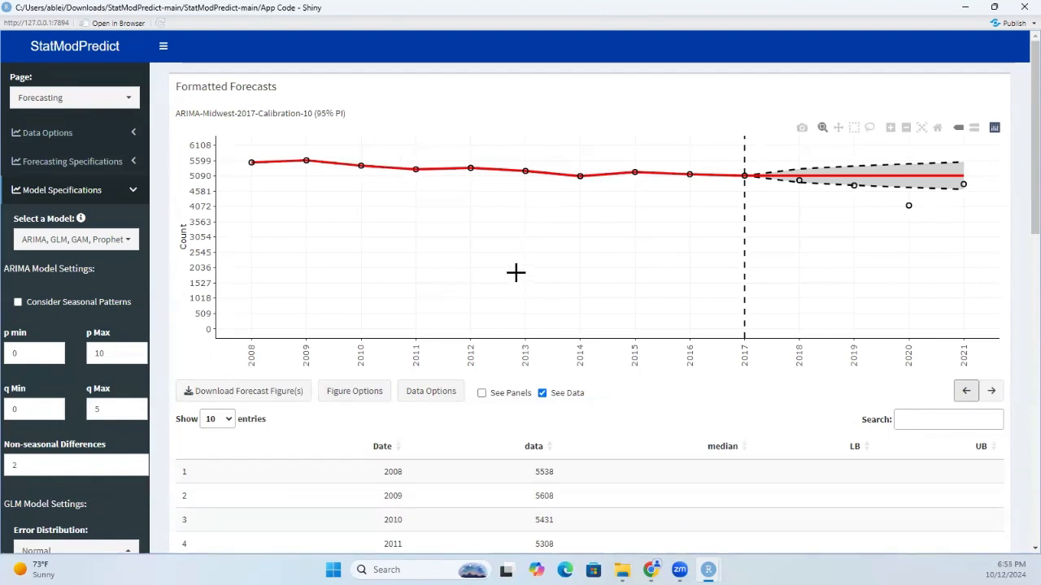
- Filter the formatted forecasts to show only the GLM model
click(440, 403)
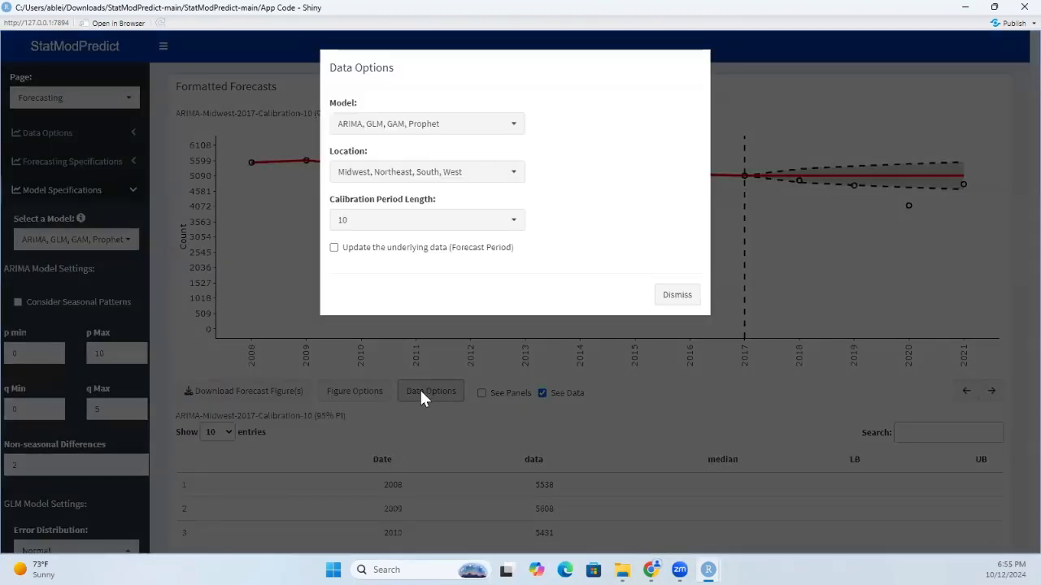
click(412, 129)
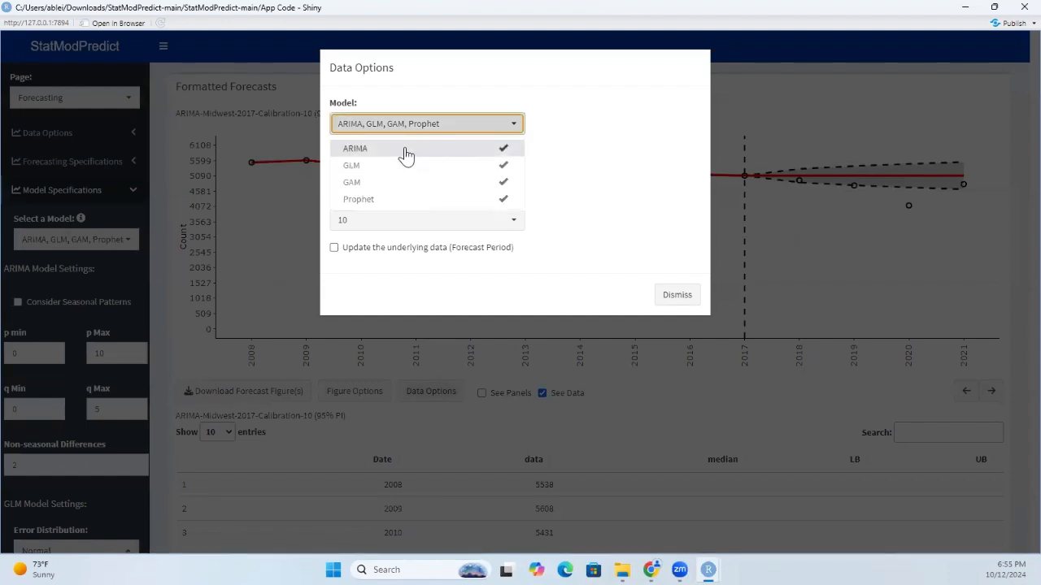
click(406, 150)
click(404, 182)
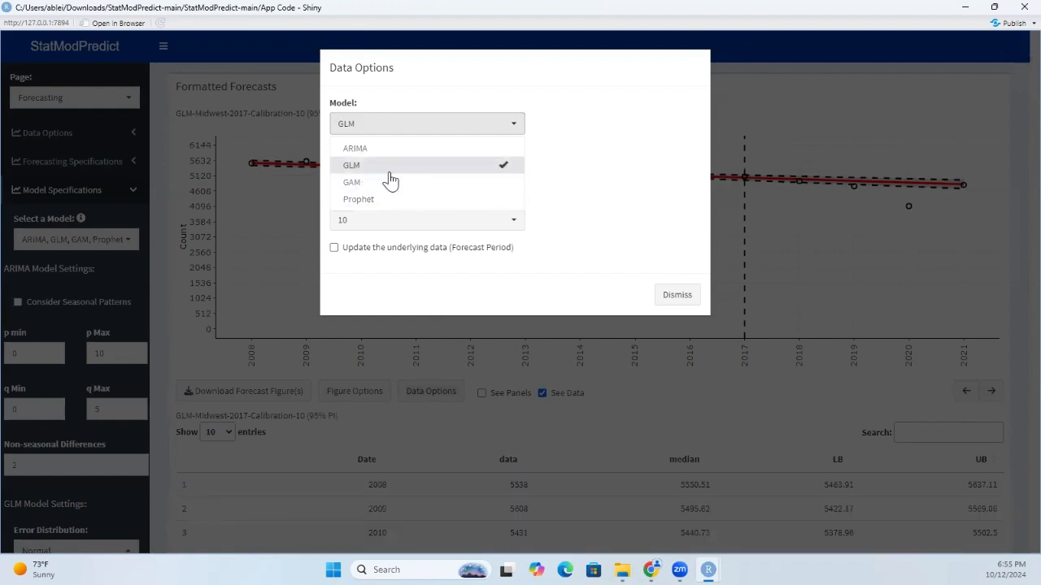
click(615, 183)
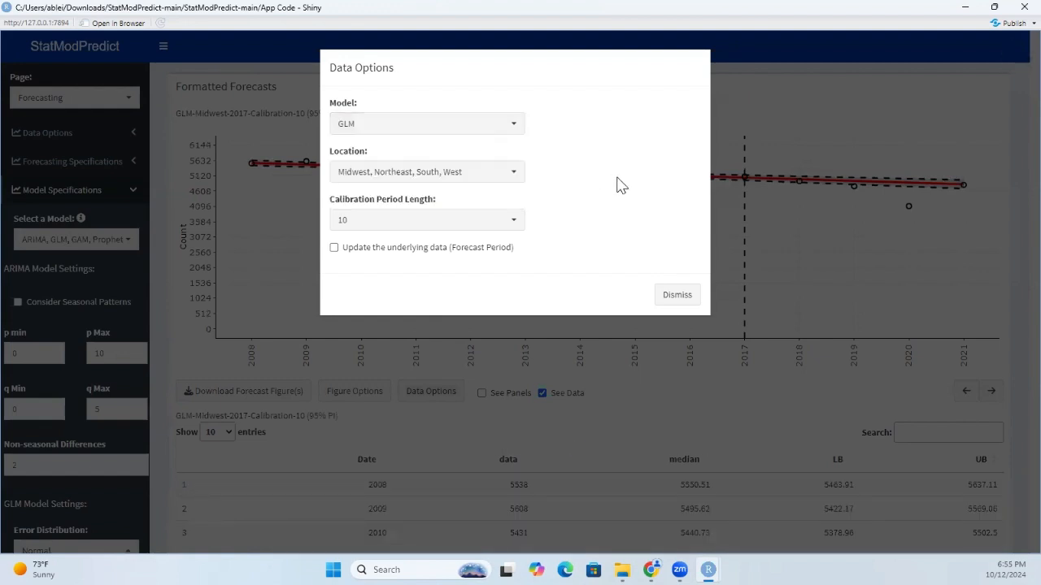
click(684, 303)
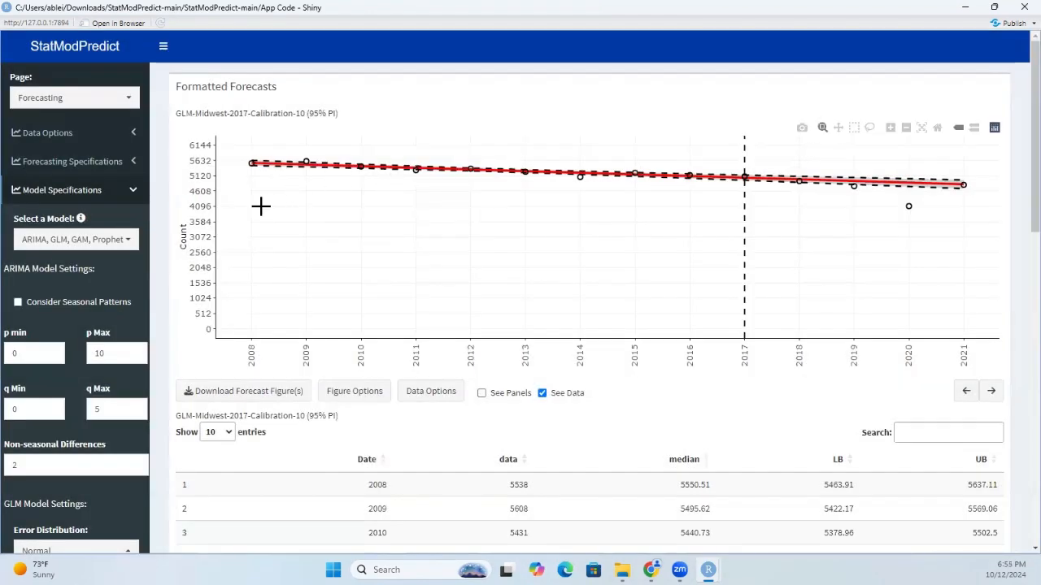
- Browse the GLM forecast figures for Midwest, Northeast and South, and examine the median and bounds in their data tables
scroll(675, 304, down, 3)
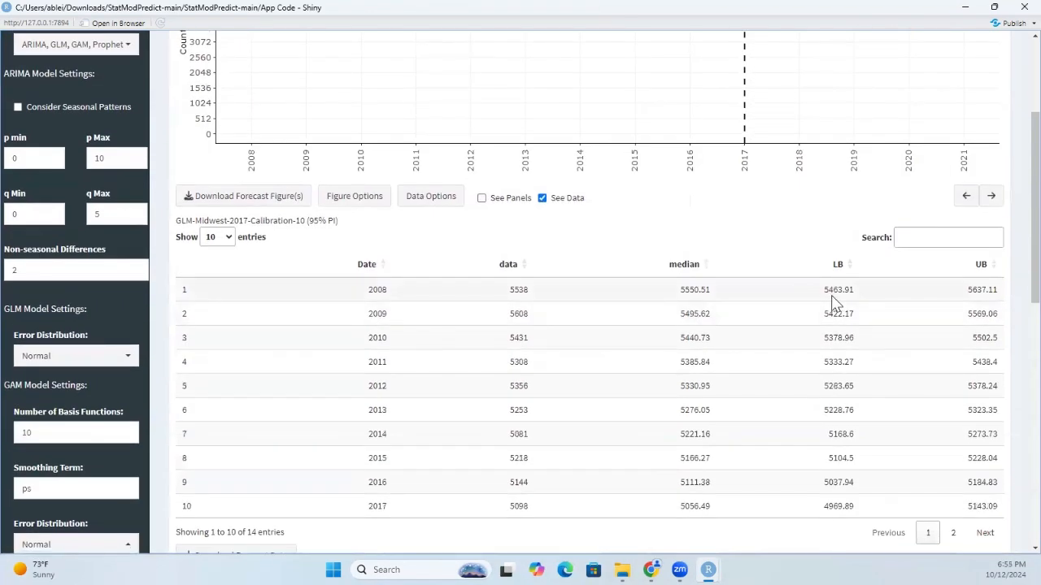
scroll(966, 226, up, 3)
click(992, 393)
click(992, 394)
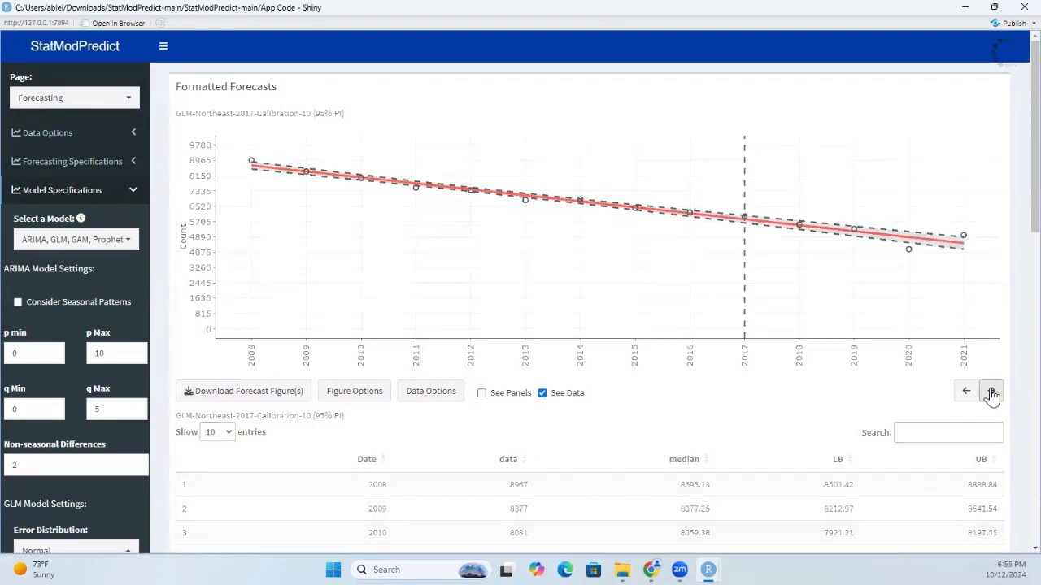
scroll(667, 293, down, 3)
scroll(663, 292, up, 3)
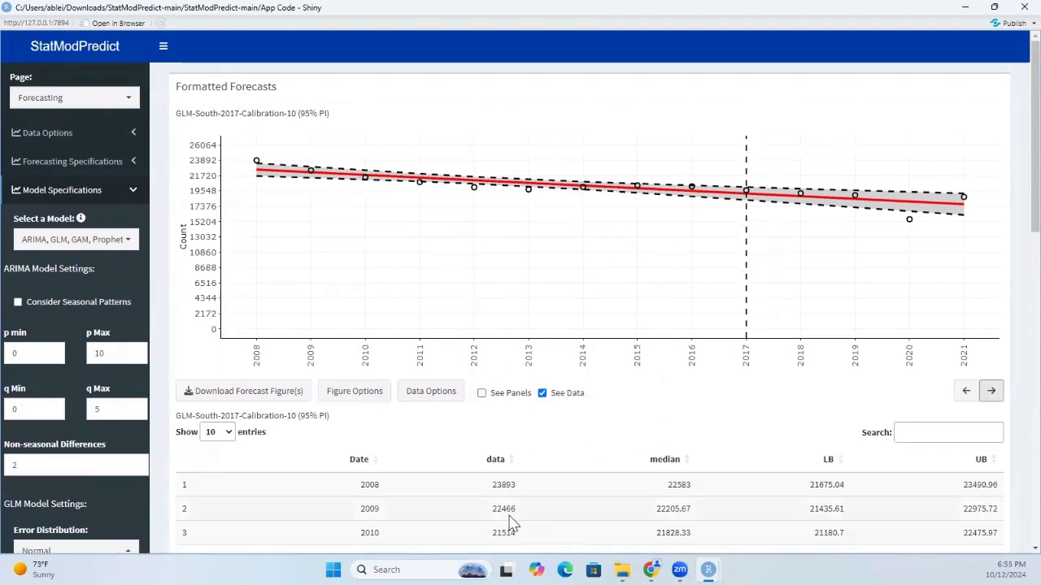
- Restore all four models in the forecast filter and review the upload and revert options for updating the underlying forecast-period data
click(438, 396)
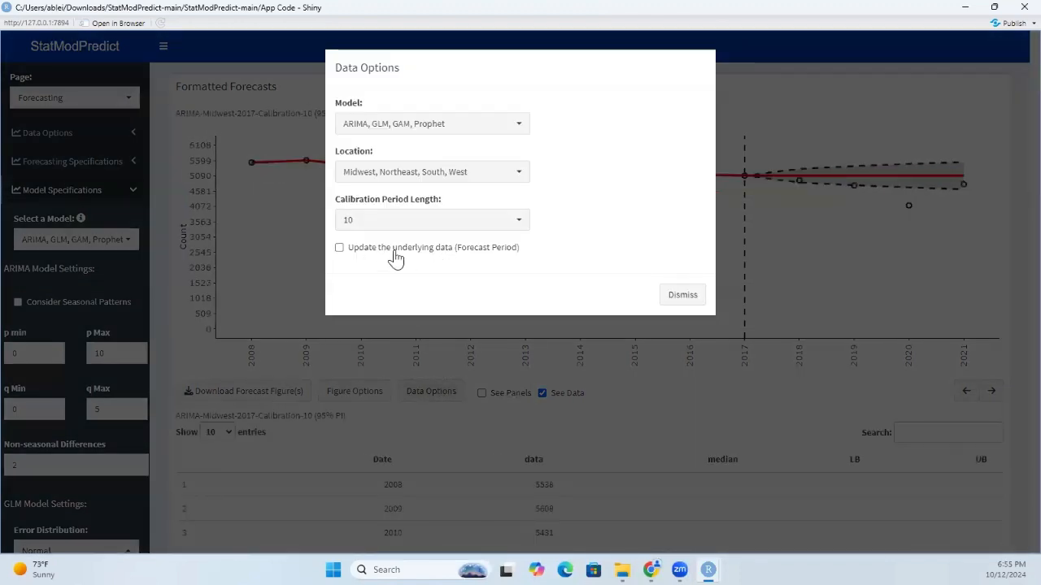
click(394, 252)
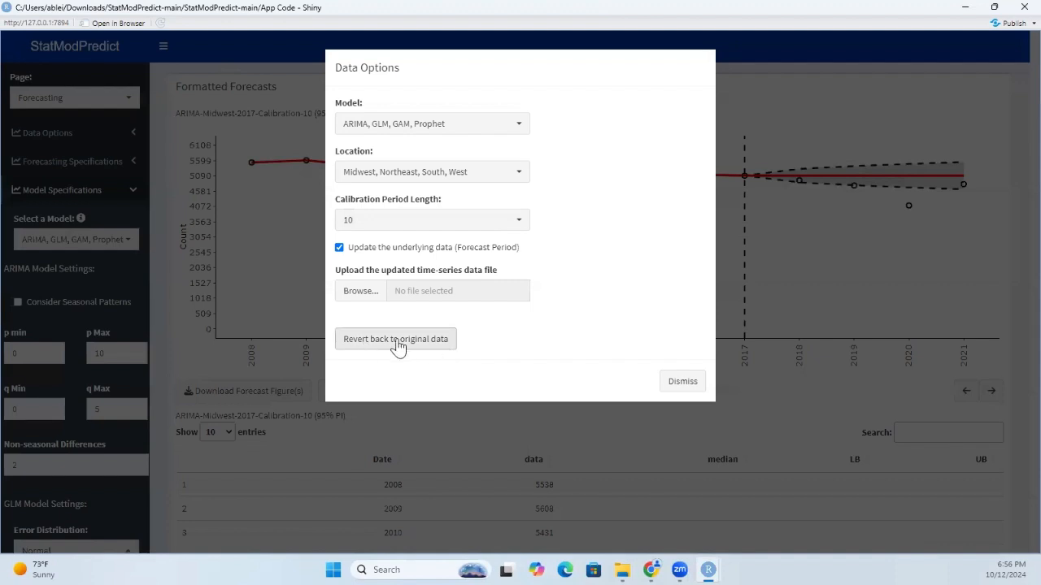
click(339, 248)
click(668, 301)
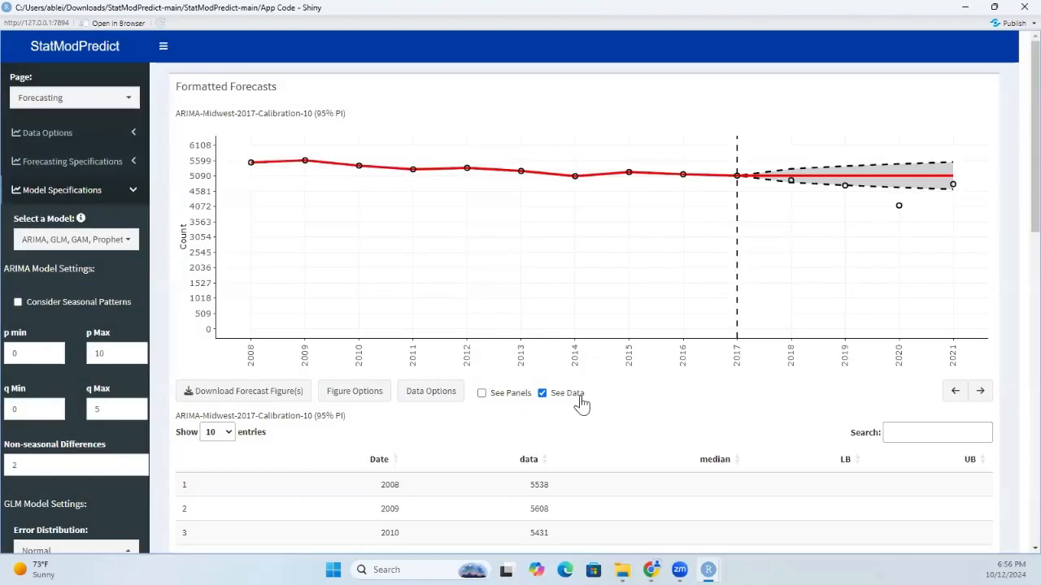
- Show the forecasts as panels comparing the models instead of the data table, and review the figure download specifications and file type
click(580, 402)
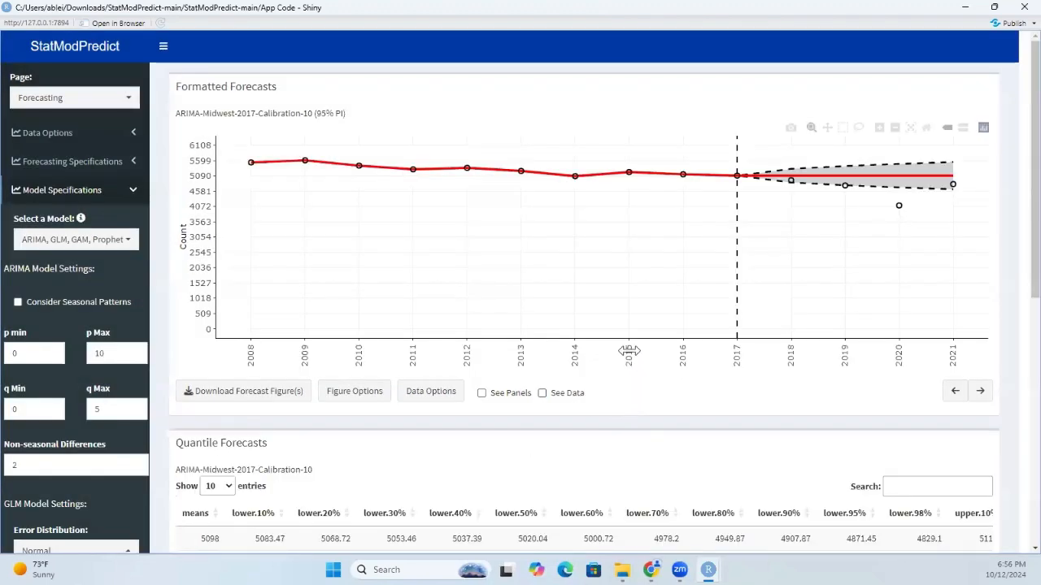
click(488, 403)
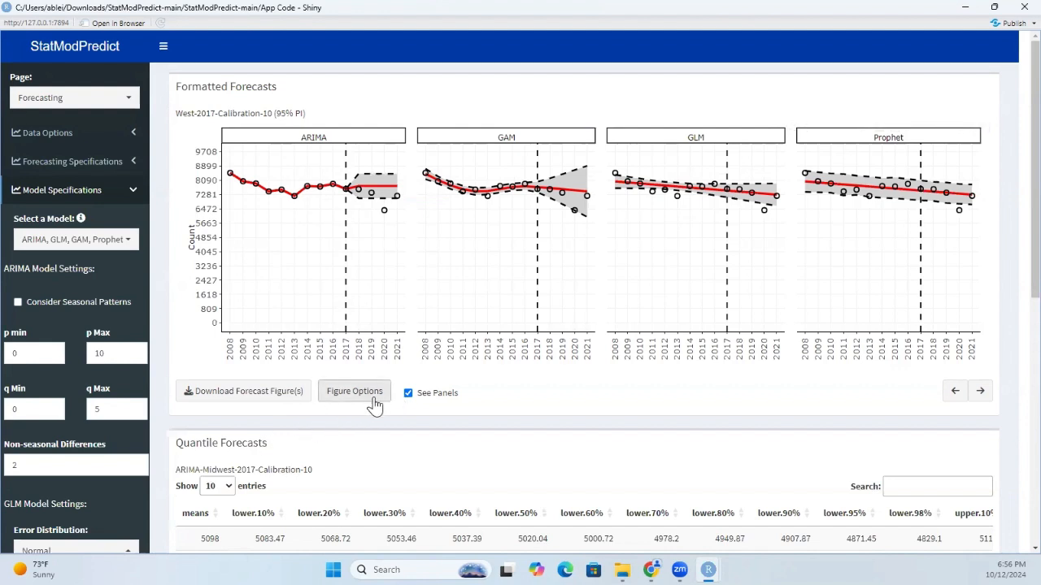
click(244, 401)
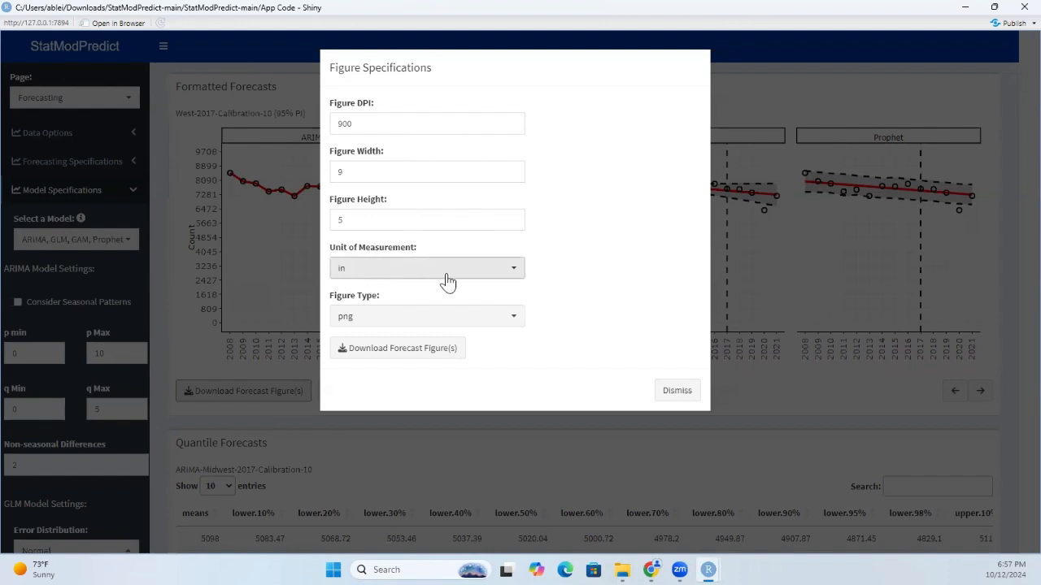
click(378, 319)
click(398, 318)
click(431, 317)
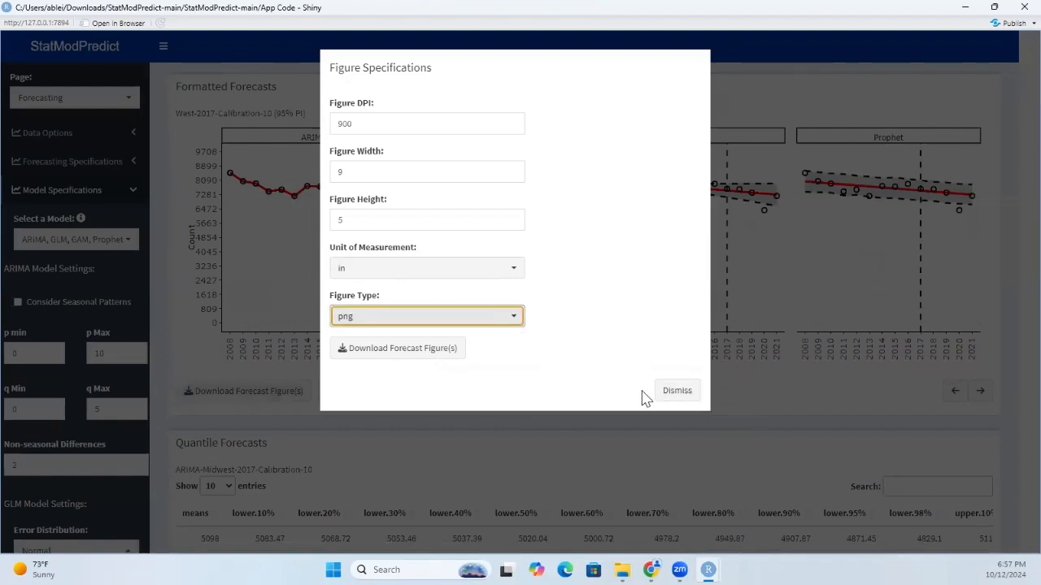
click(672, 395)
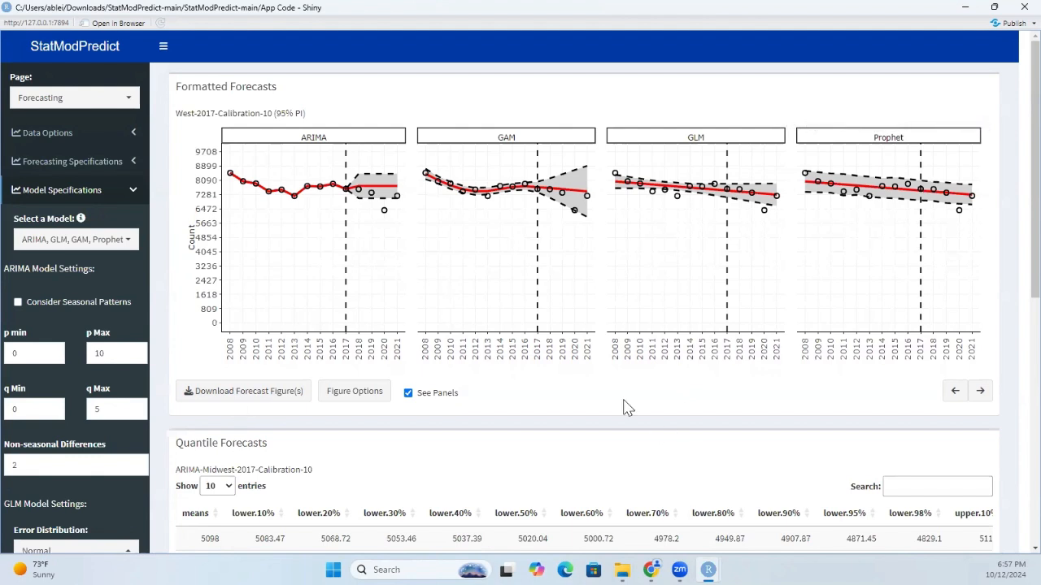
- Return from the panels to the individual ARIMA Midwest forecast and check its data table and download option before hiding the table
click(435, 393)
scroll(481, 204, down, 2)
scroll(486, 378, up, 2)
scroll(485, 379, up, 1)
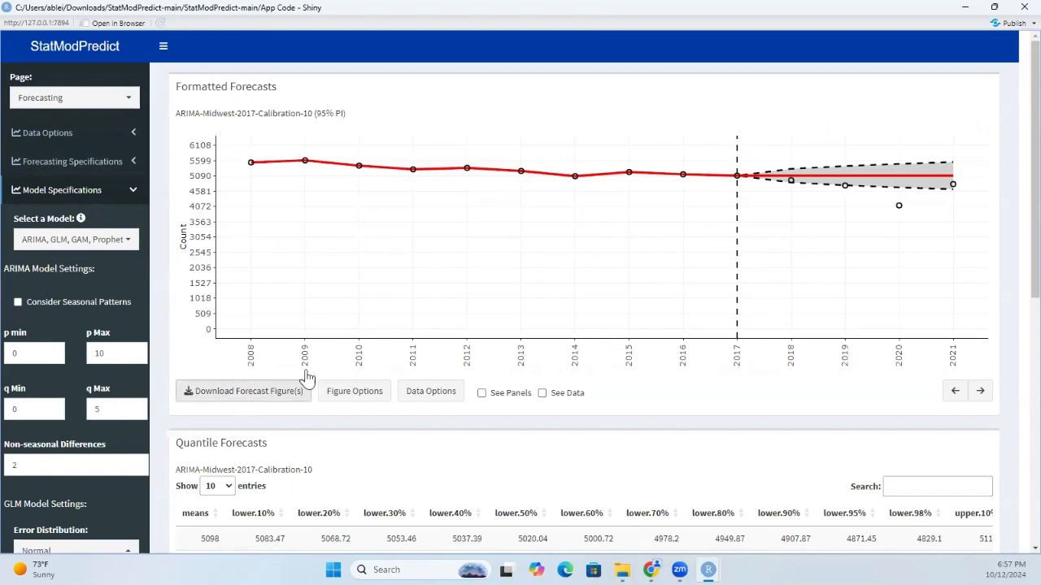
click(543, 393)
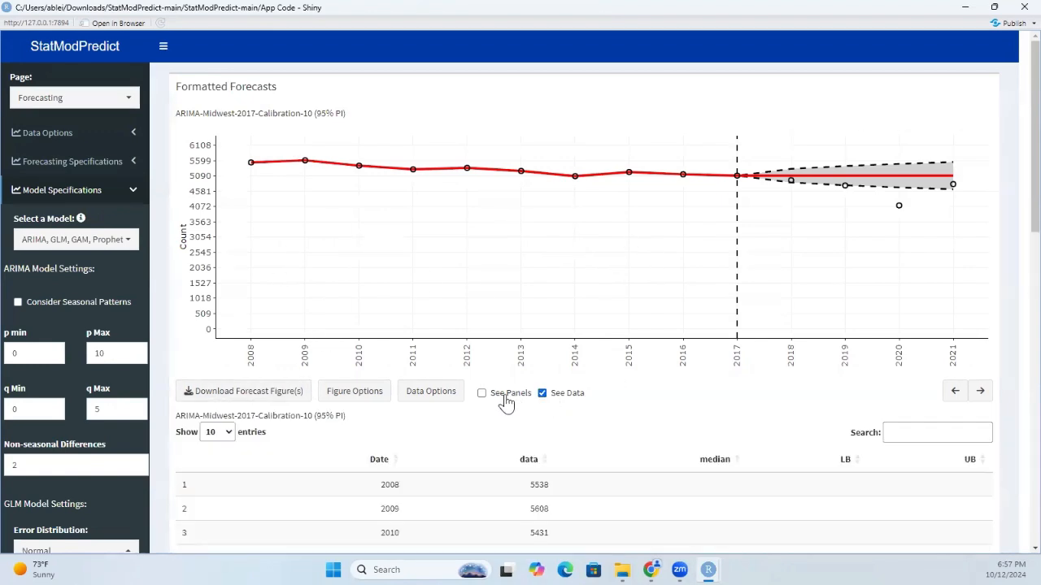
scroll(464, 411, down, 5)
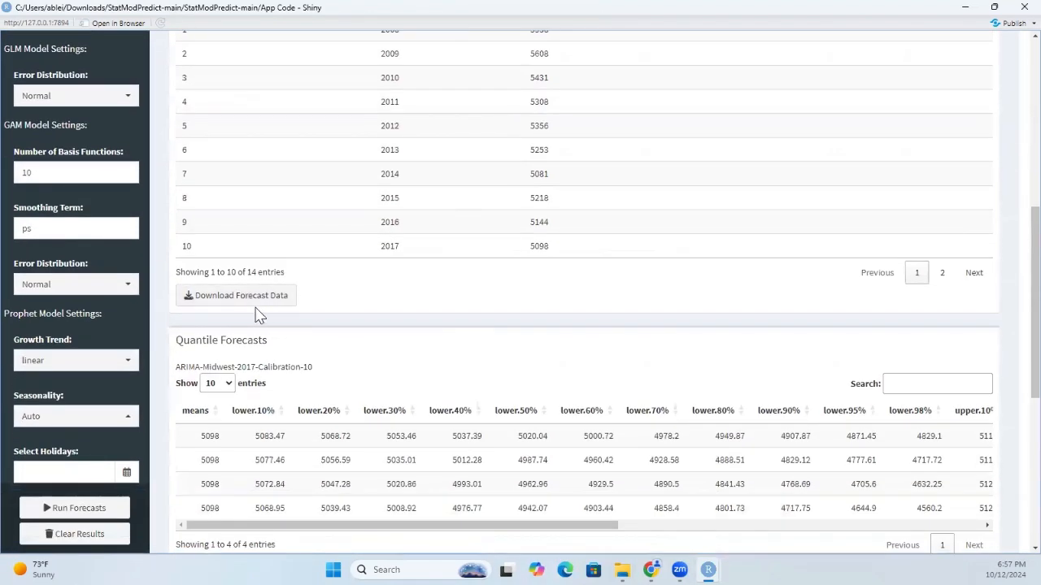
scroll(395, 325, up, 3)
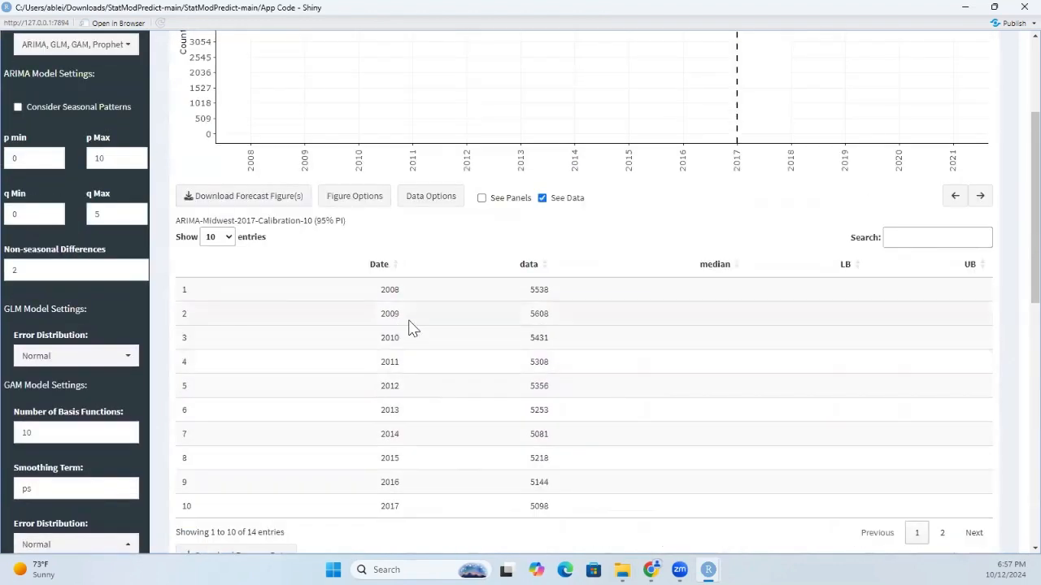
click(547, 199)
- Examine the lower and upper quantile columns of the ARIMA Midwest quantile forecasts and relate them to the formatted forecast plot
scroll(623, 239, down, 1)
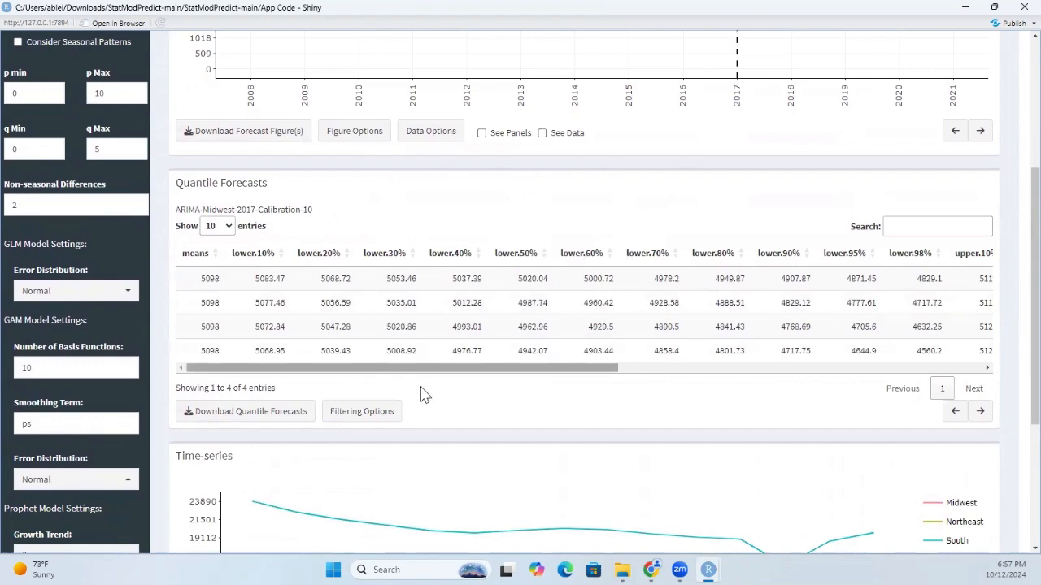
drag(461, 370, 843, 352)
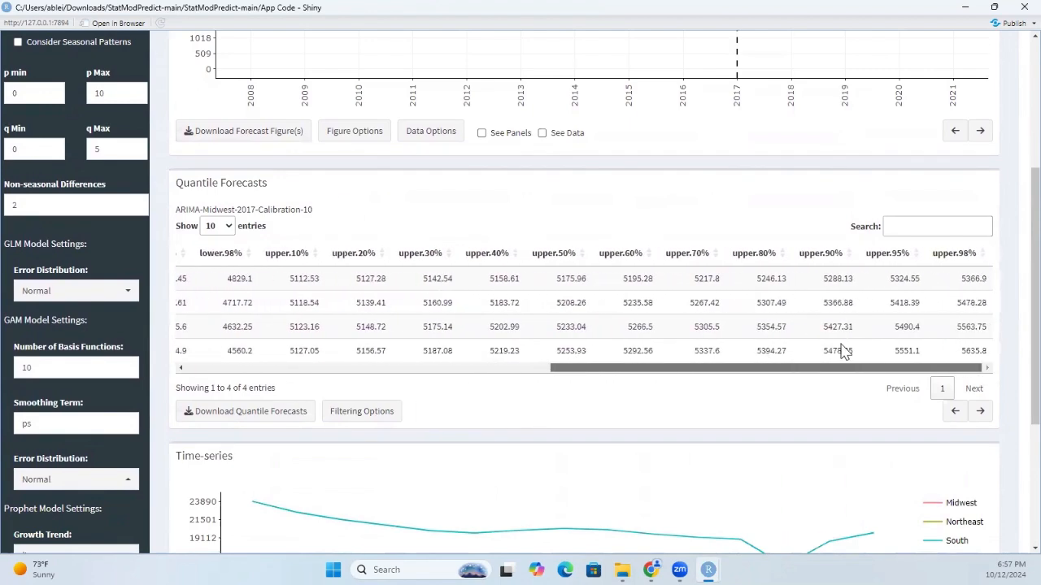
drag(721, 372, 346, 378)
scroll(356, 376, up, 2)
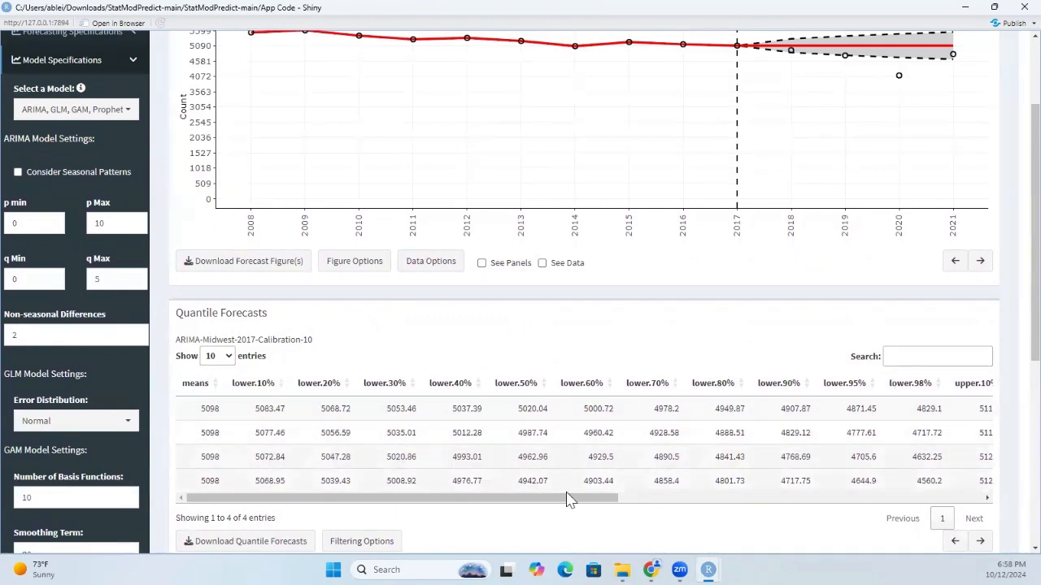
scroll(622, 480, up, 3)
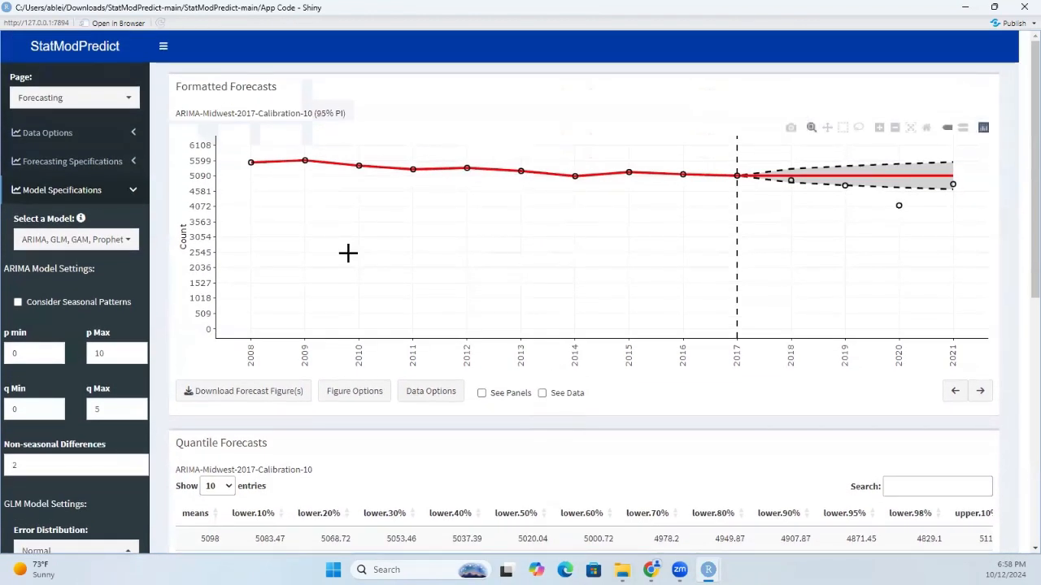
scroll(409, 271, down, 4)
scroll(418, 302, up, 4)
- Show the formatted forecast data table again and compare it with the quantile forecast table through the upper 98% column
click(567, 394)
scroll(568, 390, down, 3)
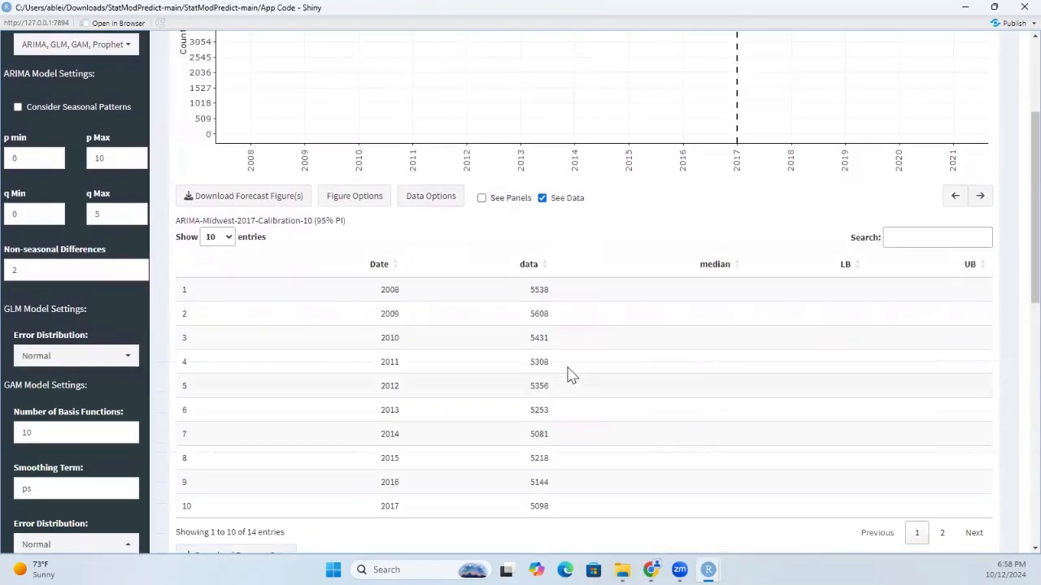
scroll(737, 353, down, 7)
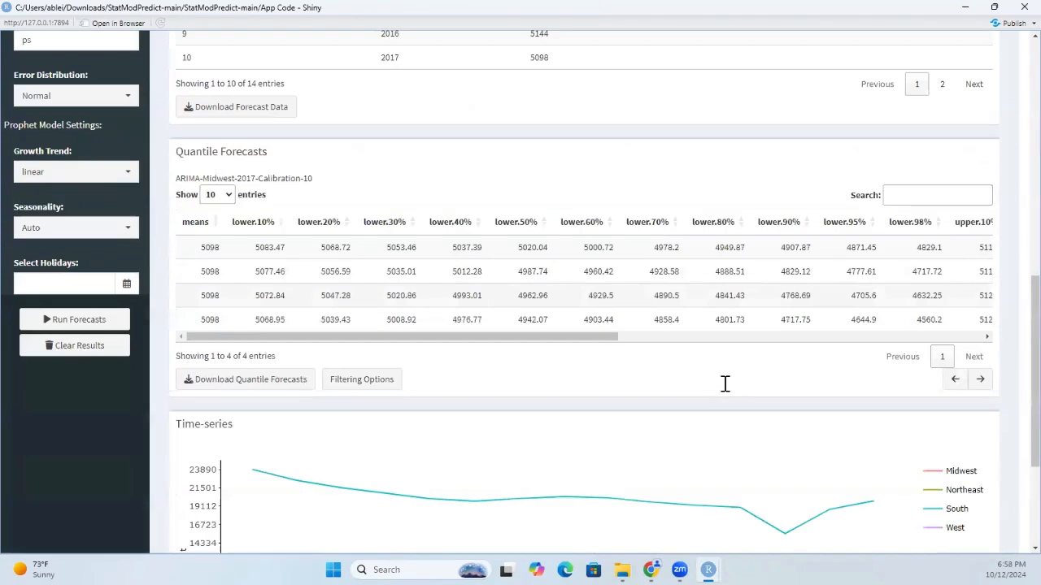
scroll(284, 296, up, 6)
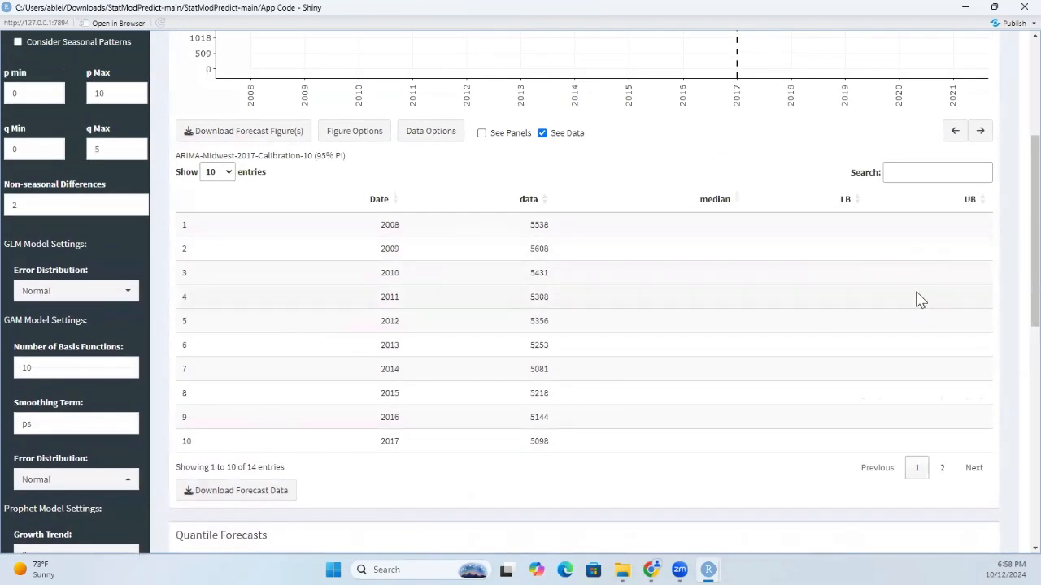
scroll(664, 358, down, 5)
drag(577, 398, 720, 395)
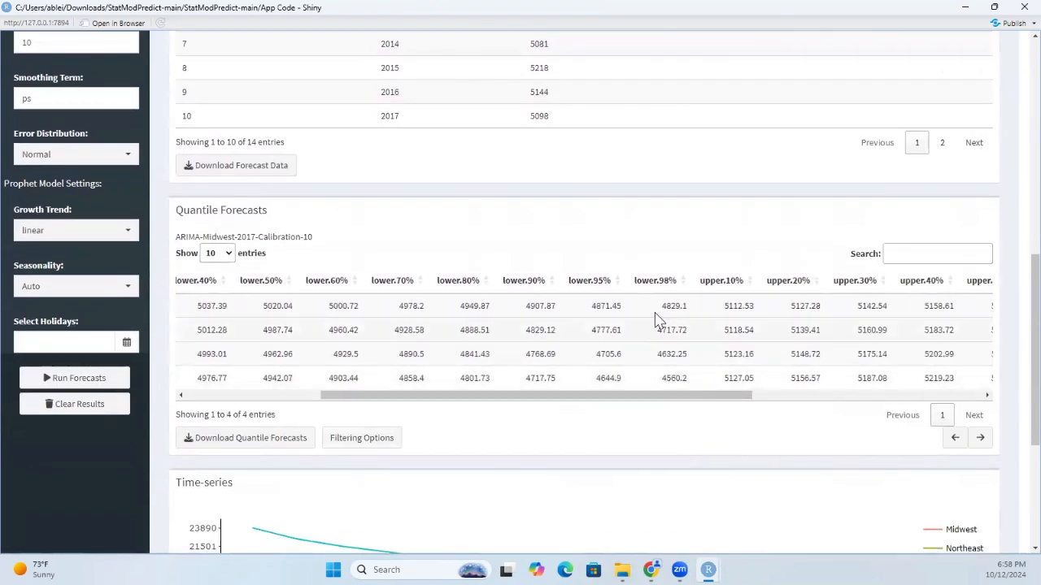
drag(611, 396, 922, 398)
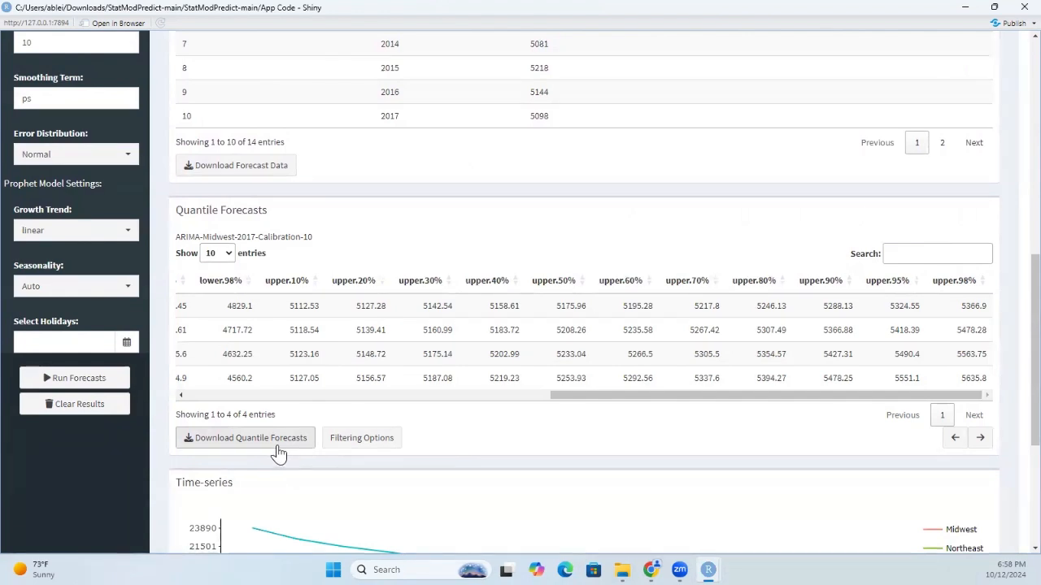
- Review the time-series figure's title, axis and line options, and label its x-axis "Cases"
scroll(277, 448, down, 3)
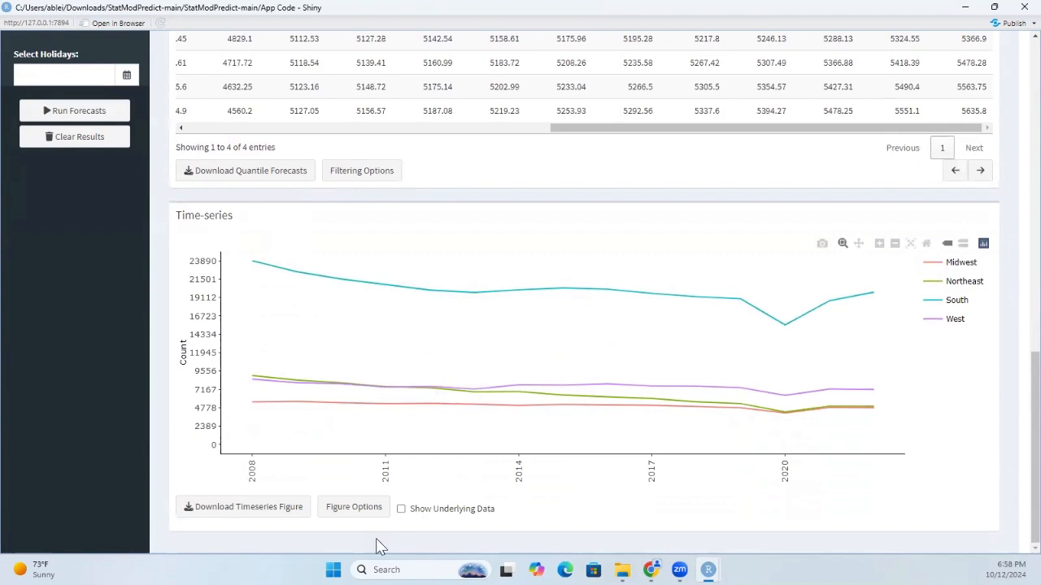
click(358, 509)
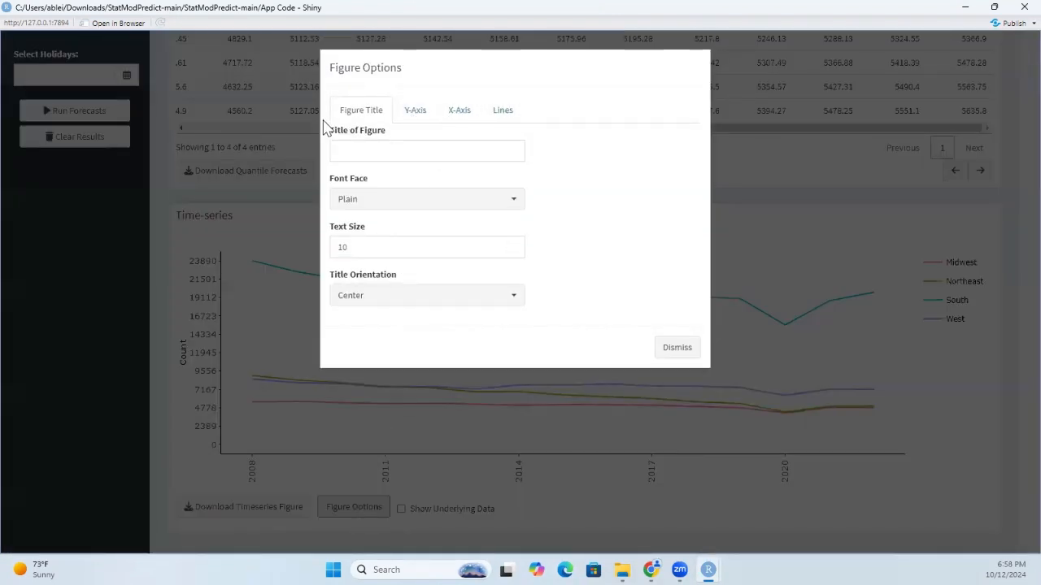
click(398, 114)
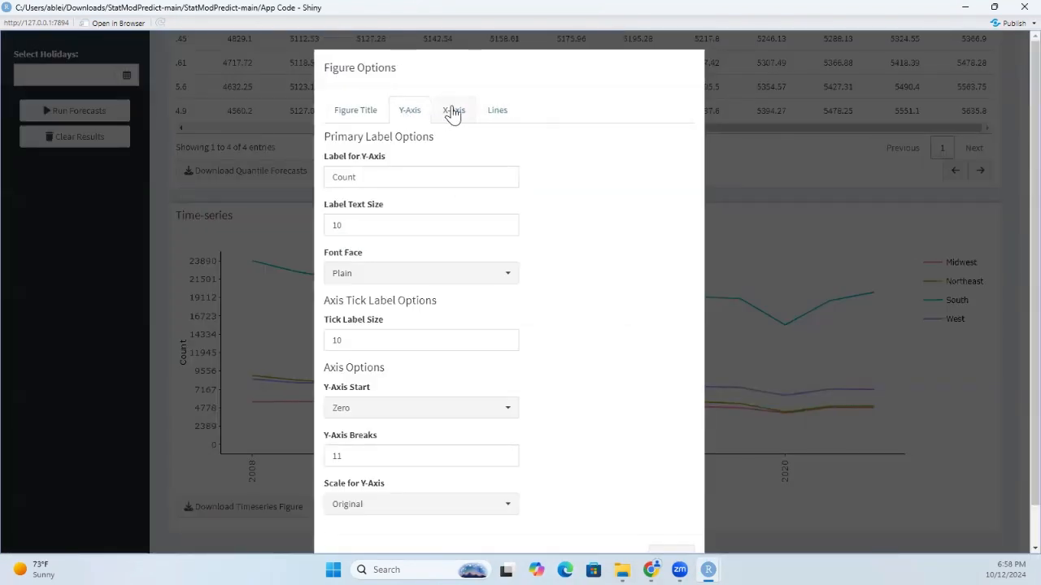
click(457, 111)
click(500, 114)
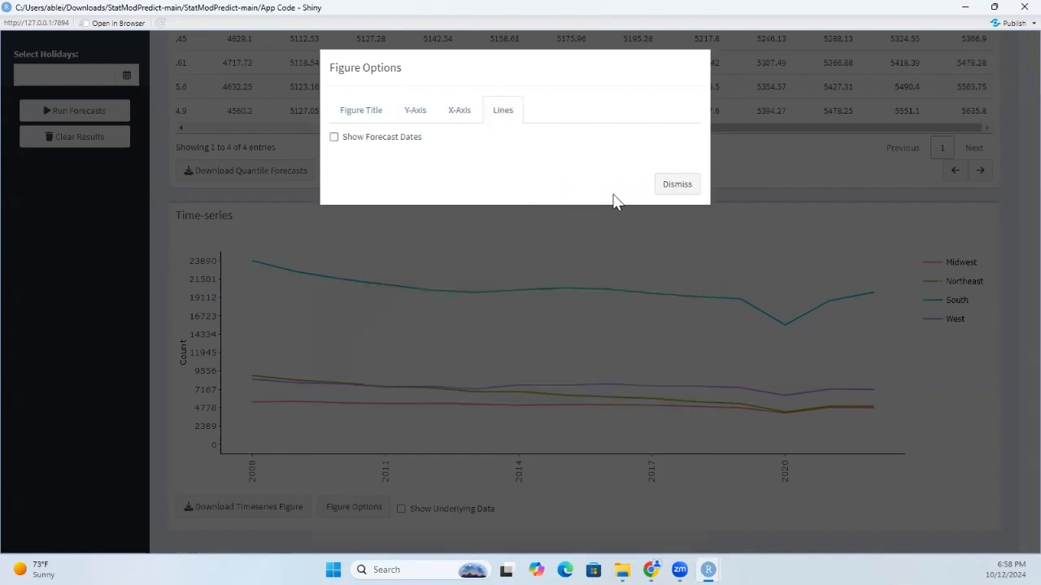
click(458, 114)
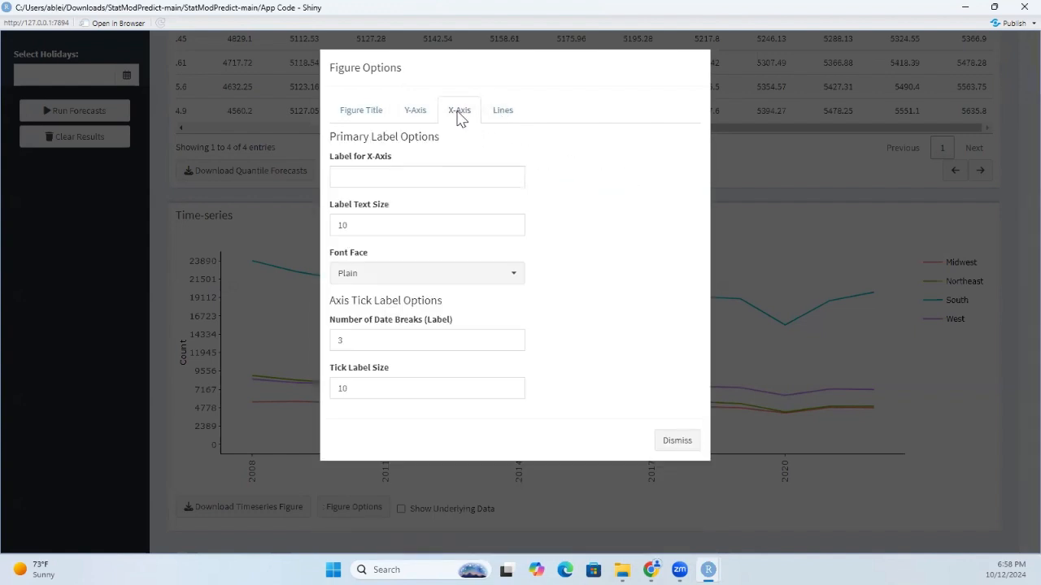
click(410, 177)
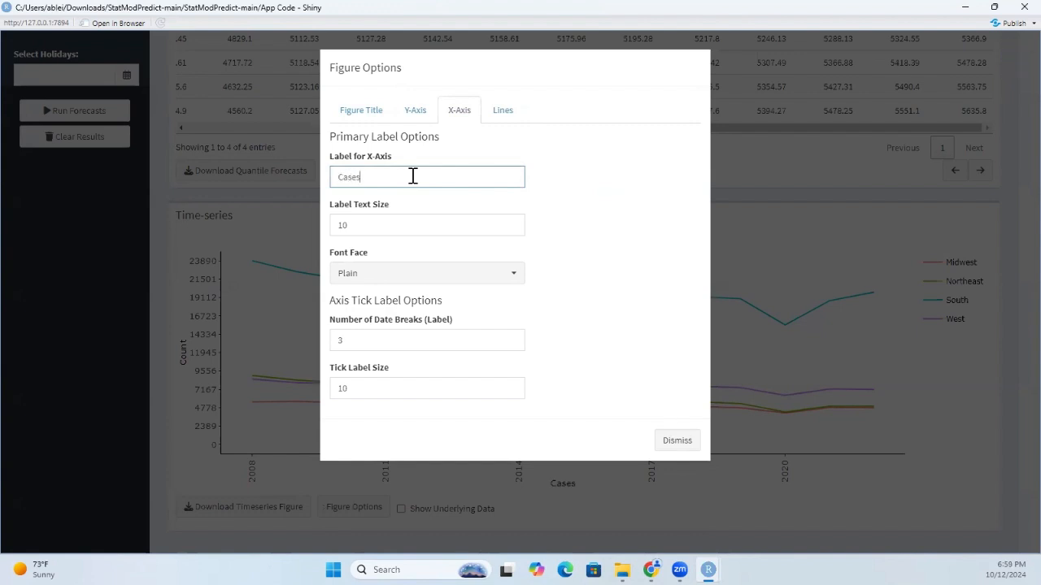
- Clear the time-series figure's x-axis label, set its y-axis label to "Cases" and close the figure options
key(BackSpace)
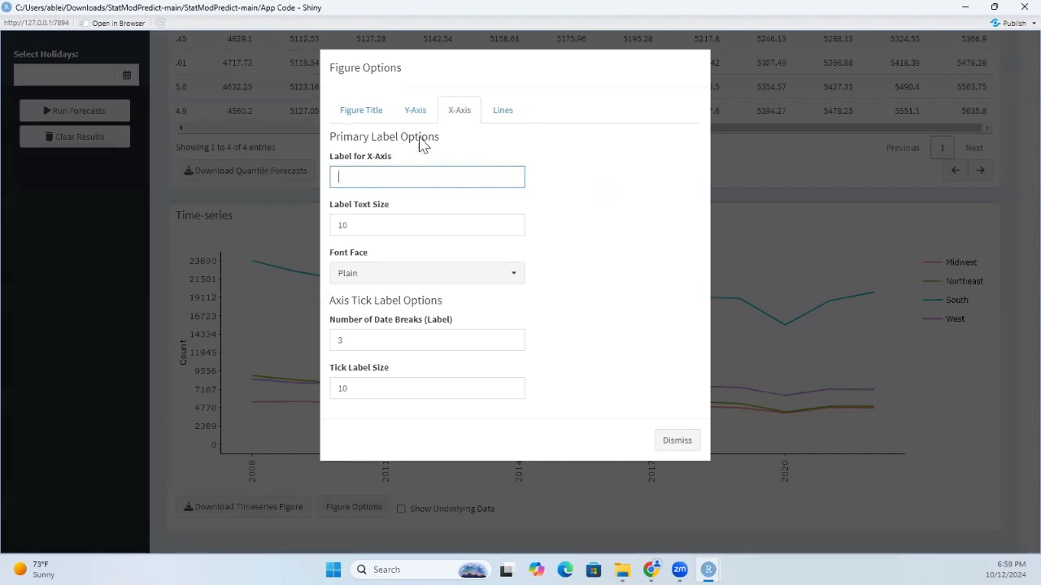
click(416, 113)
drag(395, 179, 273, 171)
text(Cases)
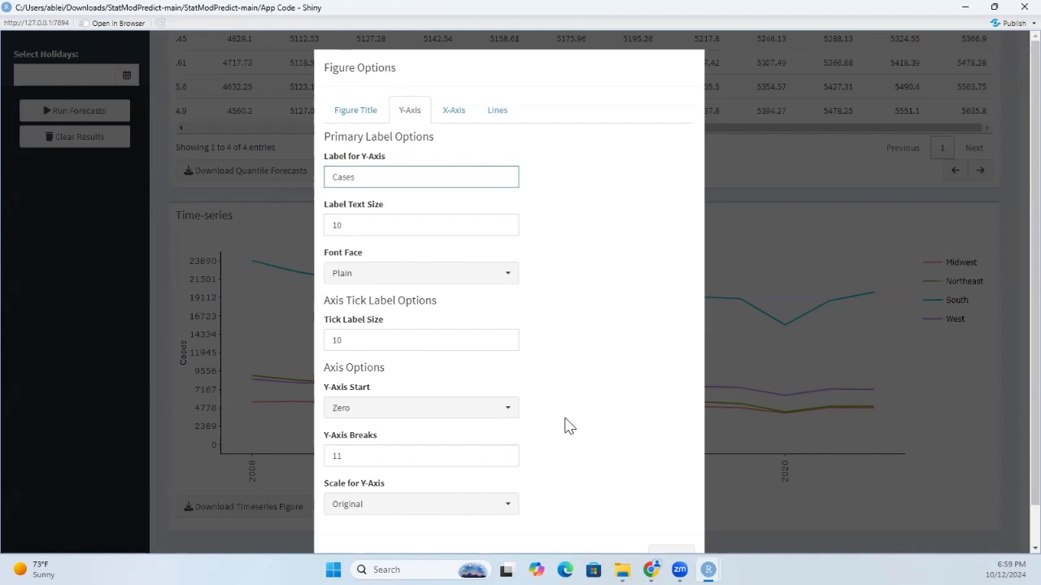
scroll(554, 424, down, 1)
click(674, 522)
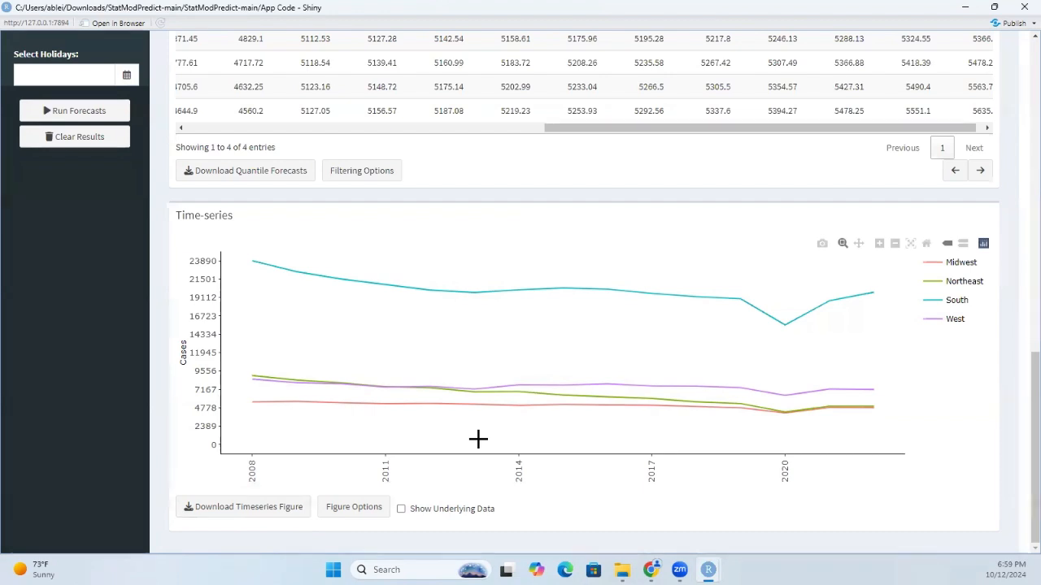
- Show the underlying data of the time-series figure and view the second page of its table
click(456, 512)
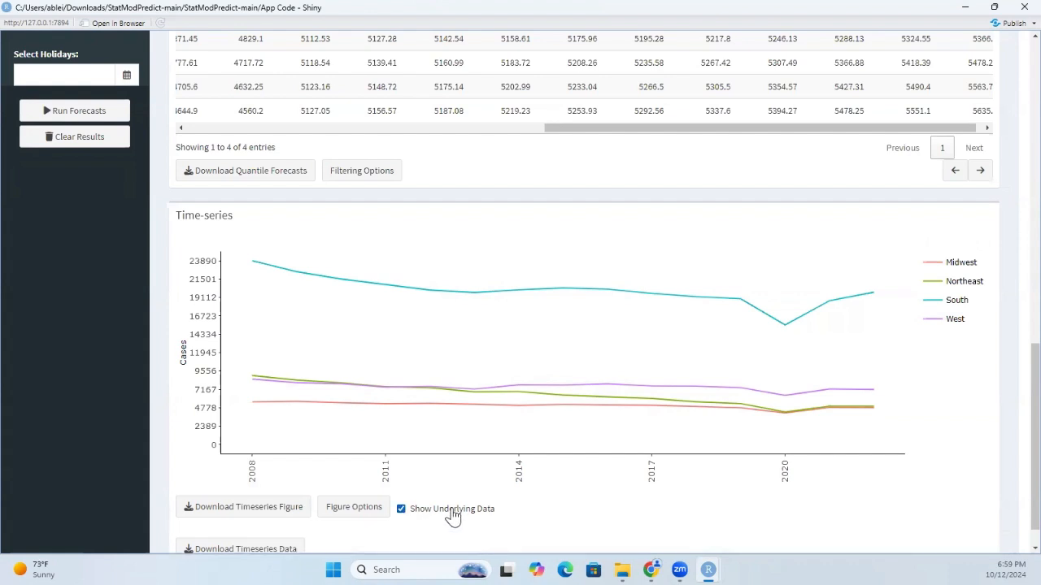
scroll(455, 521, down, 4)
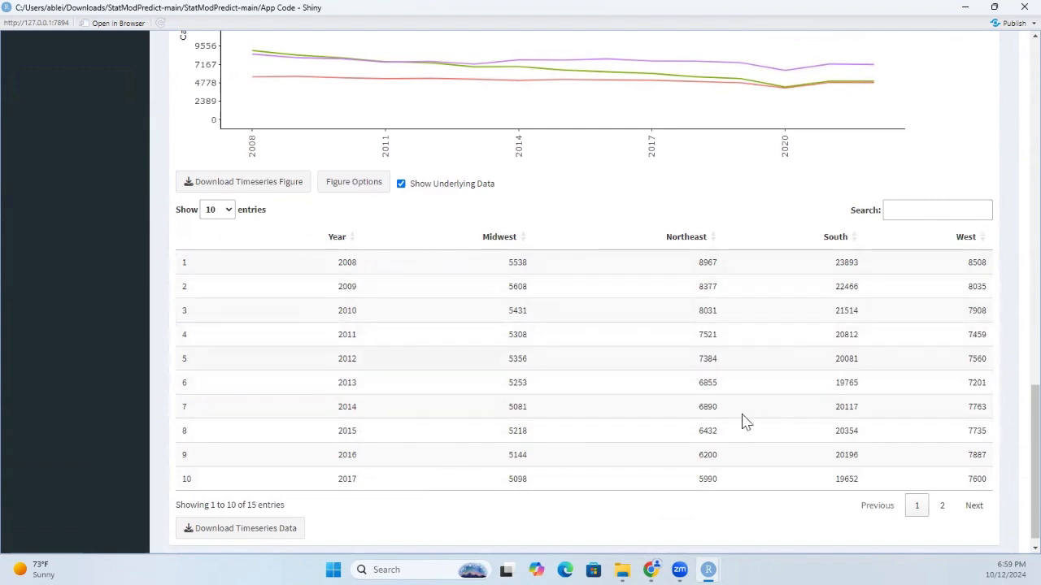
click(943, 506)
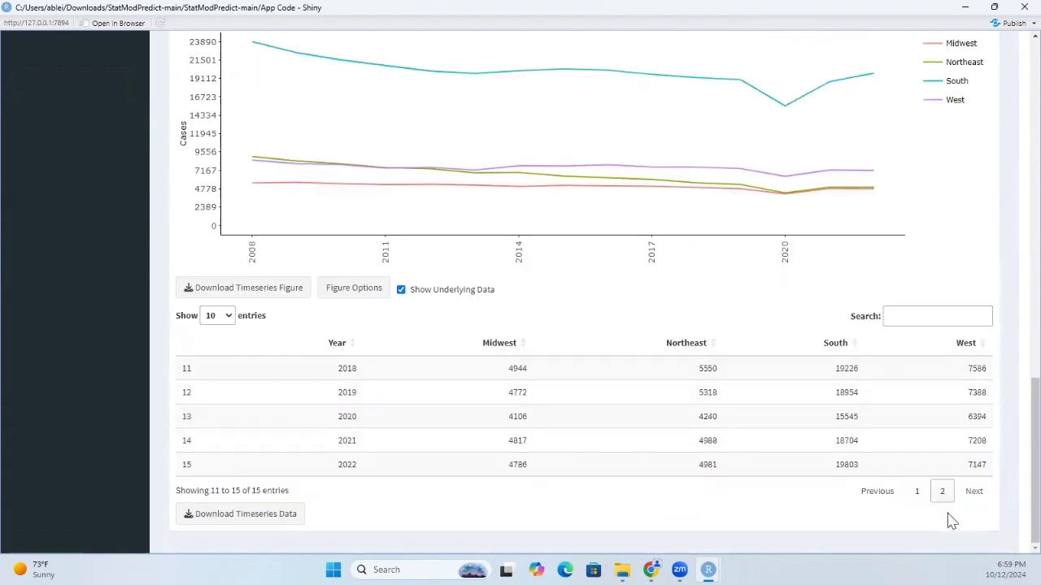
- Switch from the Forecasting page to the Model Metrics page
scroll(418, 425, up, 5)
scroll(416, 428, up, 15)
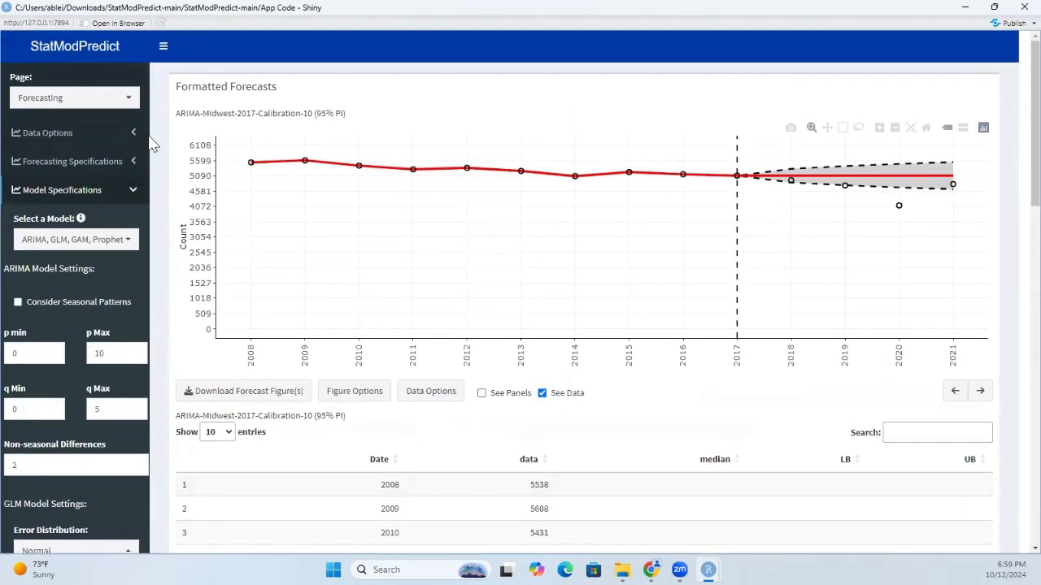
click(36, 98)
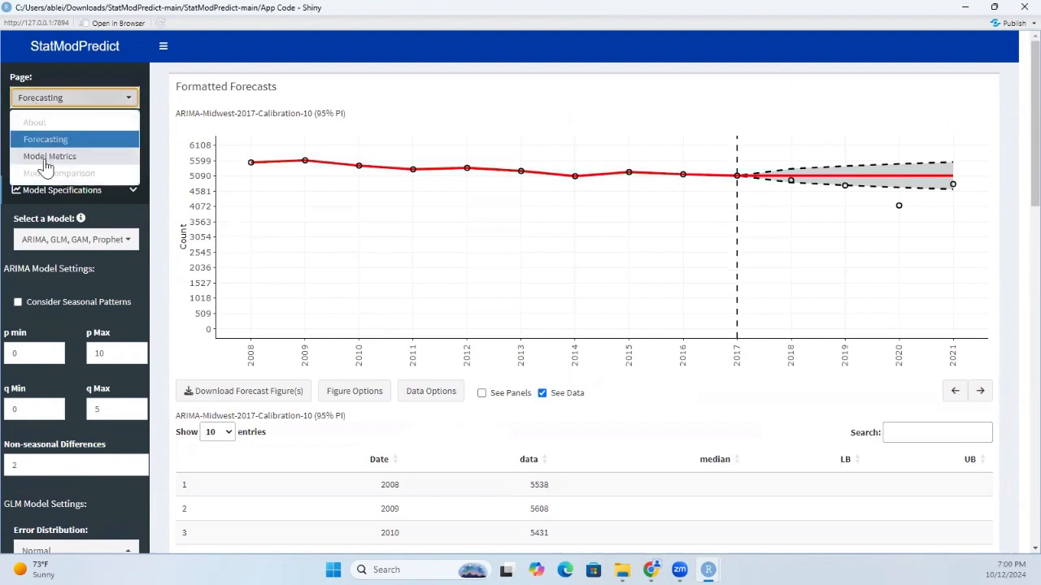
click(100, 156)
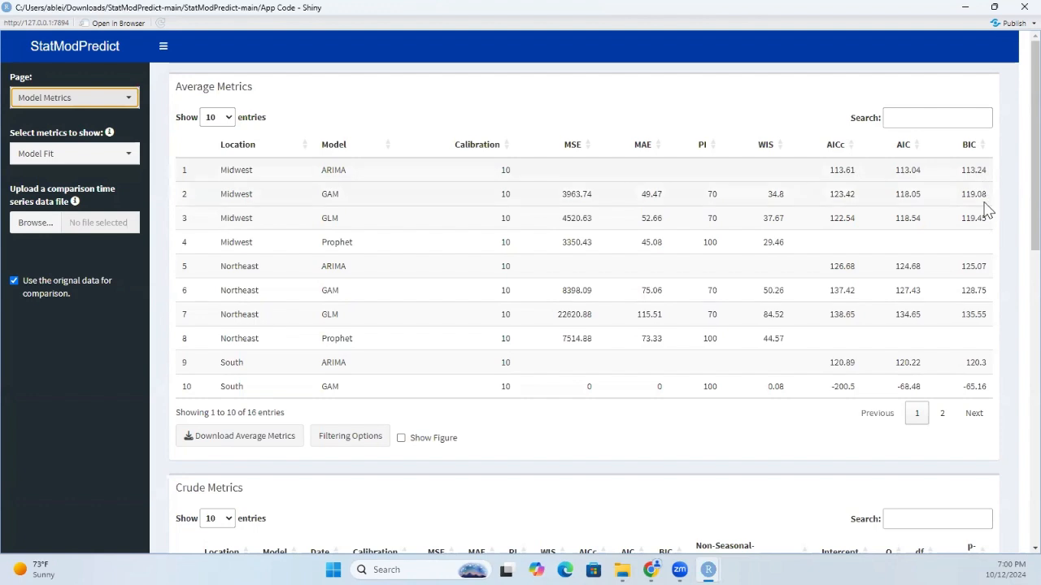
- Examine both pages of the Average Metrics table and compare its columns with the Crude Metrics table
click(943, 415)
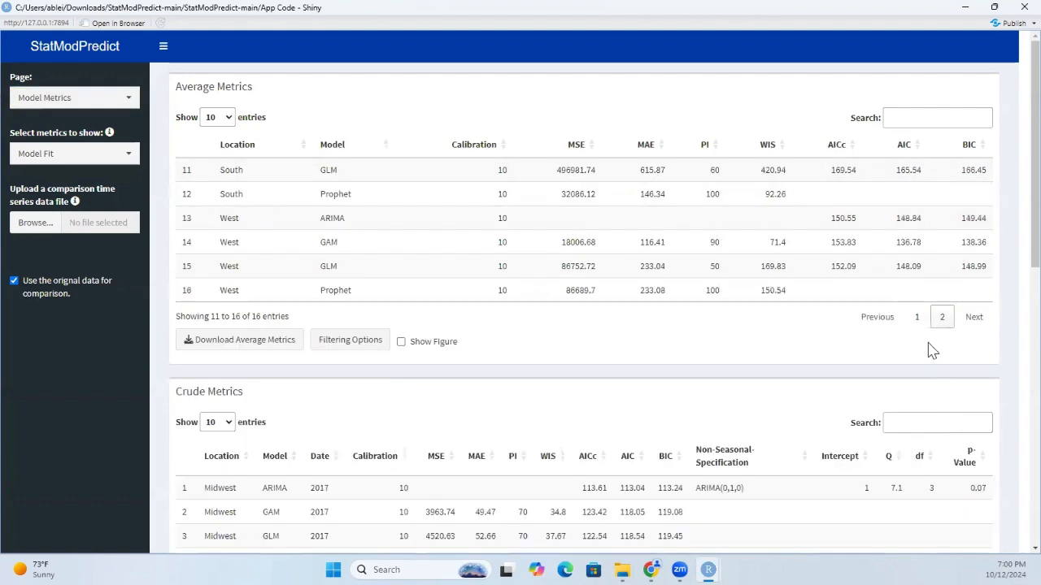
click(917, 319)
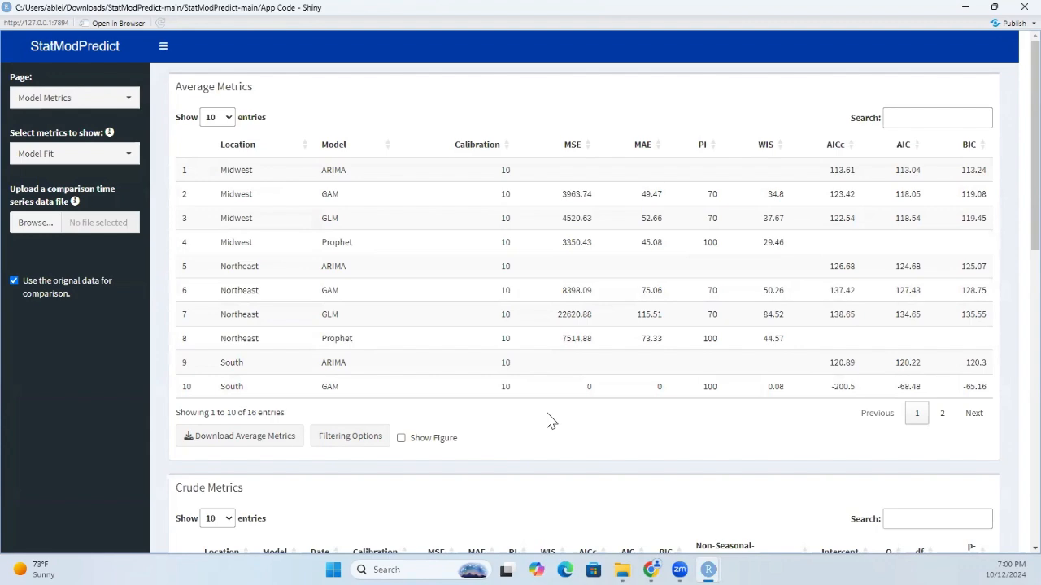
scroll(543, 410, down, 2)
scroll(480, 336, down, 1)
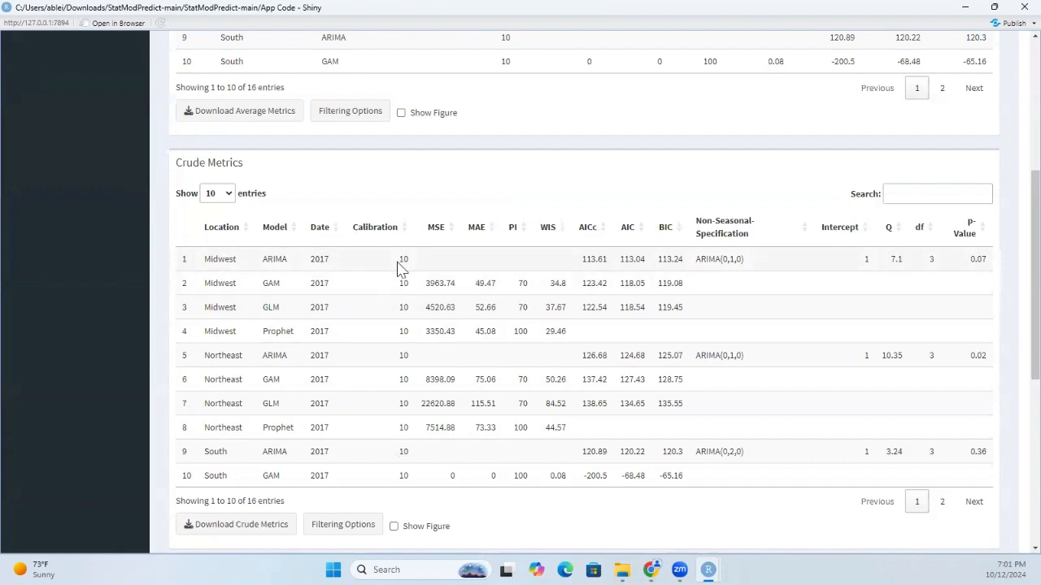
- Display the average metrics as a figure and advance from the MSE heatmap to the MAE heatmap
scroll(399, 267, up, 5)
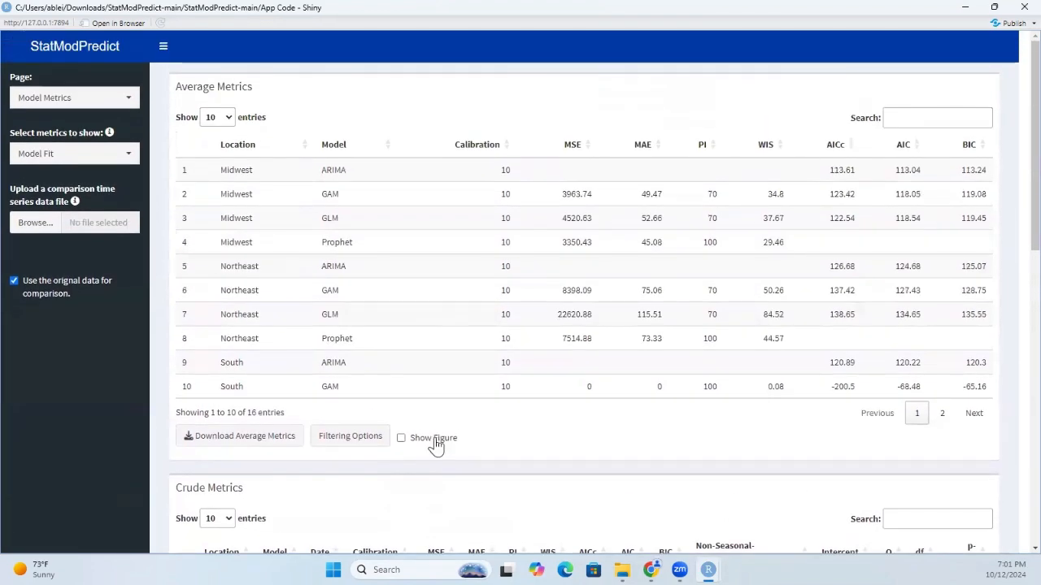
click(434, 438)
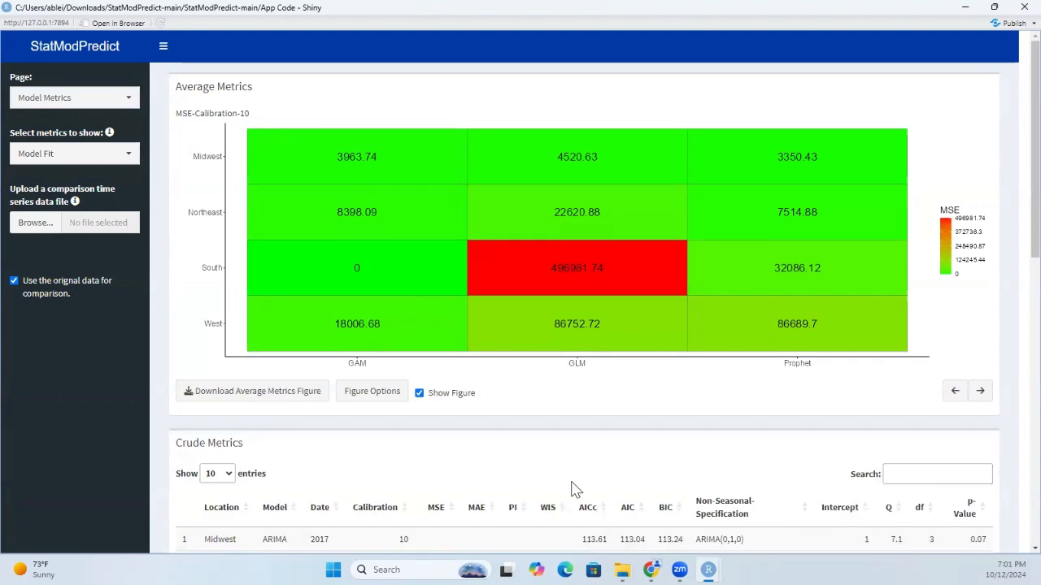
click(981, 392)
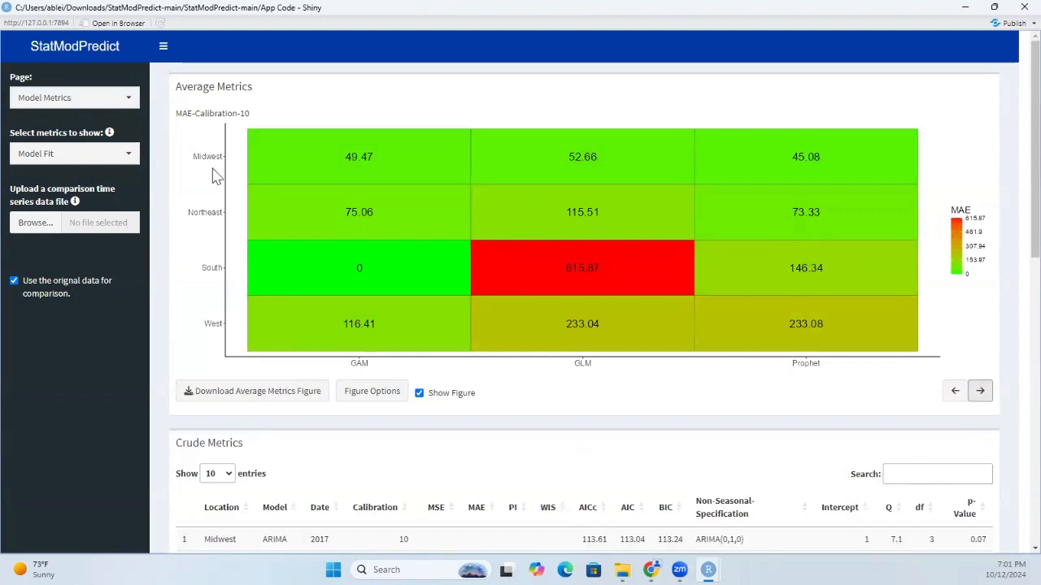
- Review the y-axis, x-axis, fill and legend options of the average metrics figure, then close them unchanged
click(374, 399)
click(398, 114)
click(434, 114)
click(358, 114)
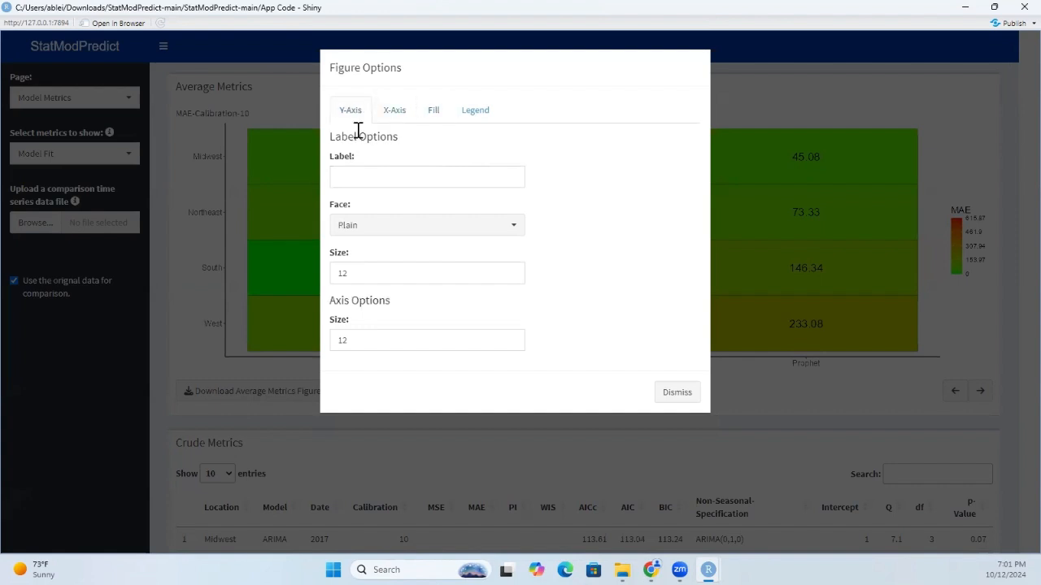
click(398, 116)
click(434, 116)
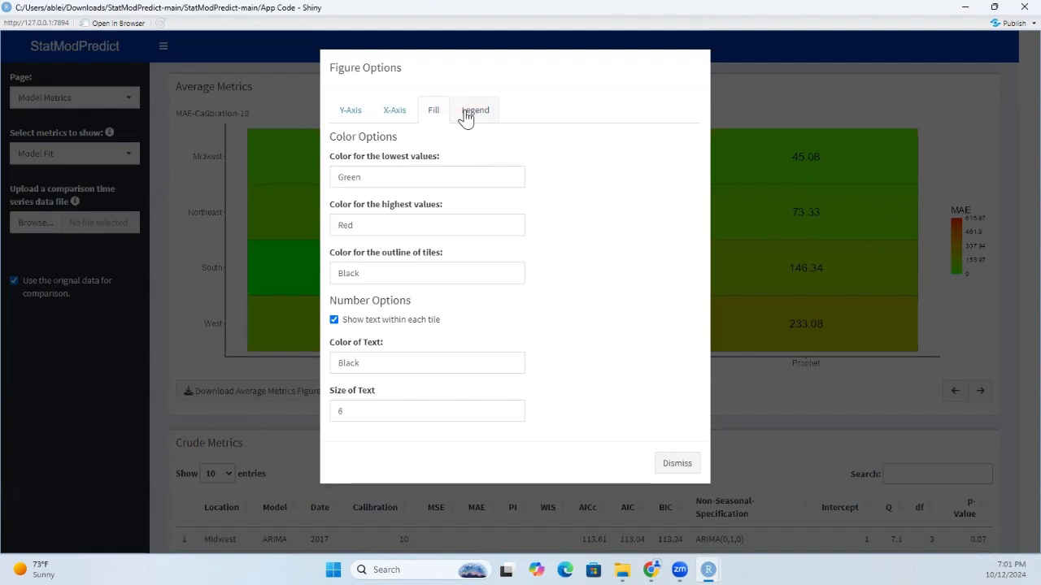
click(466, 116)
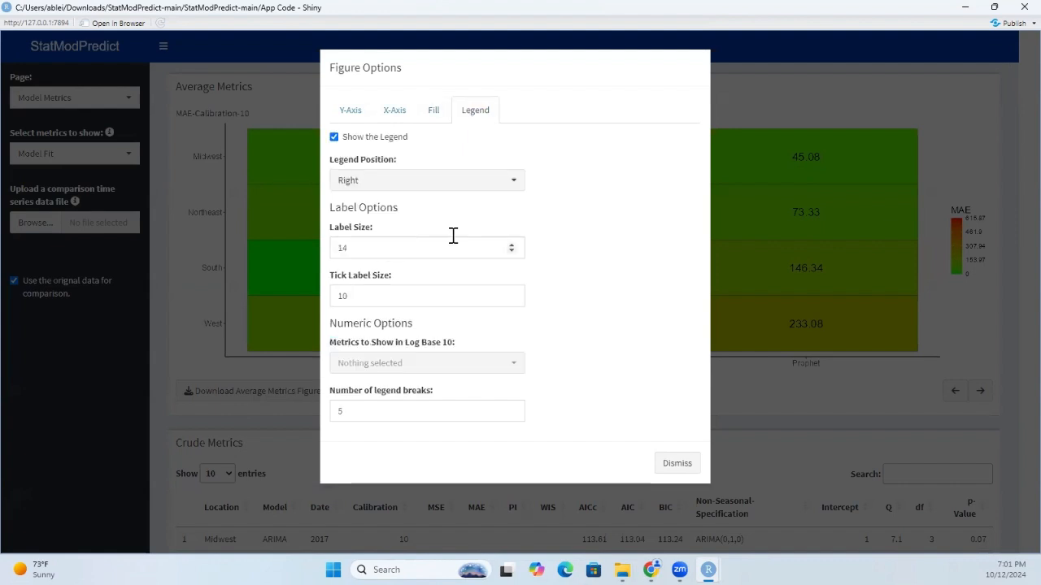
click(677, 462)
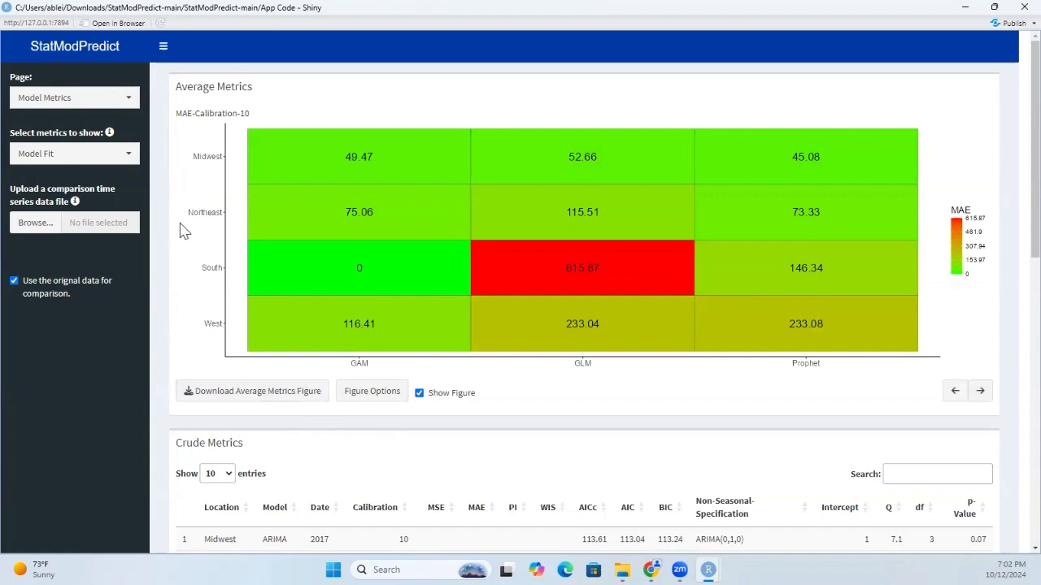
- Examine the Crude Metrics table and its model specification columns, then display the crude metrics as a figure
scroll(531, 301, down, 5)
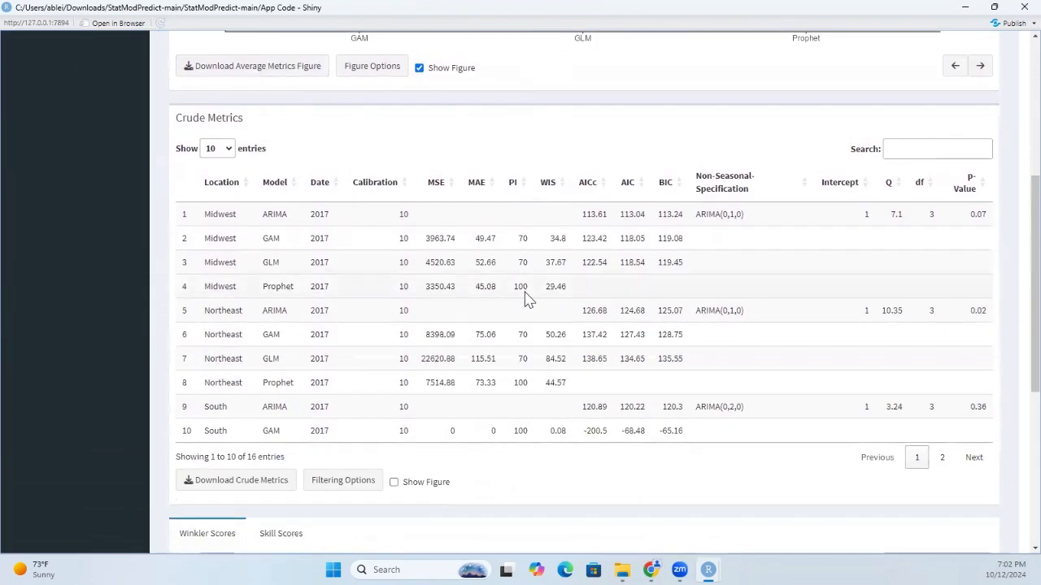
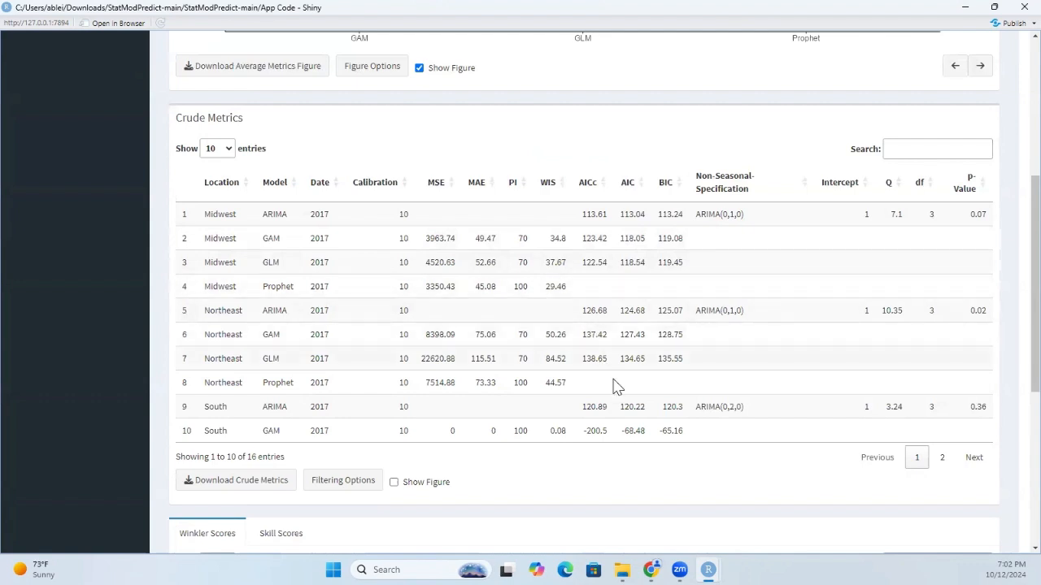
scroll(575, 382, down, 5)
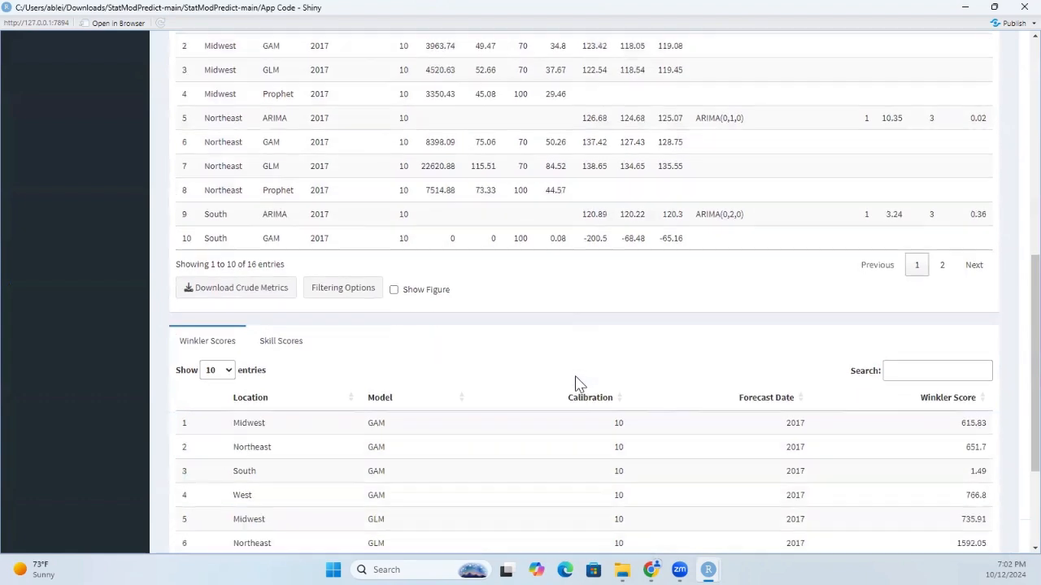
scroll(573, 379, up, 5)
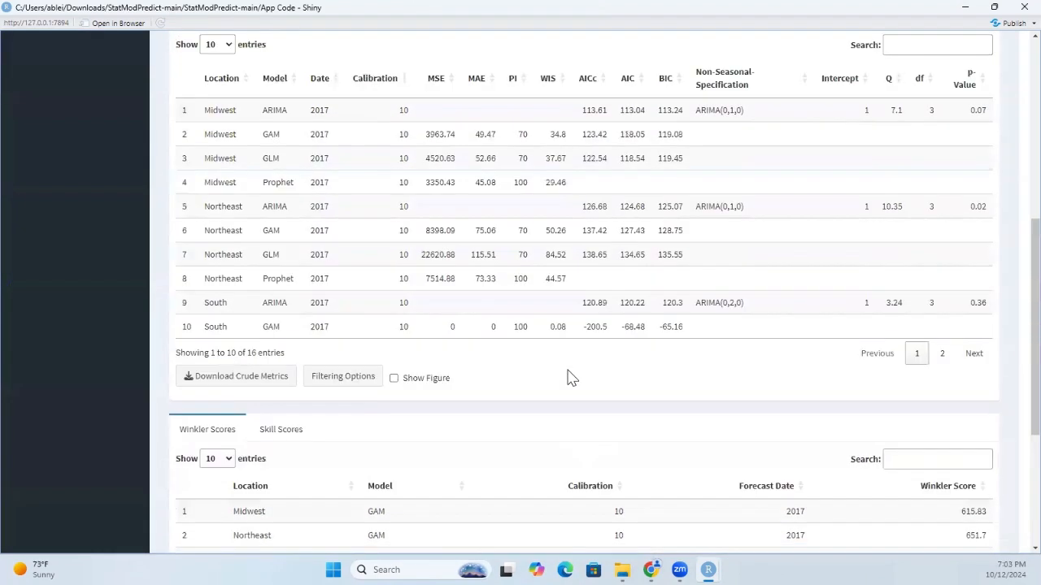
click(407, 512)
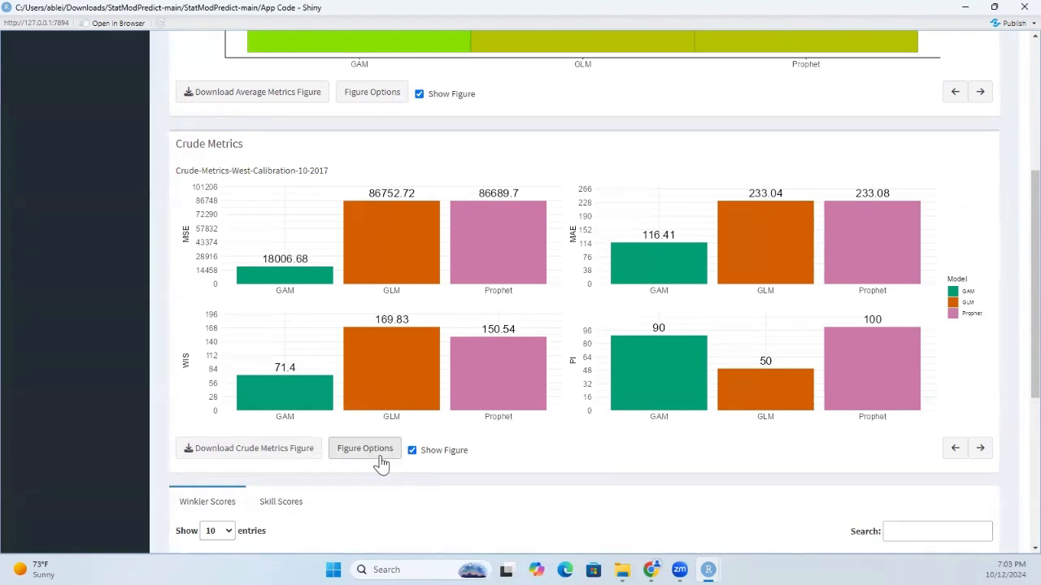
- Review the Winkler scores, then open the skill scores and base them on average metrics
scroll(410, 456, down, 1)
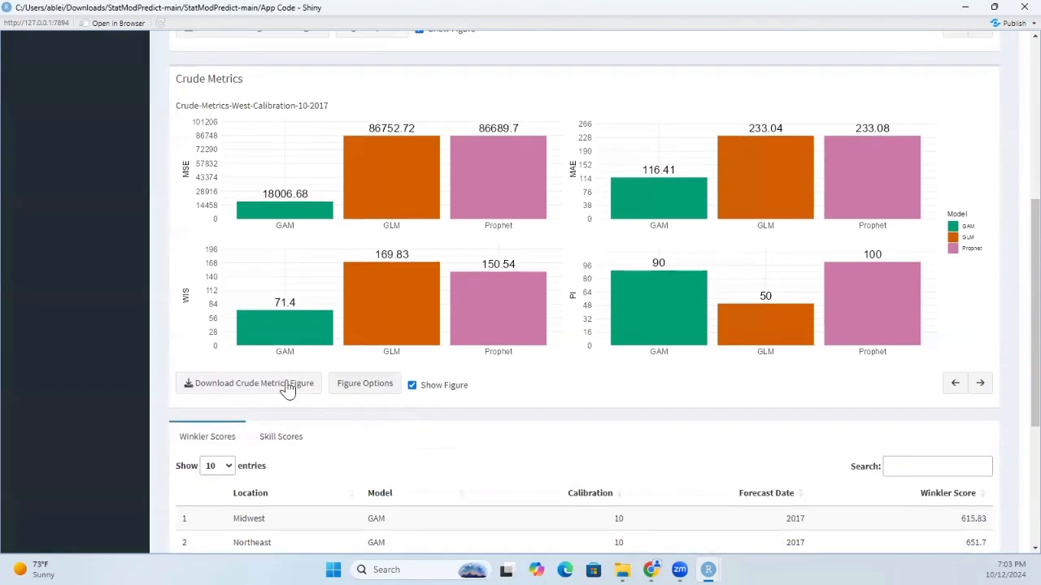
scroll(439, 421, down, 3)
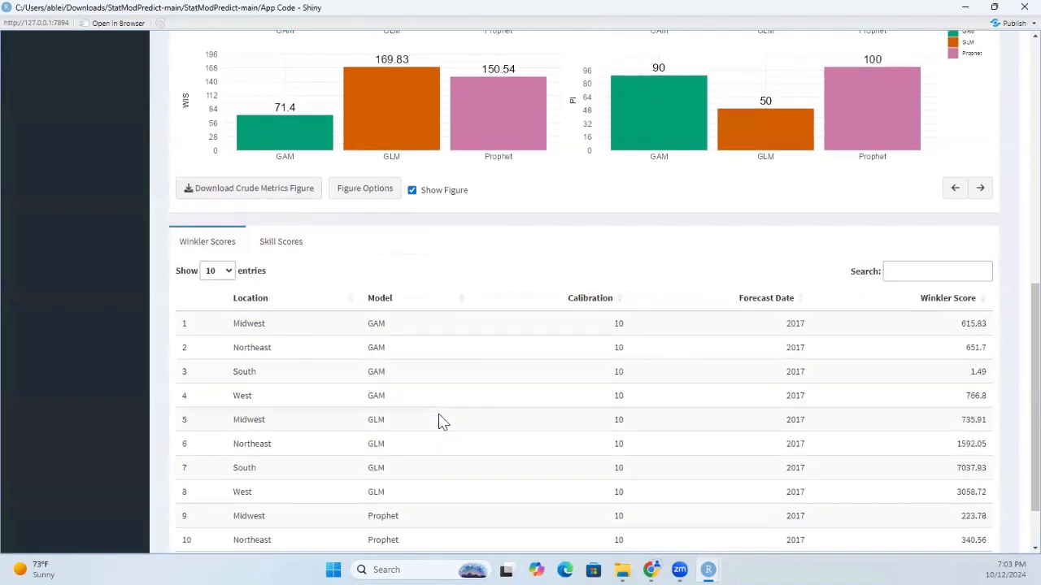
scroll(439, 422, down, 1)
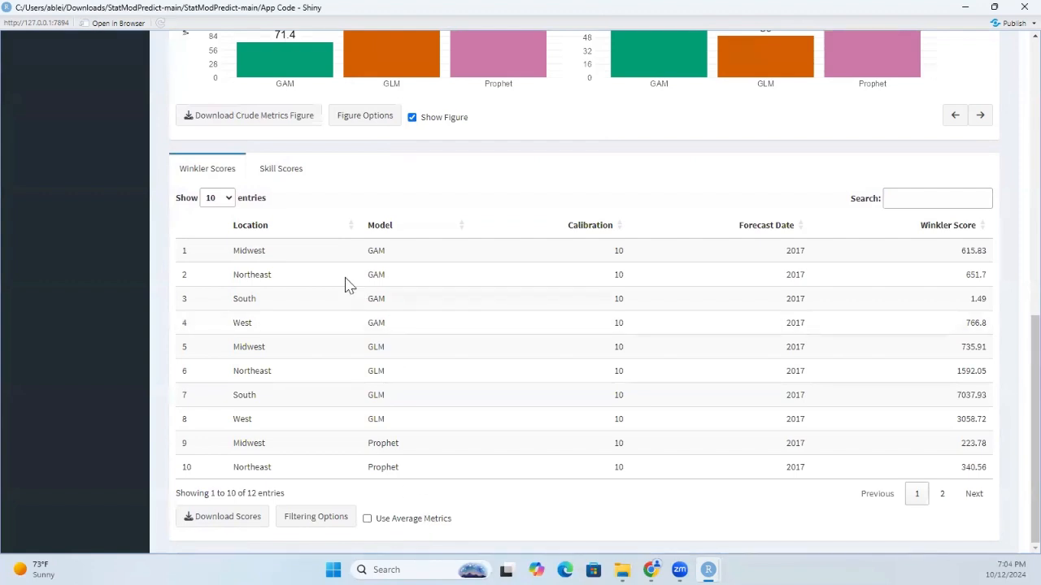
click(295, 176)
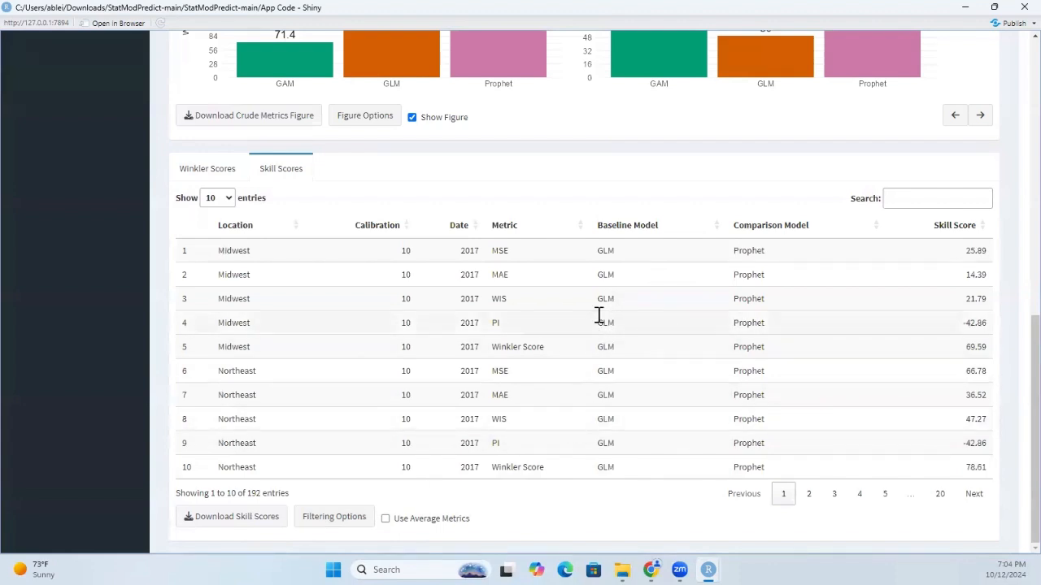
click(448, 527)
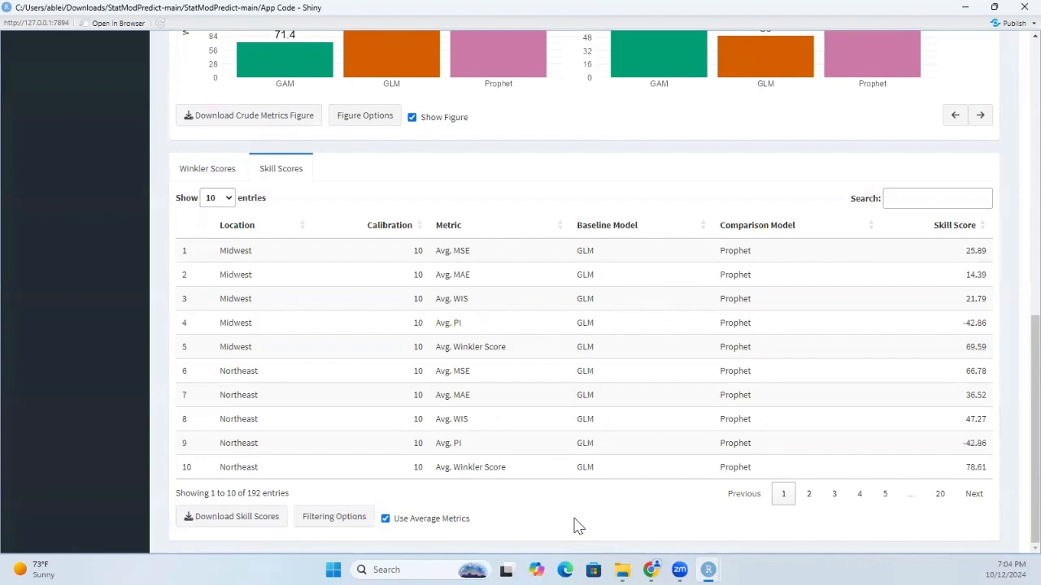
- Change the metrics shown from Model Fit to Forecasts
scroll(205, 356, up, 1)
scroll(205, 355, up, 6)
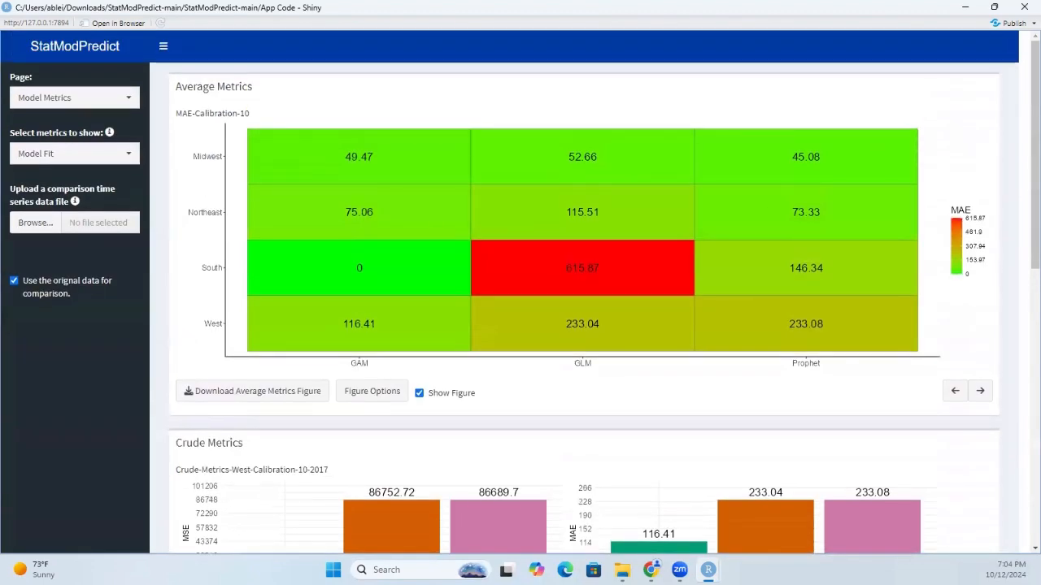
click(69, 153)
click(70, 201)
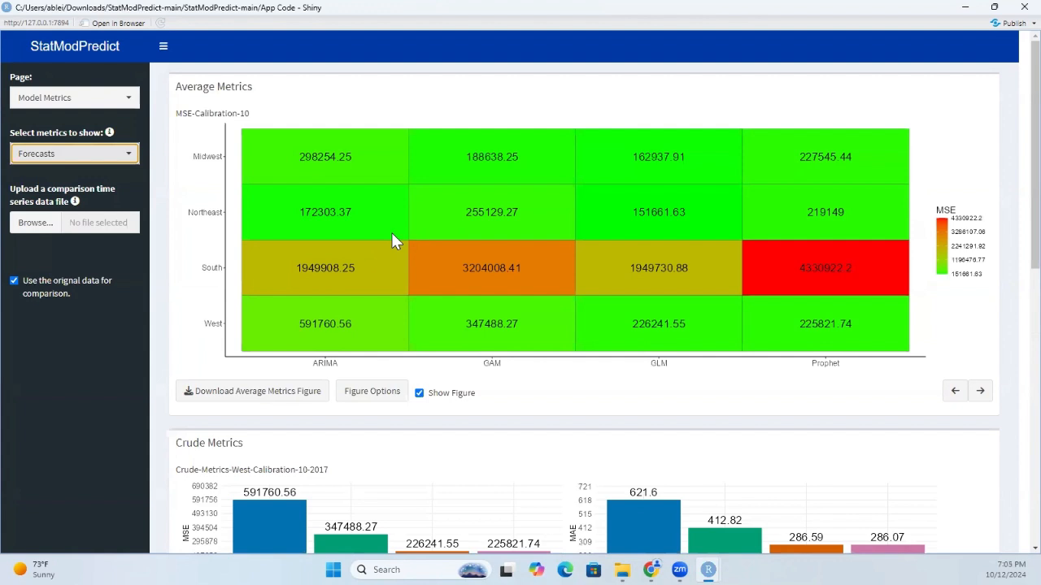
- Look through the forecast performance results: the crude metrics figure, the skill scores and the Winkler scores
scroll(364, 325, down, 3)
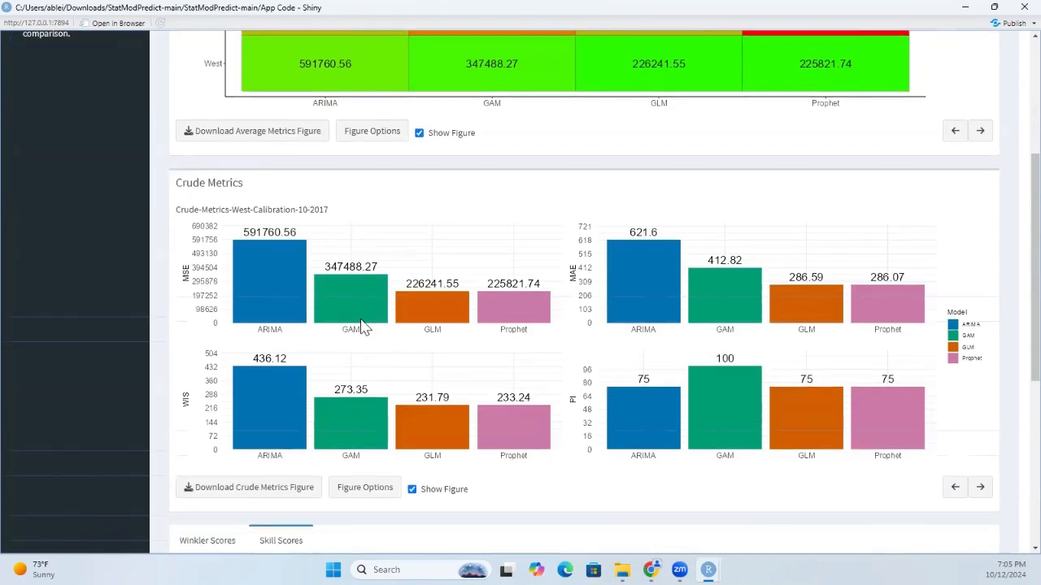
scroll(364, 326, down, 5)
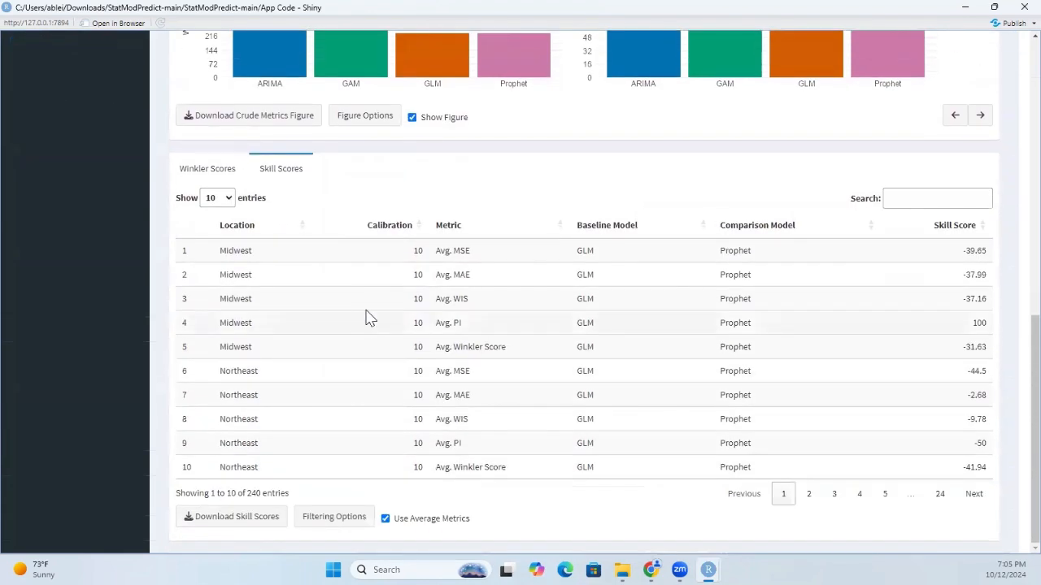
click(217, 174)
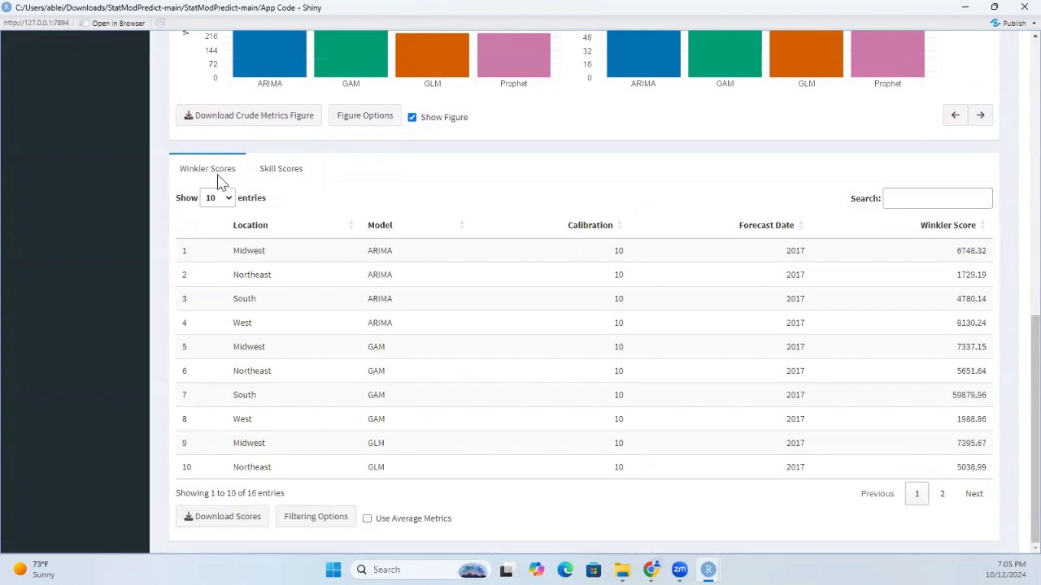
scroll(384, 415, up, 3)
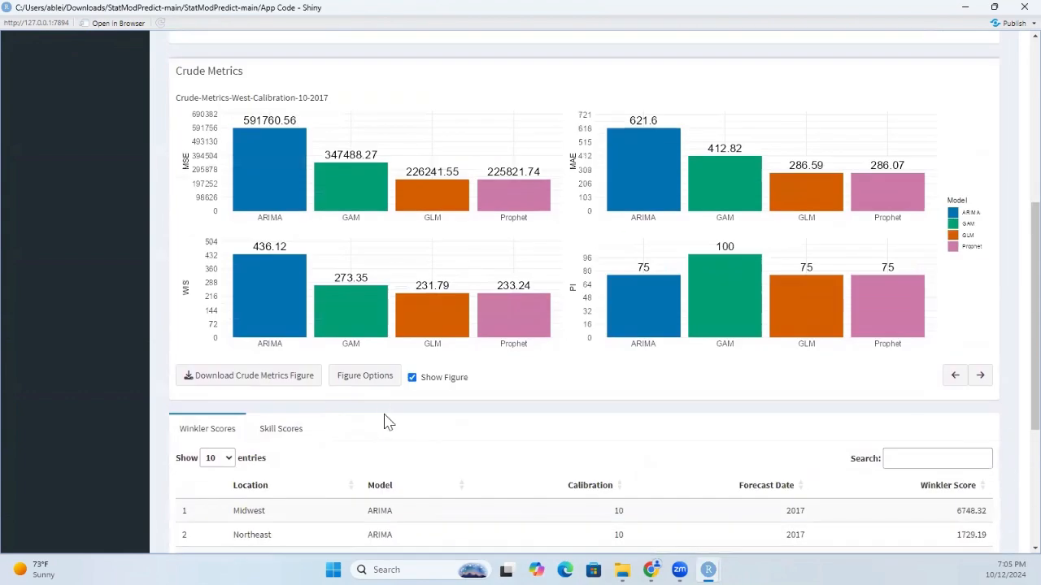
- Display the average forecast metrics as a table instead of a figure
scroll(385, 414, up, 3)
scroll(480, 241, up, 1)
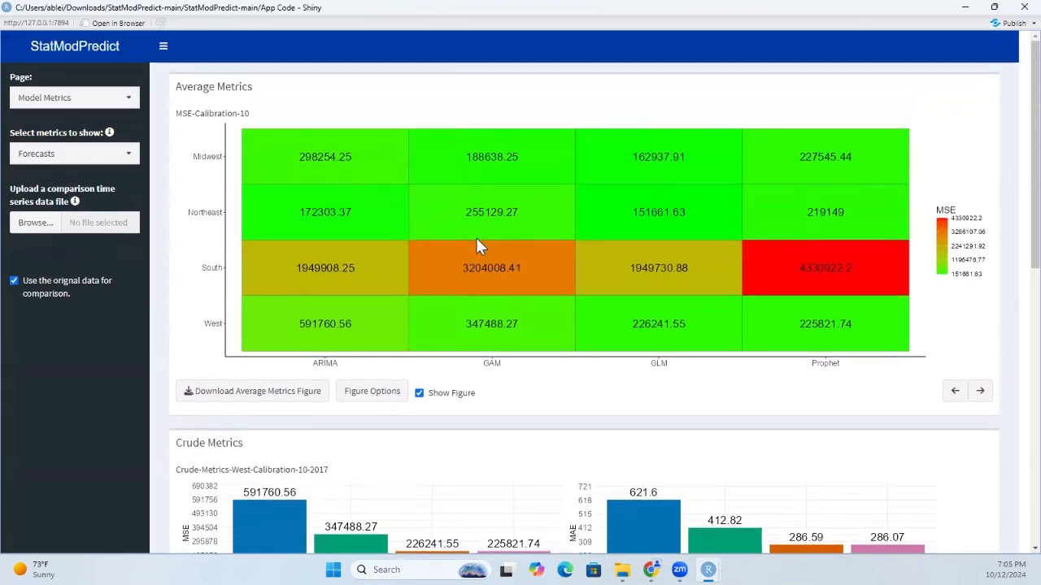
click(456, 393)
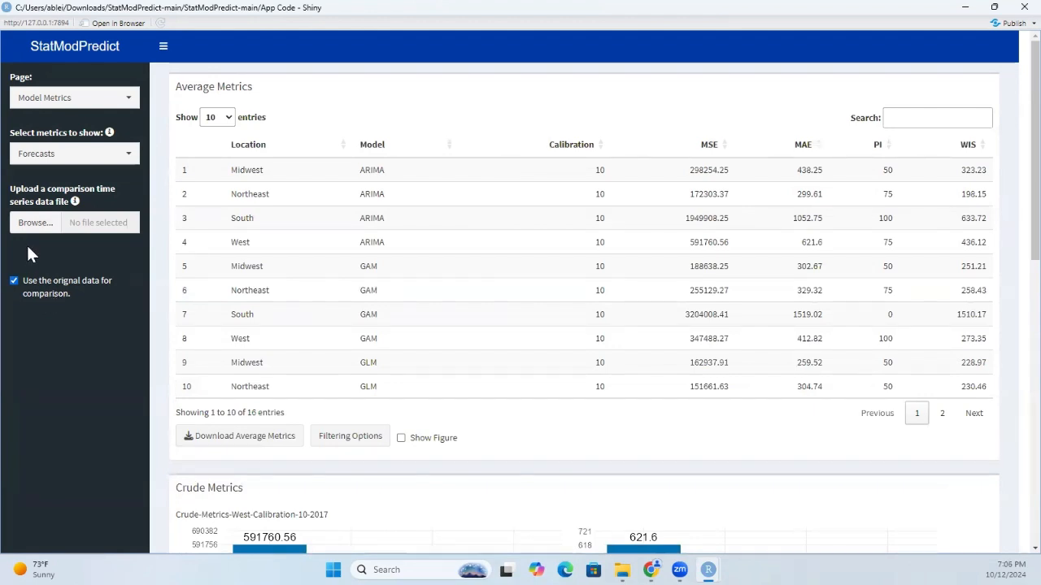
- Switch to the Model Comparison page and dismiss its instructions
click(79, 112)
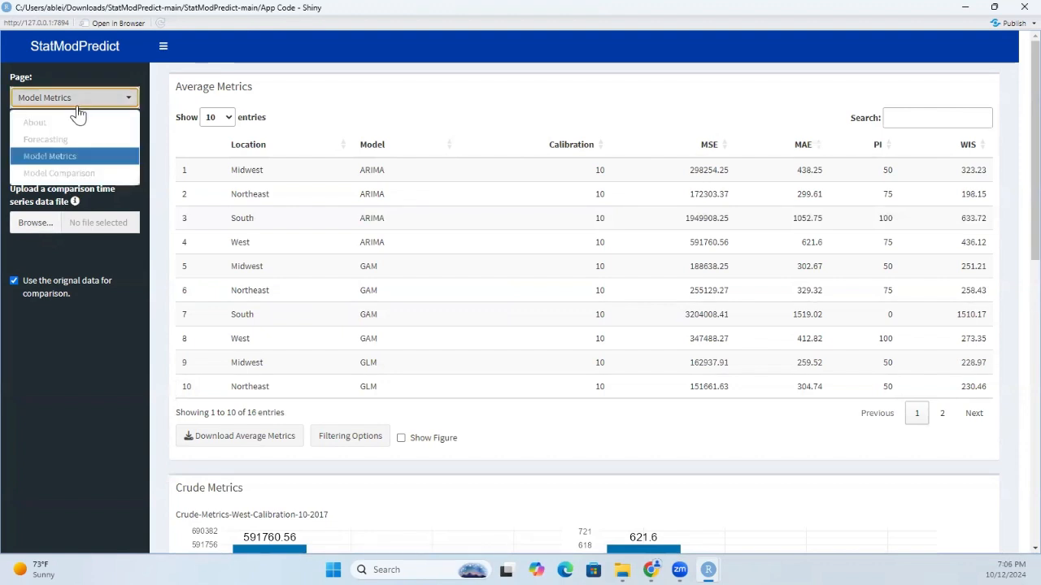
click(54, 174)
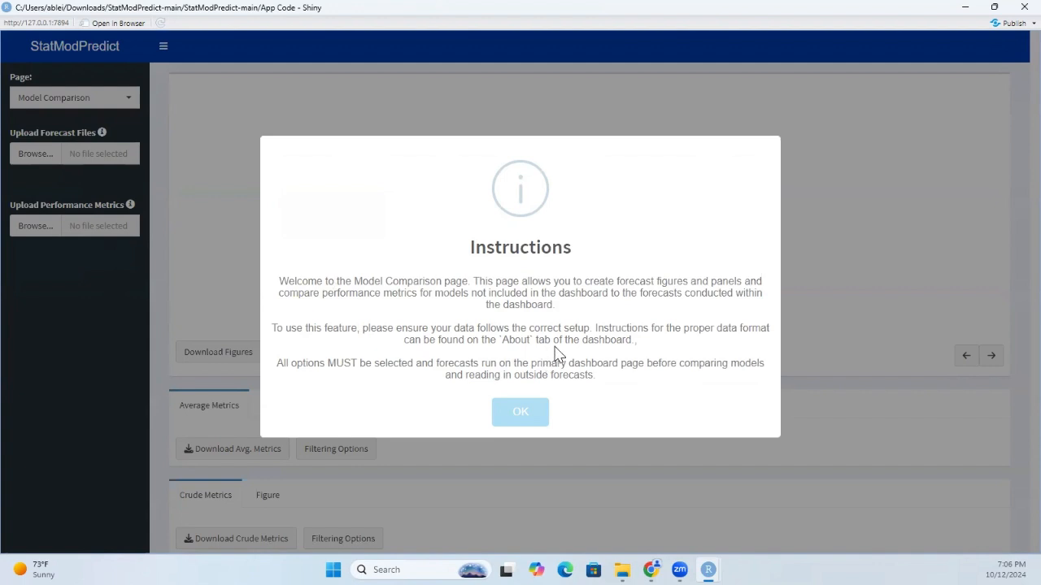
click(533, 416)
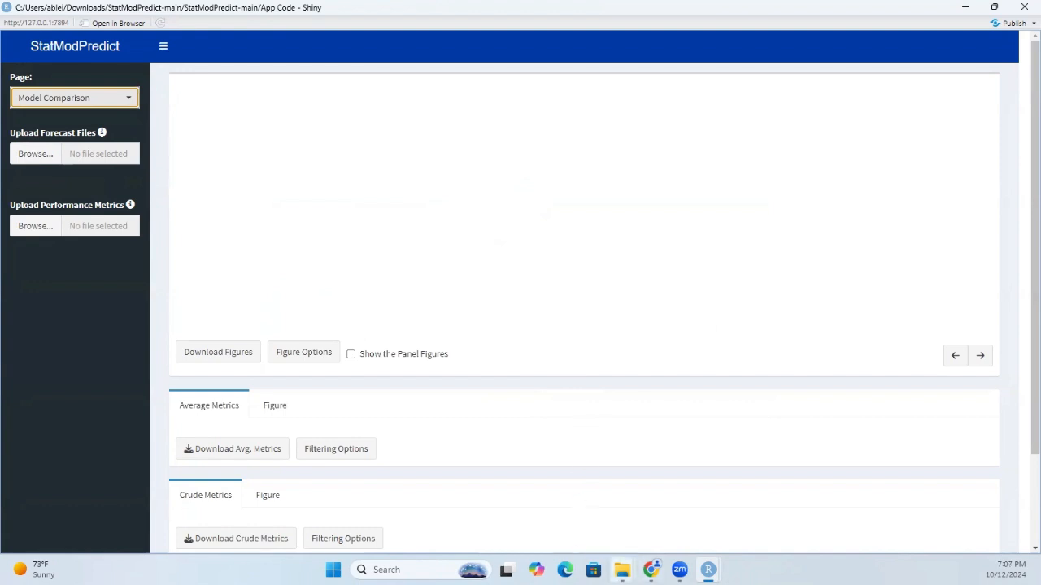
- In File Explorer, go to the StatModPredict-main Tutorial folder and open the NSE-Ensemble(UW)-horizon-4-calibration-10-Midwest-2017 file in Excel
mouse_move(622, 569)
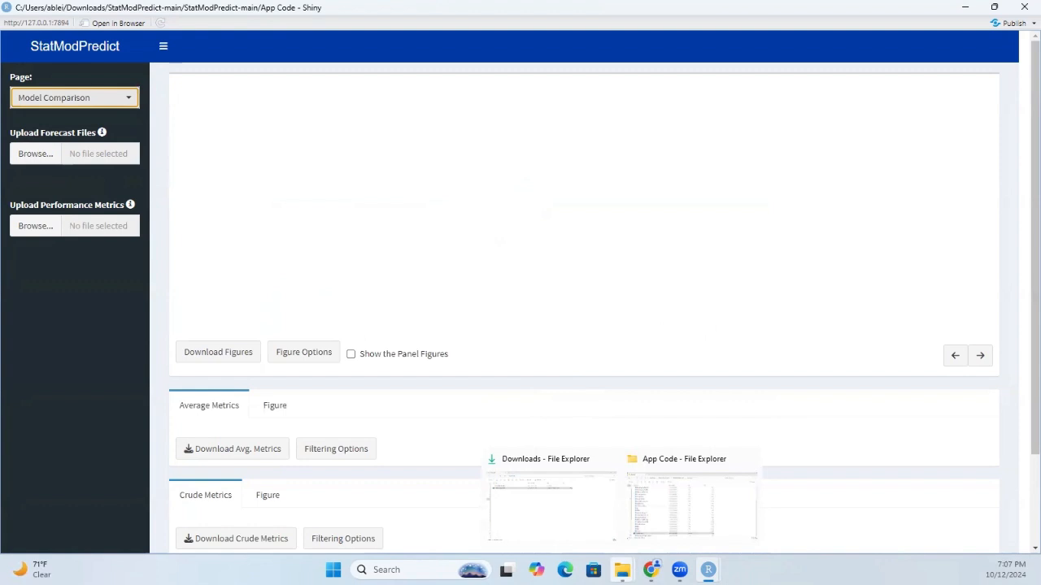
click(695, 504)
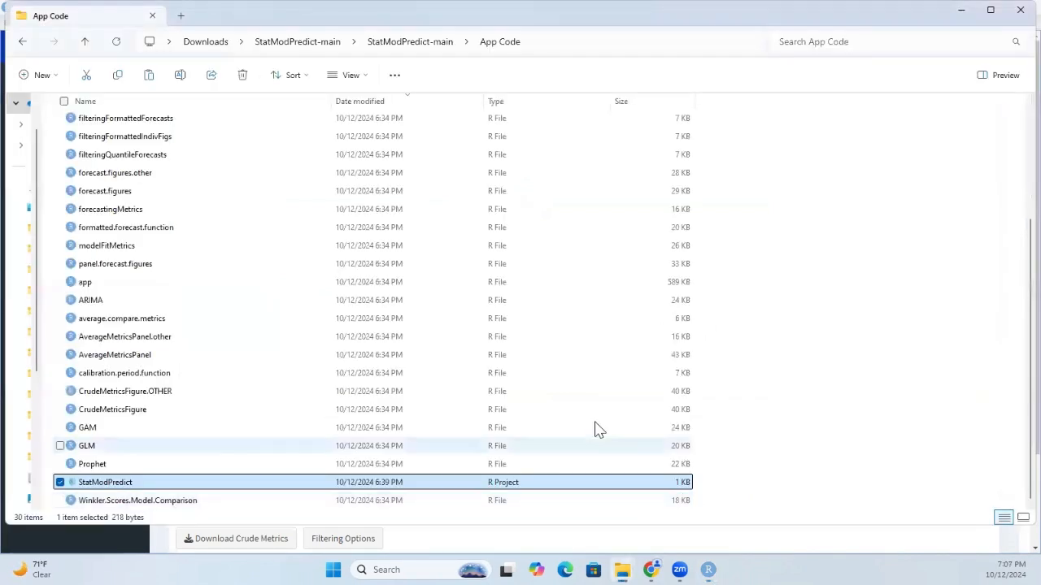
click(990, 9)
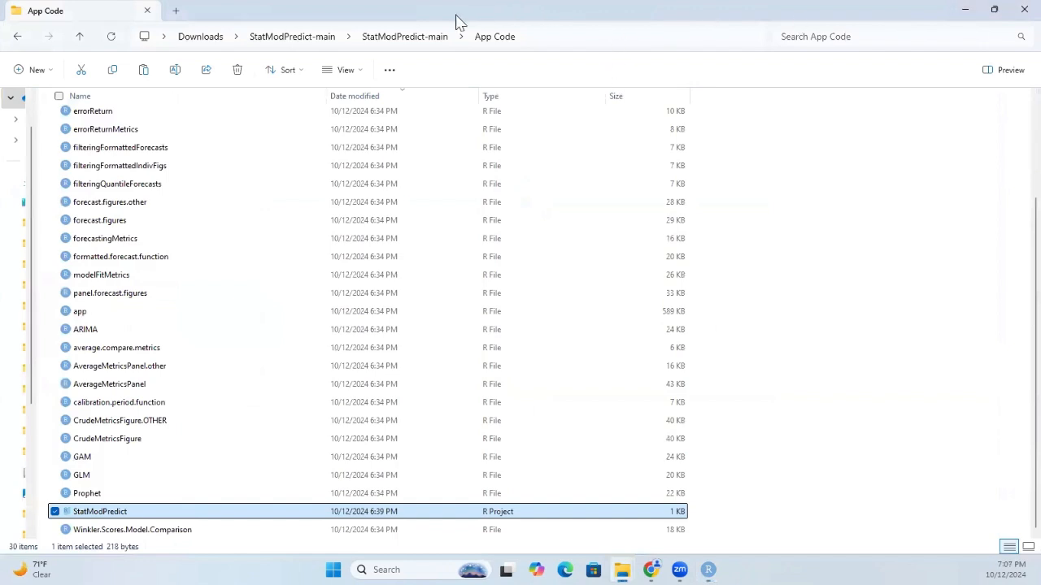
click(423, 42)
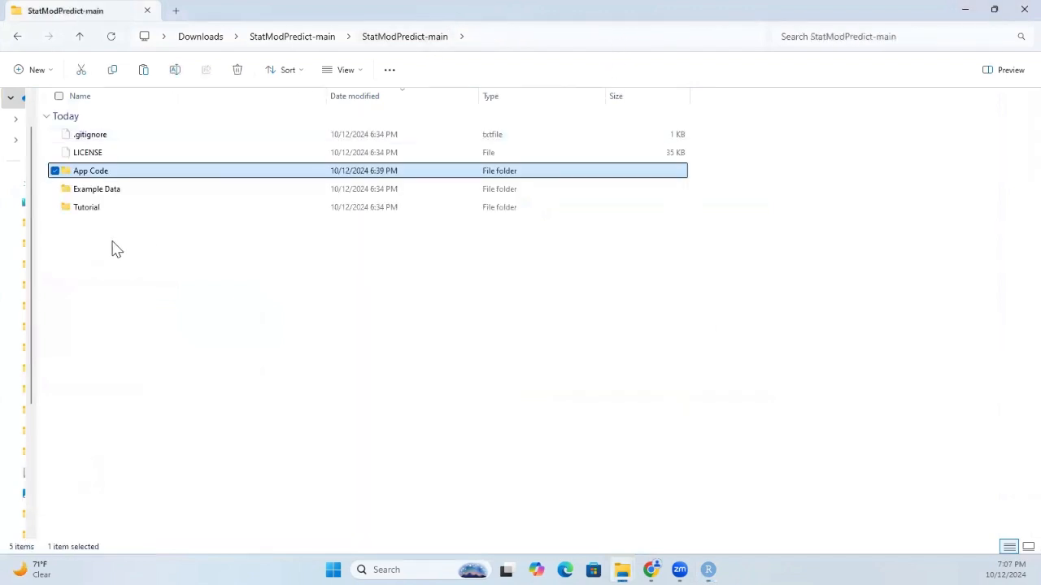
double_click(114, 210)
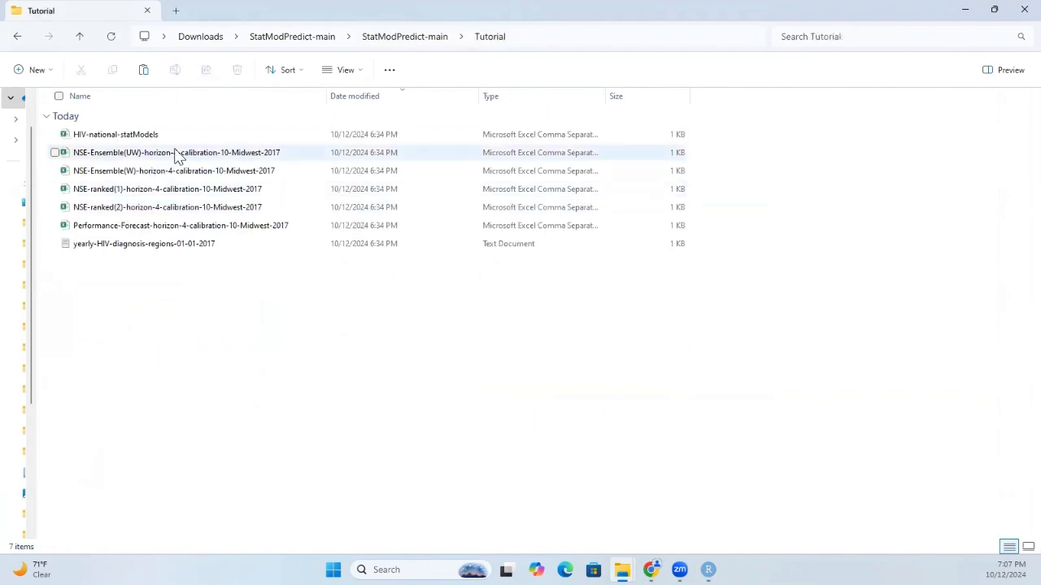
click(173, 160)
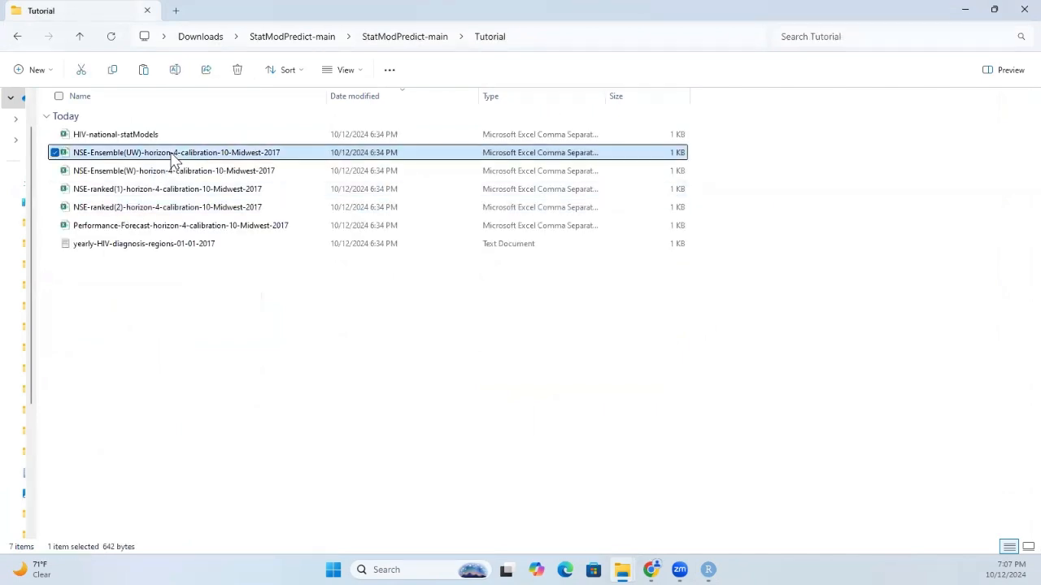
double_click(116, 160)
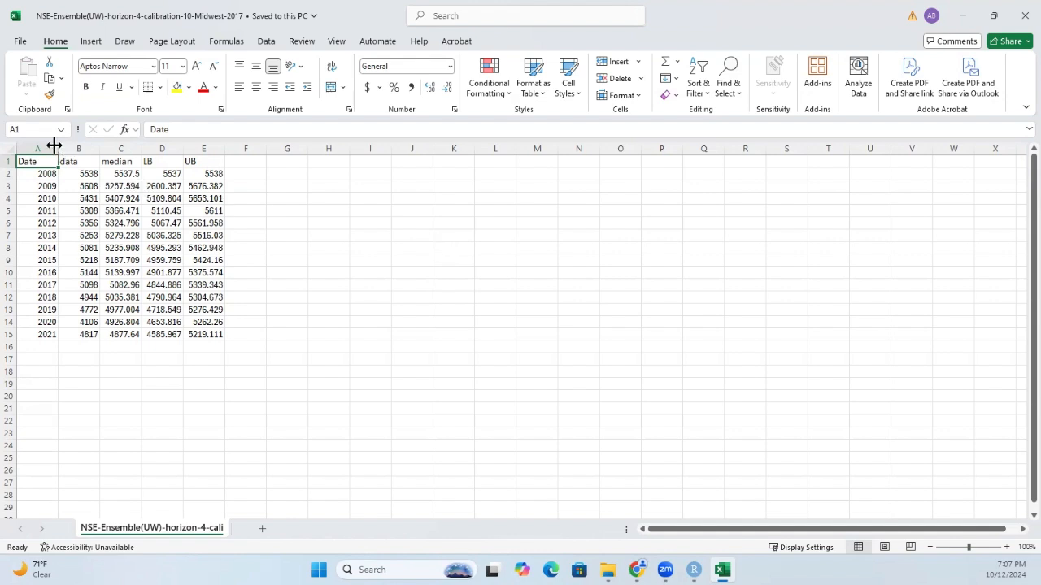
- Examine the forecast file's layout: the header row and the Date, data, median, LB and UB columns
click(30, 140)
click(79, 143)
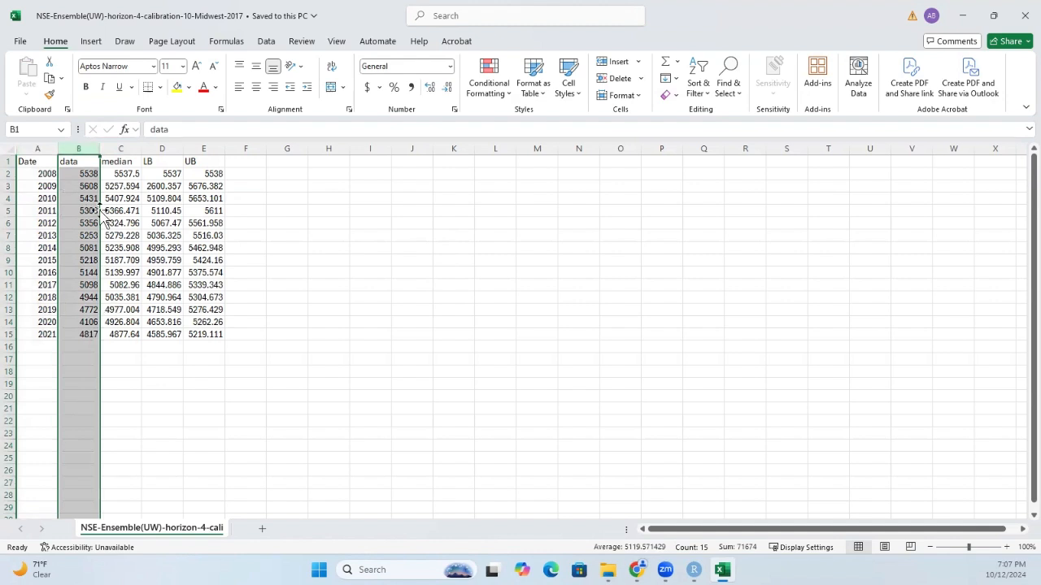
click(114, 149)
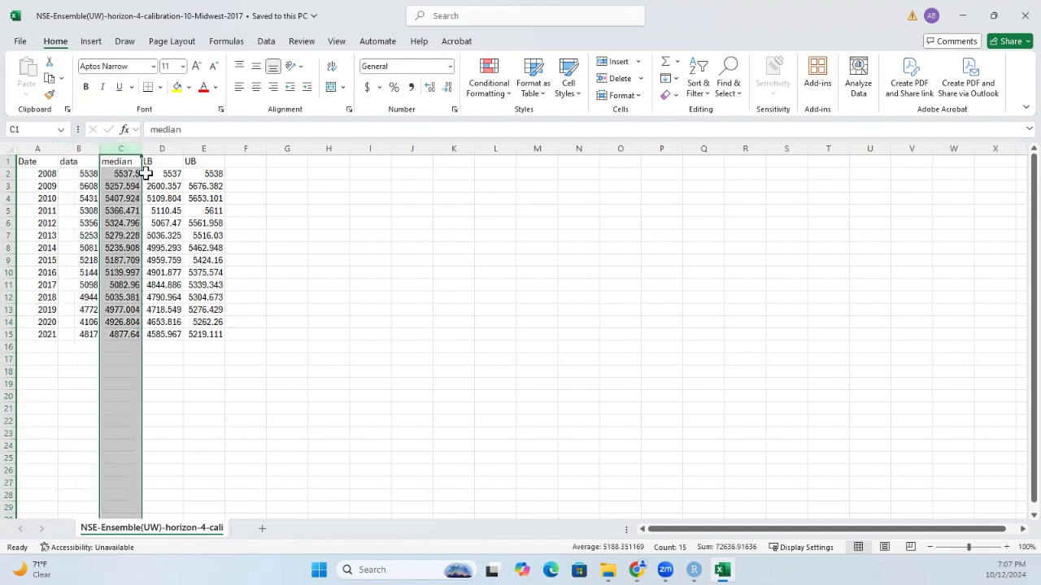
click(153, 149)
click(200, 148)
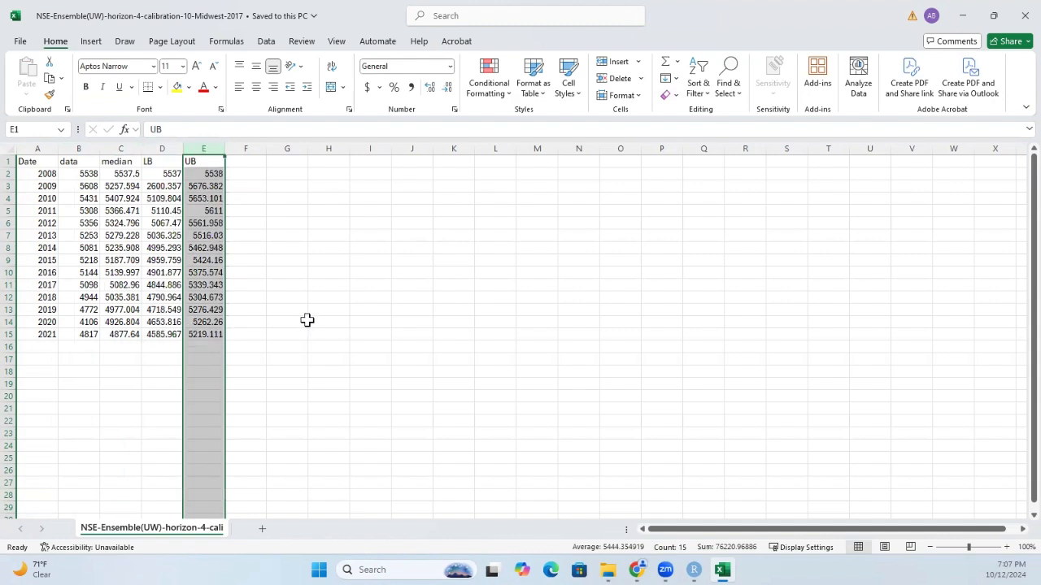
click(301, 286)
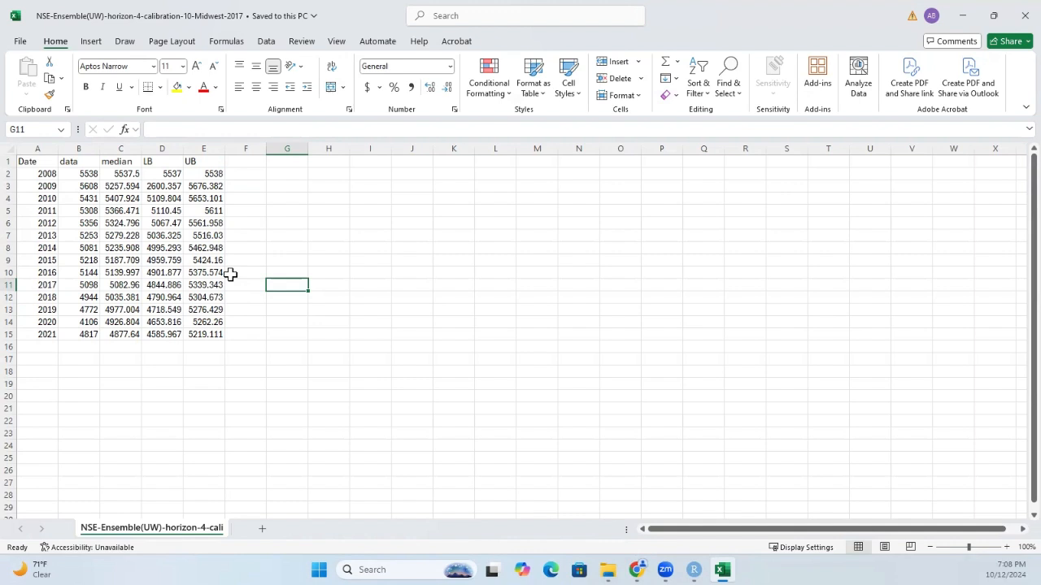
click(169, 235)
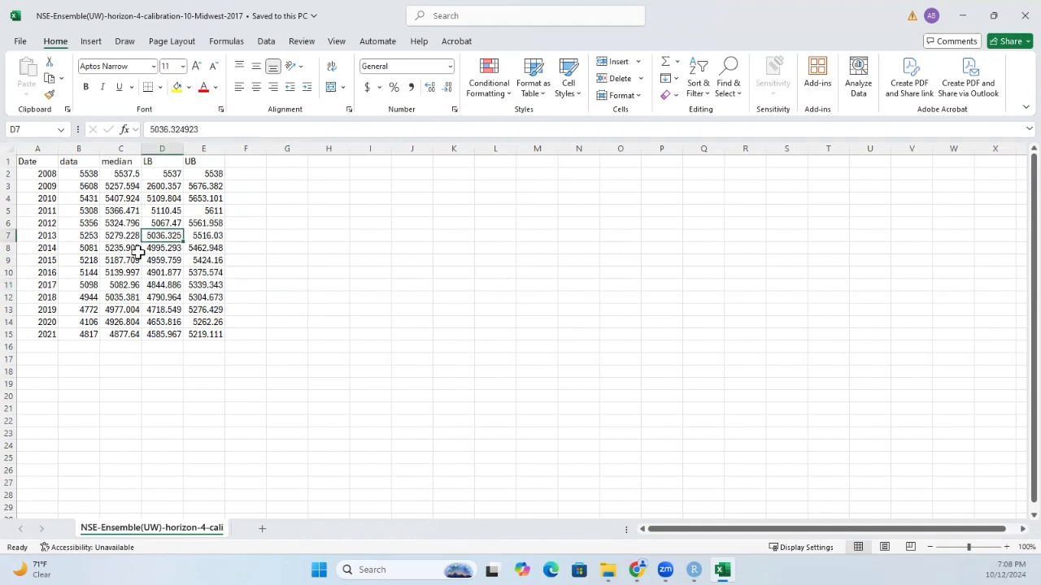
click(11, 161)
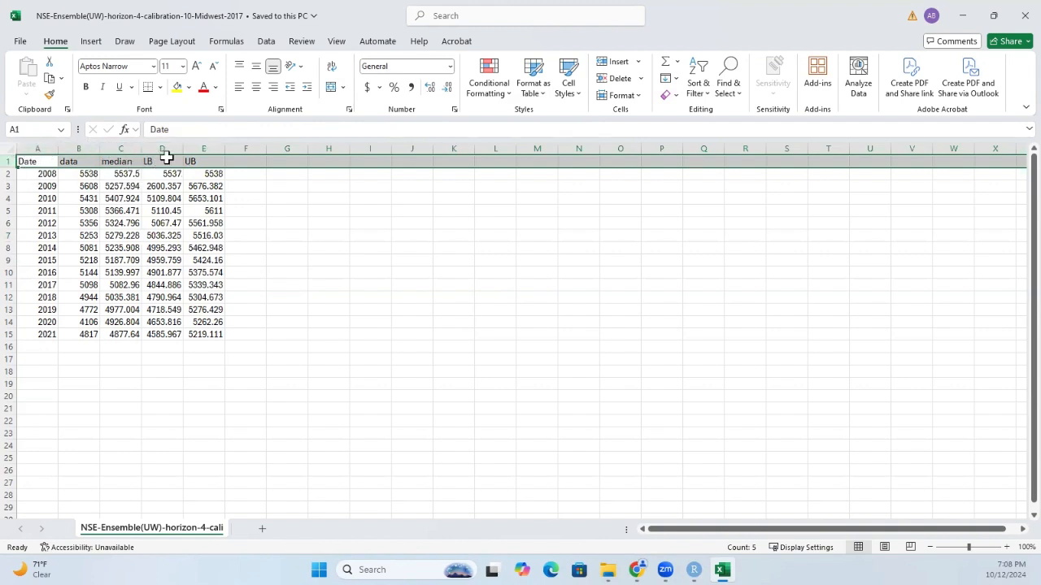
click(130, 186)
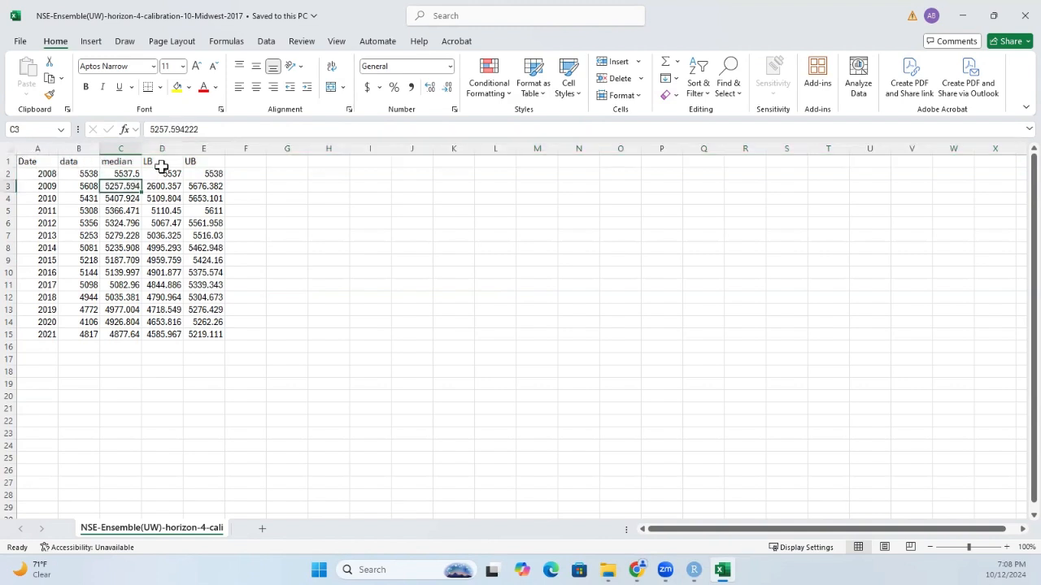
click(41, 148)
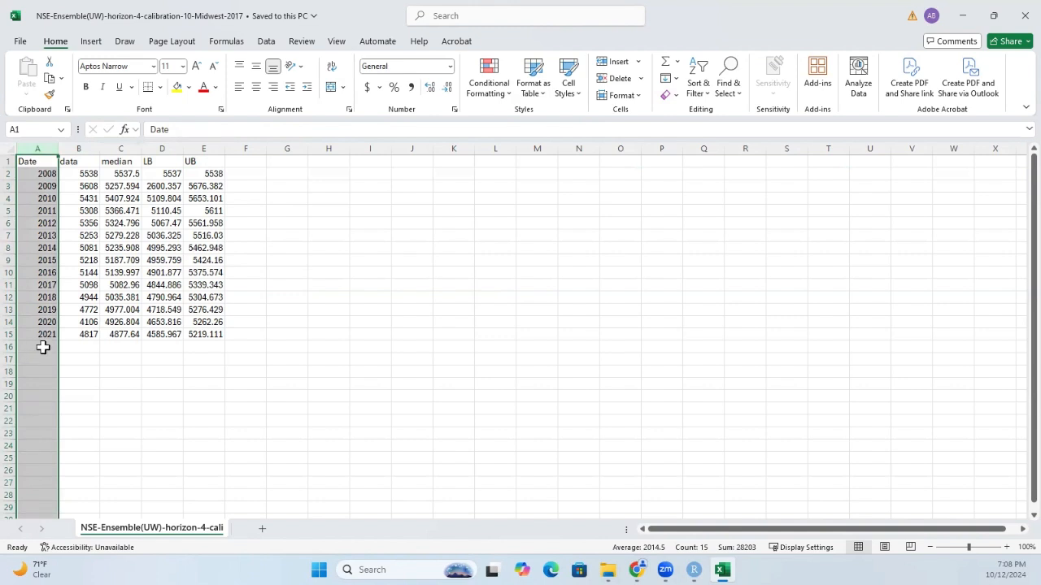
- Write the date format YYYY-MM-DD in cell H7 as an illustration, and clear the cell again
click(330, 235)
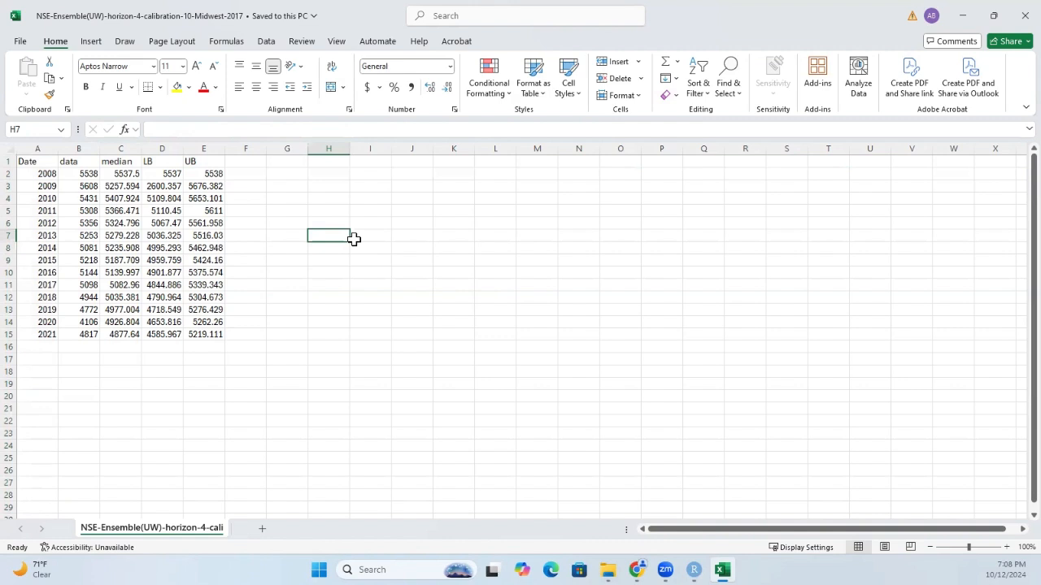
text(YYYY)
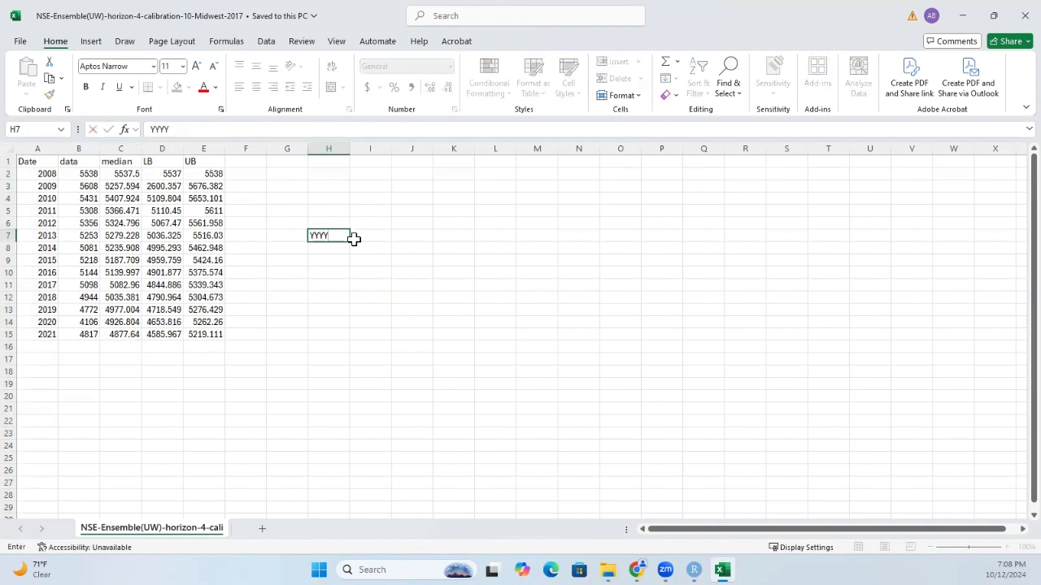
text(-MM-DD)
click(302, 286)
click(335, 236)
key(BackSpace)
click(353, 287)
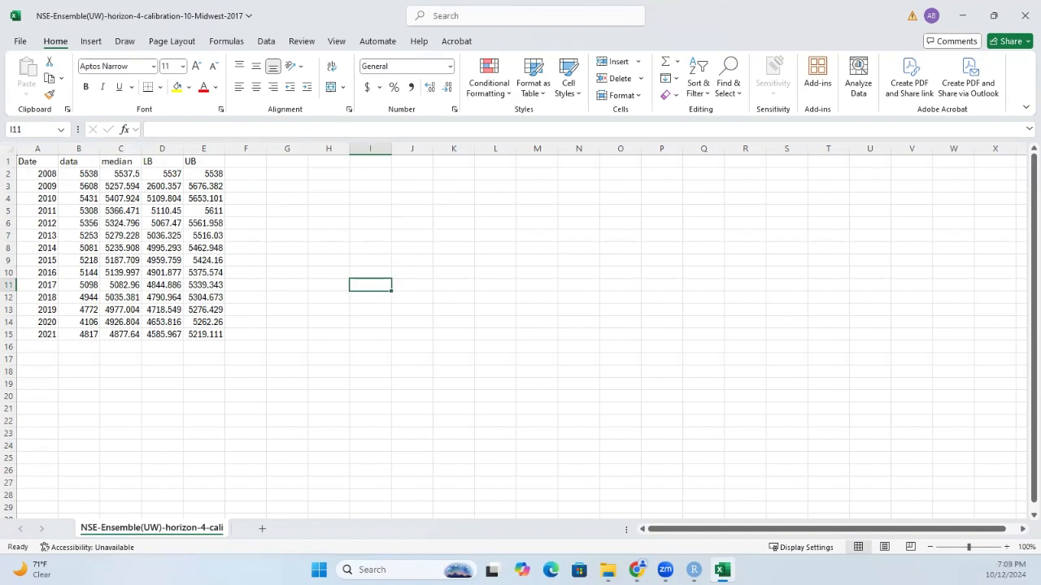
- Return to the Tutorial folder in File Explorer and examine the naming pattern of the NSE-Ensemble(UW) forecast file
mouse_move(608, 572)
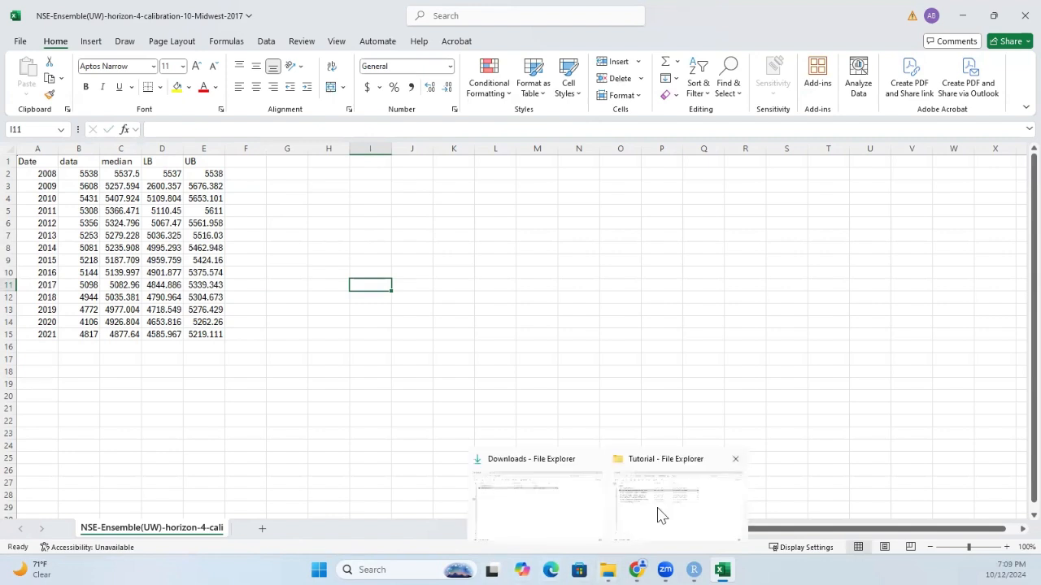
click(655, 512)
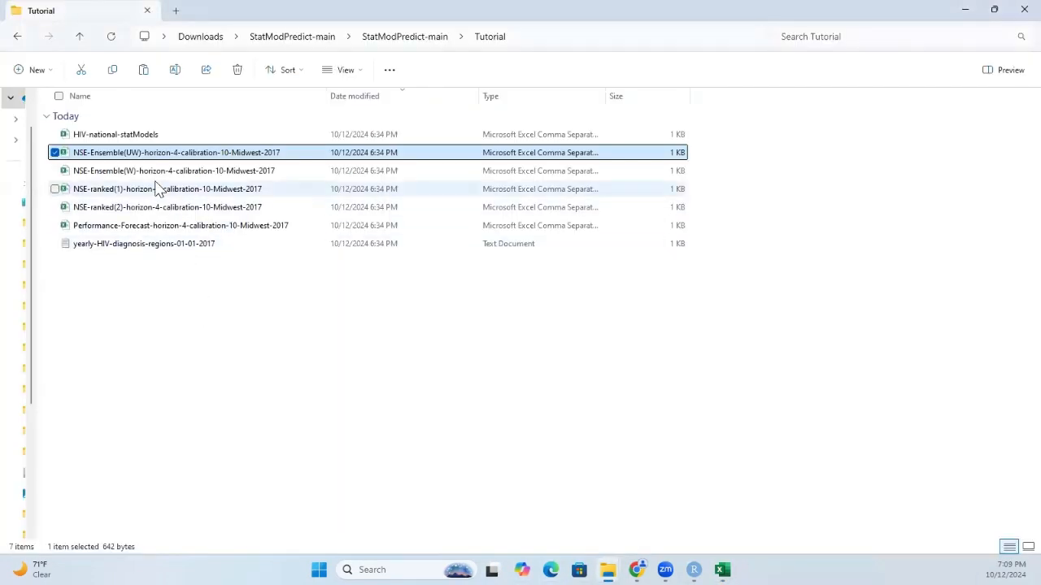
click(93, 156)
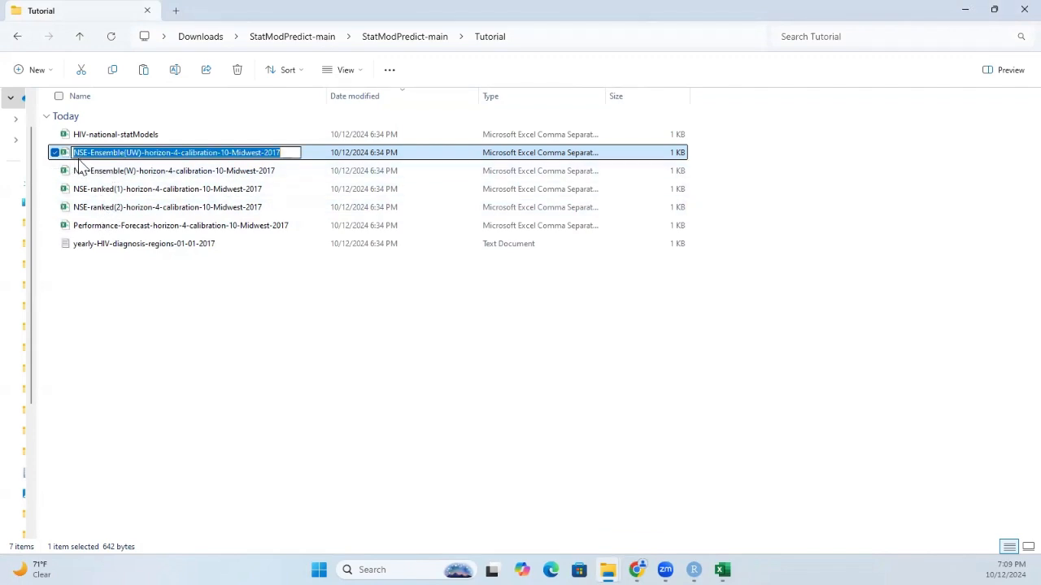
click(118, 264)
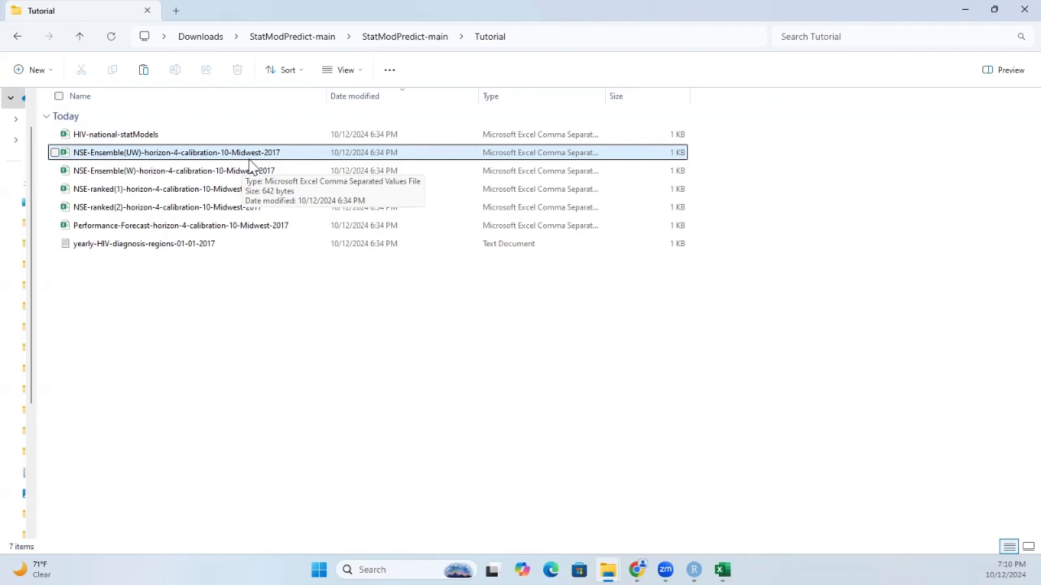
- Try the MM-DD-YYYY date format in place of 2017 in the NSE-Ensemble(UW) file name, and restore the original name
click(289, 155)
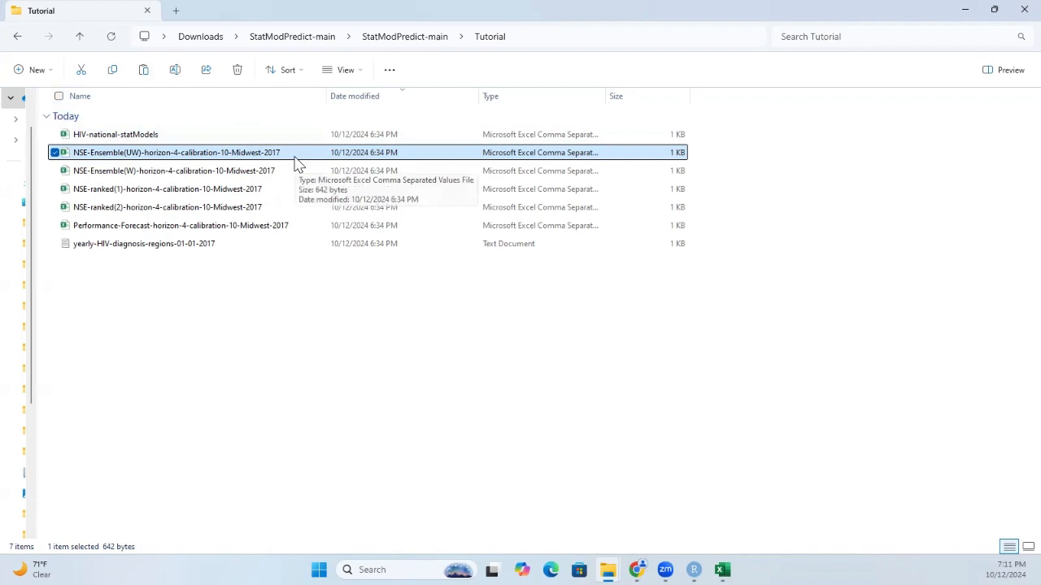
click(174, 70)
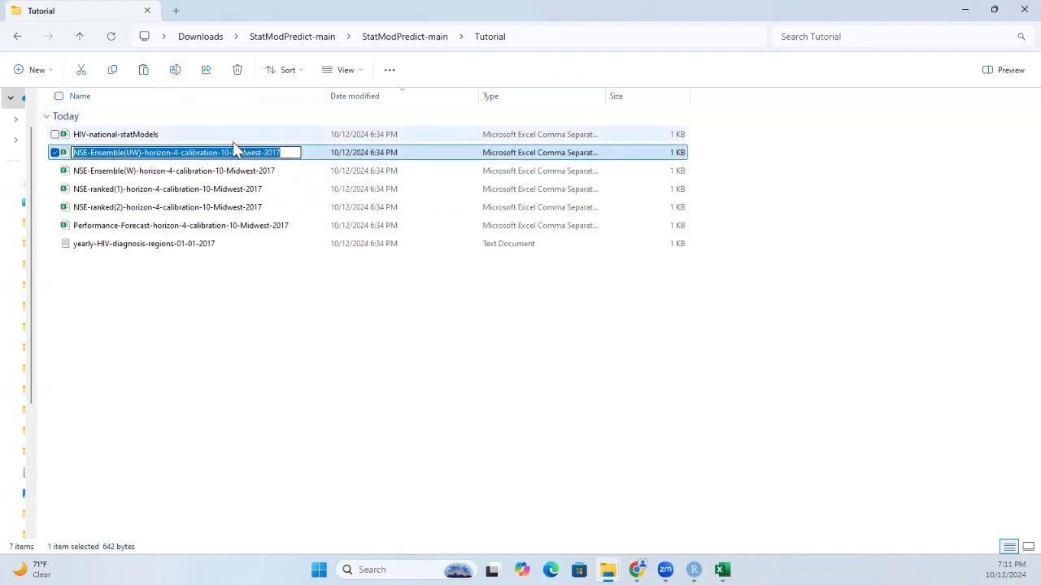
drag(263, 153, 305, 152)
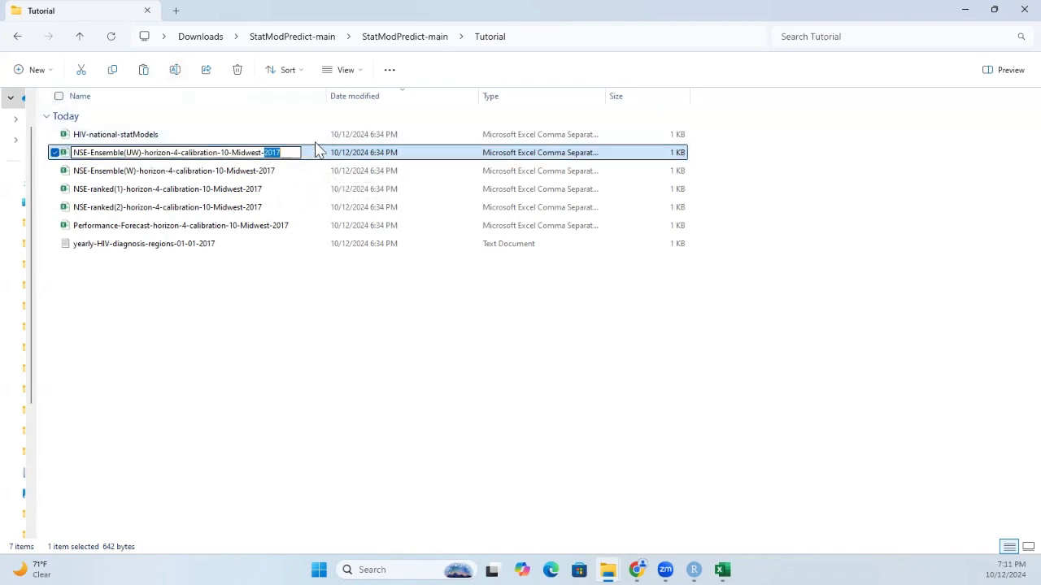
text(MM-DD-YYYY)
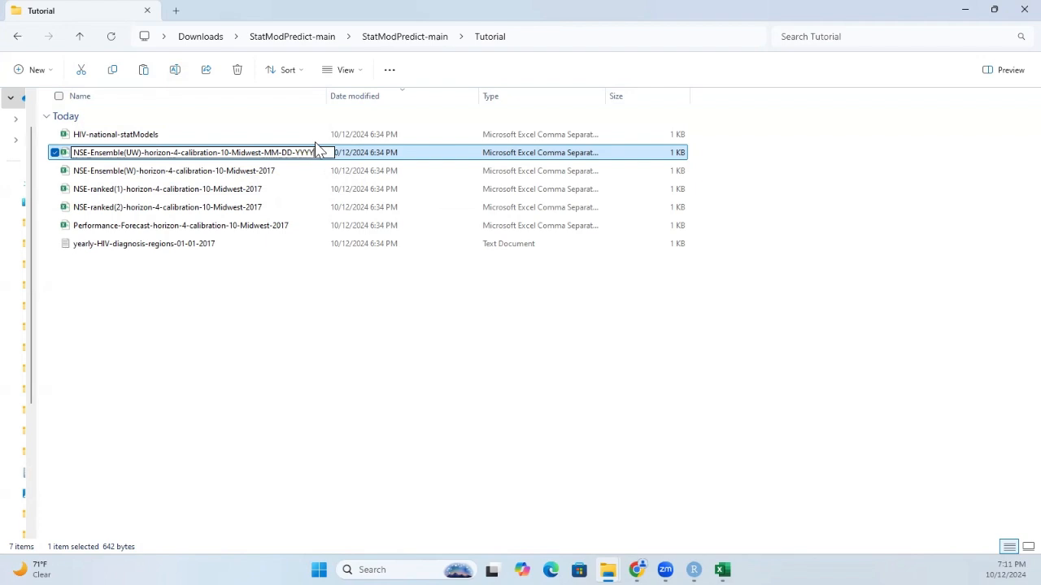
drag(318, 152, 260, 153)
key(BackSpace)
text(-2017)
click(315, 354)
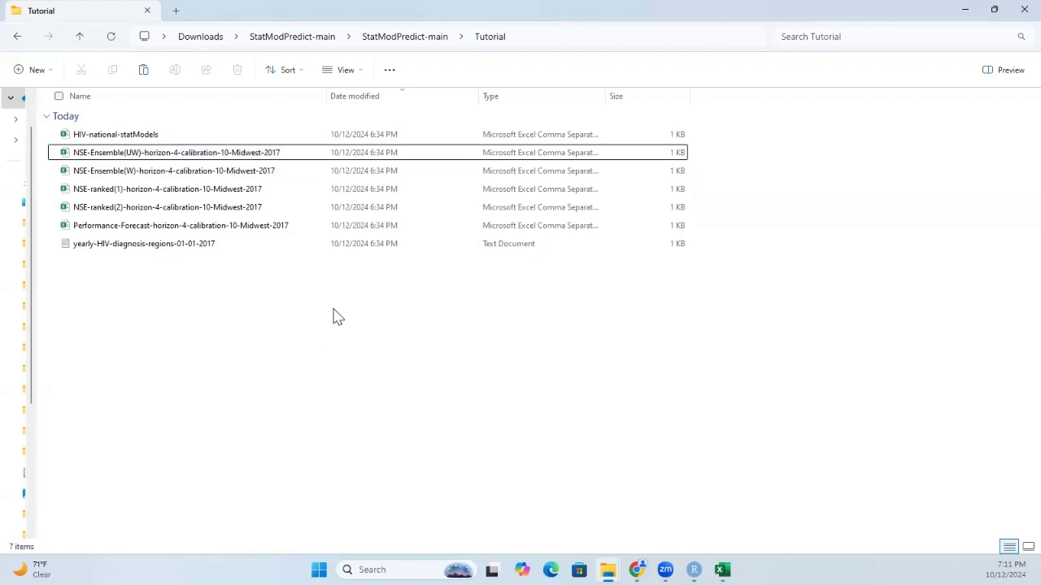
- Switch to StatModPredict, upload the four NSE Midwest 2017 forecast files for model comparison, and page through to the NSE-ranked(2) figure
click(275, 211)
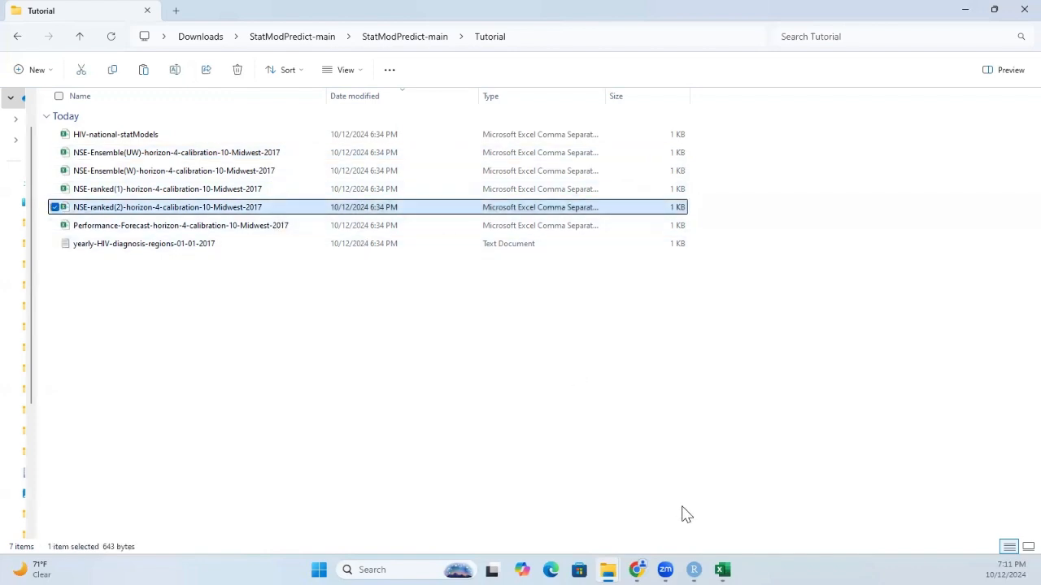
mouse_move(694, 570)
click(764, 496)
click(24, 154)
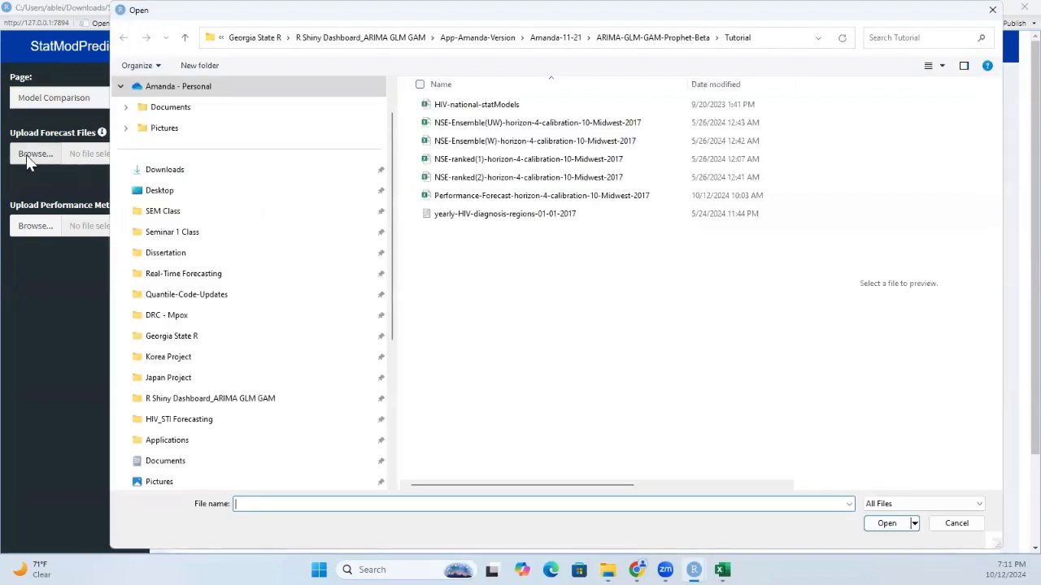
click(414, 122)
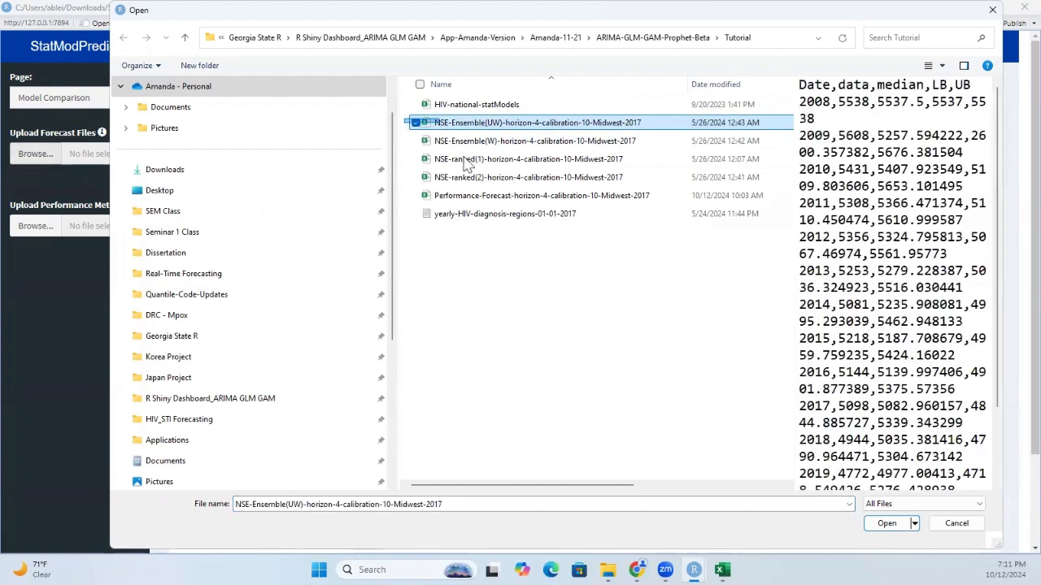
shift+click(468, 178)
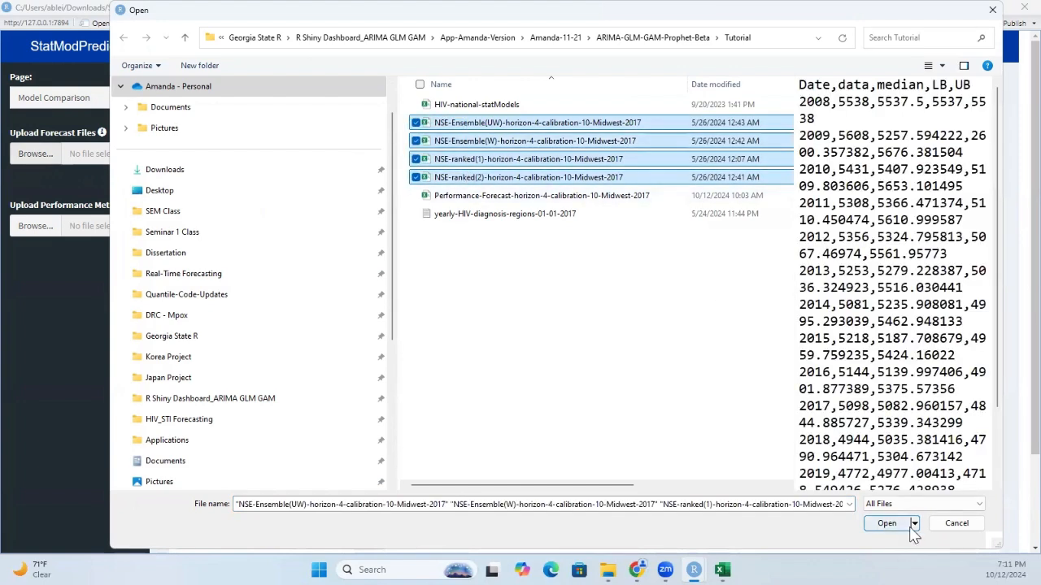
click(908, 524)
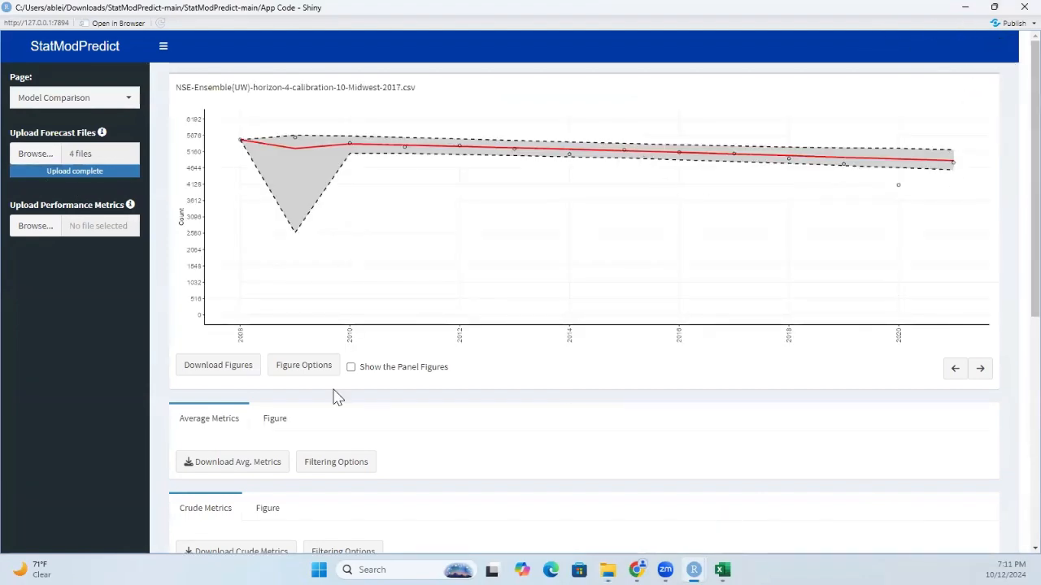
click(980, 371)
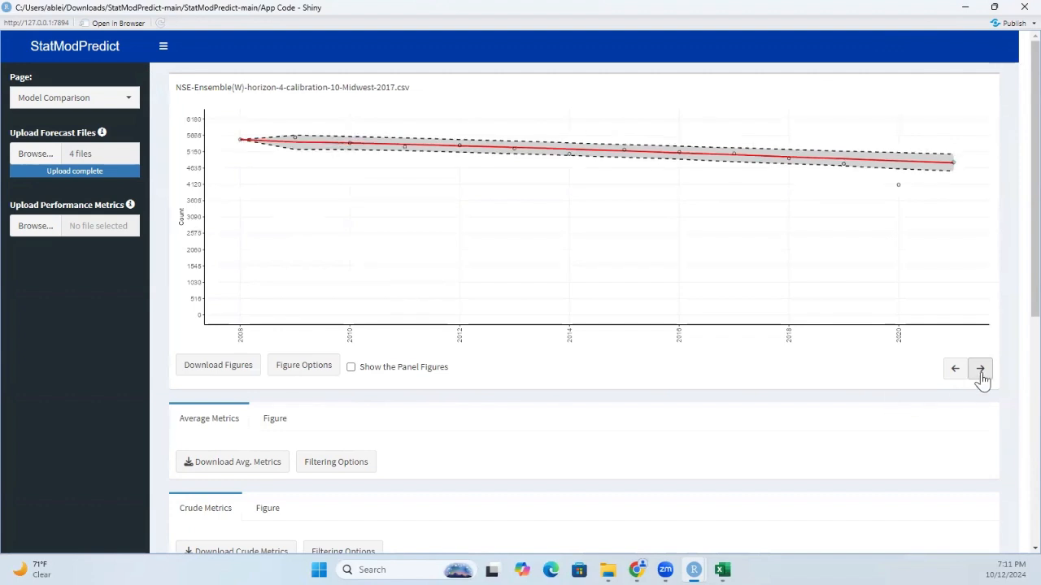
click(980, 370)
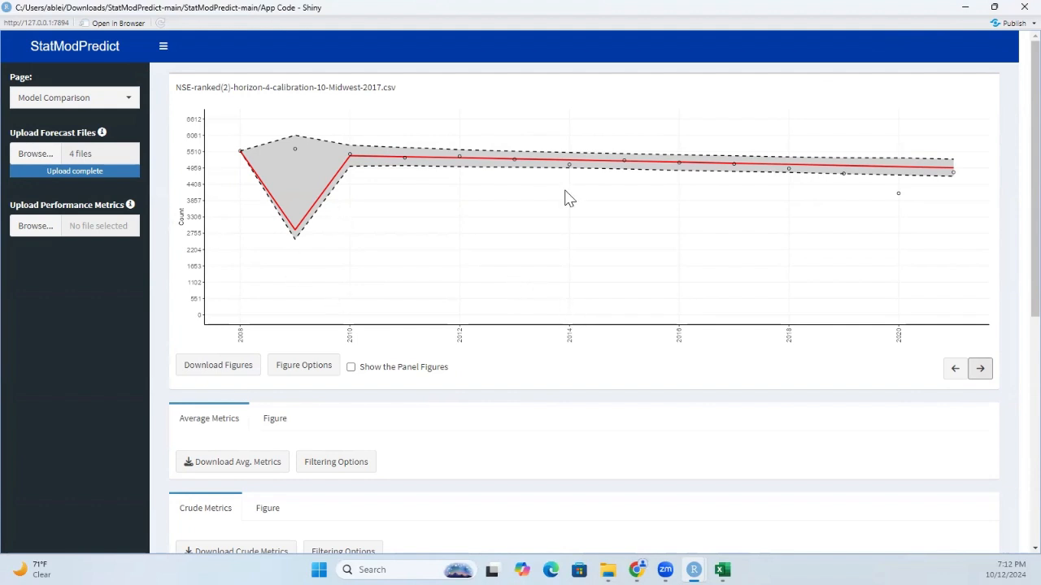
- Show the panel figures and page through the regions to the Midwest-2017 comparison of all models
click(407, 371)
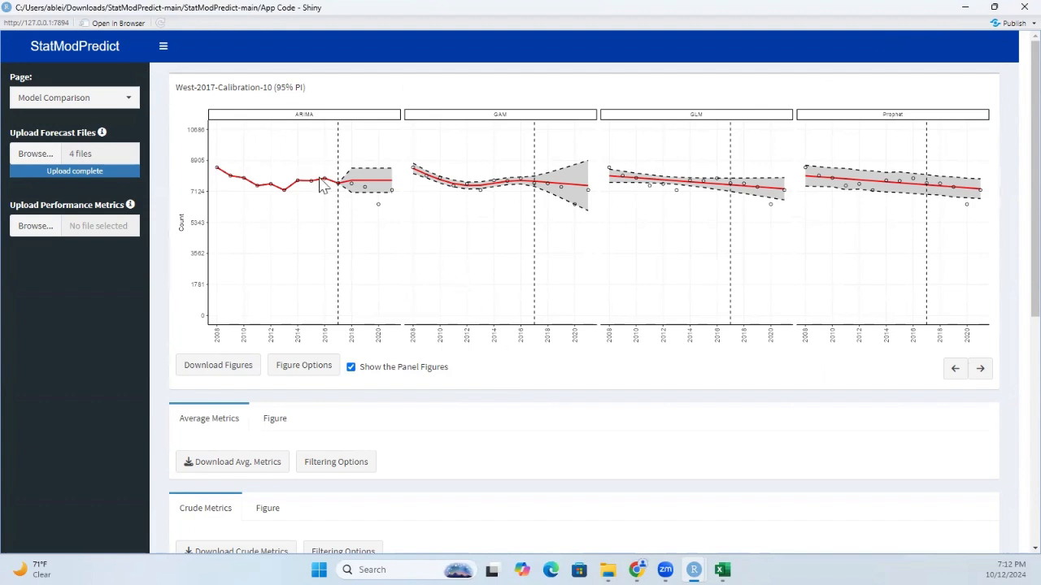
click(982, 372)
click(982, 371)
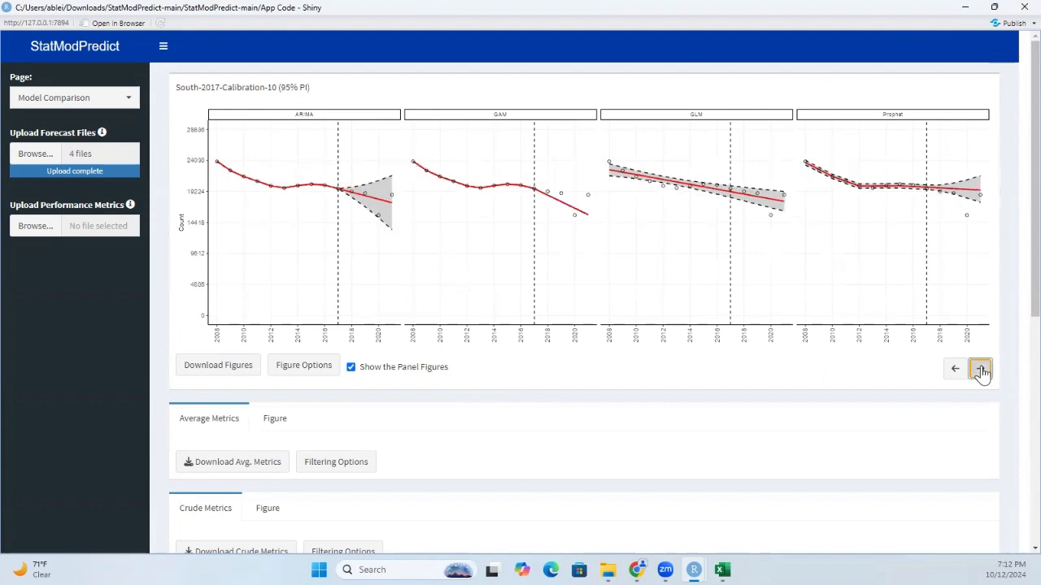
click(982, 372)
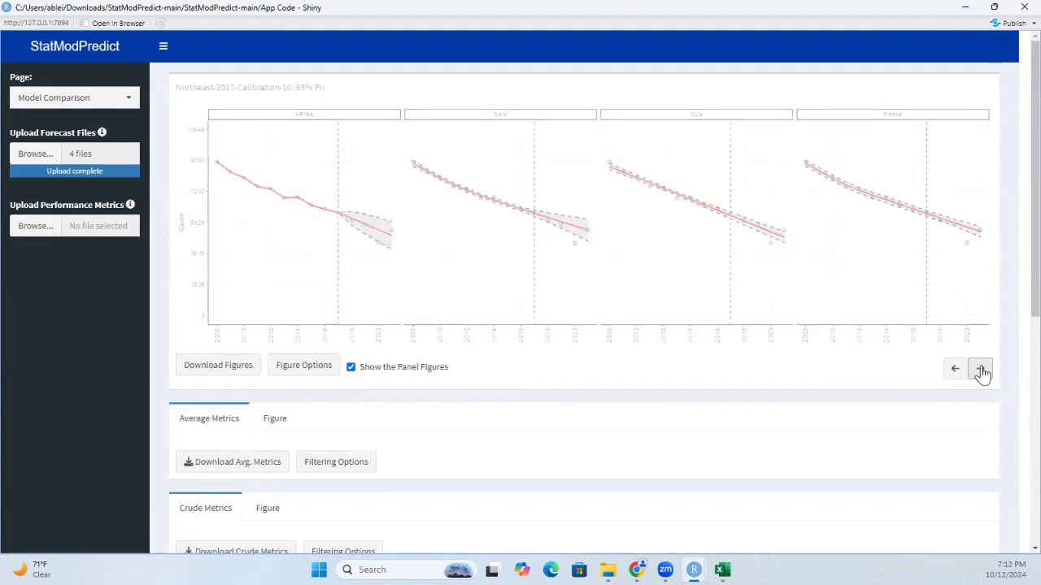
click(979, 369)
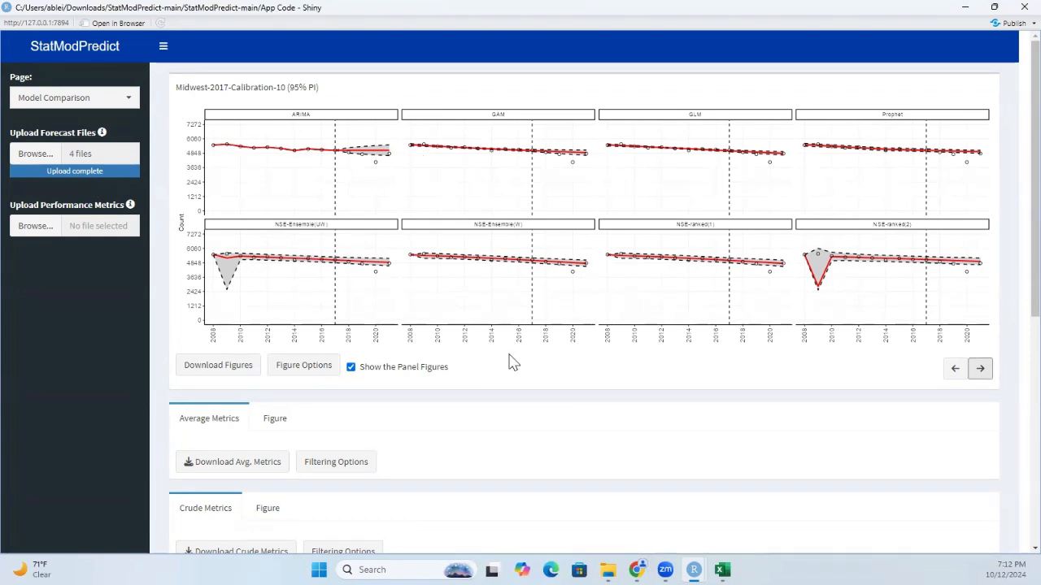
click(959, 373)
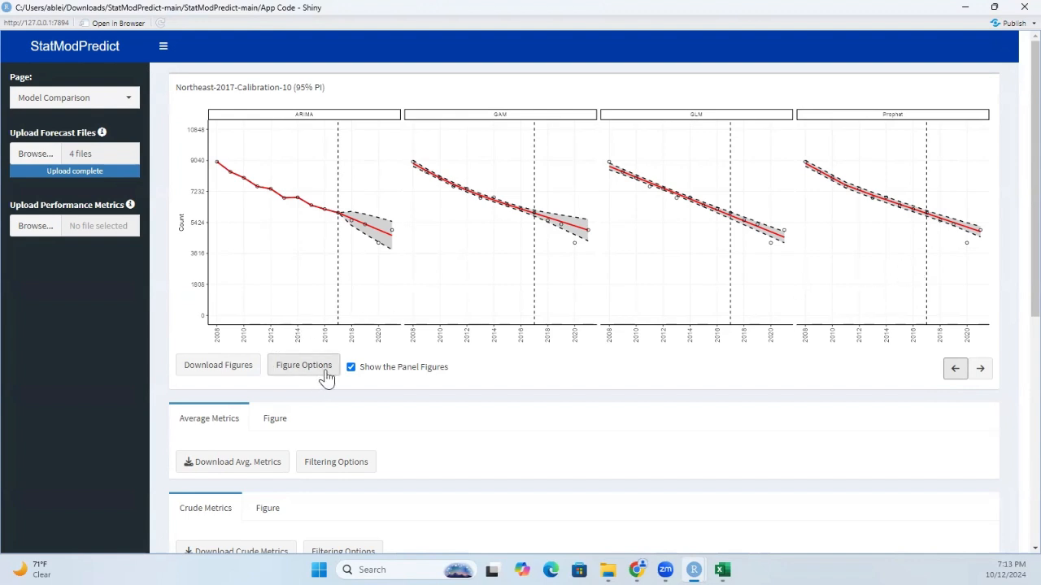
click(981, 370)
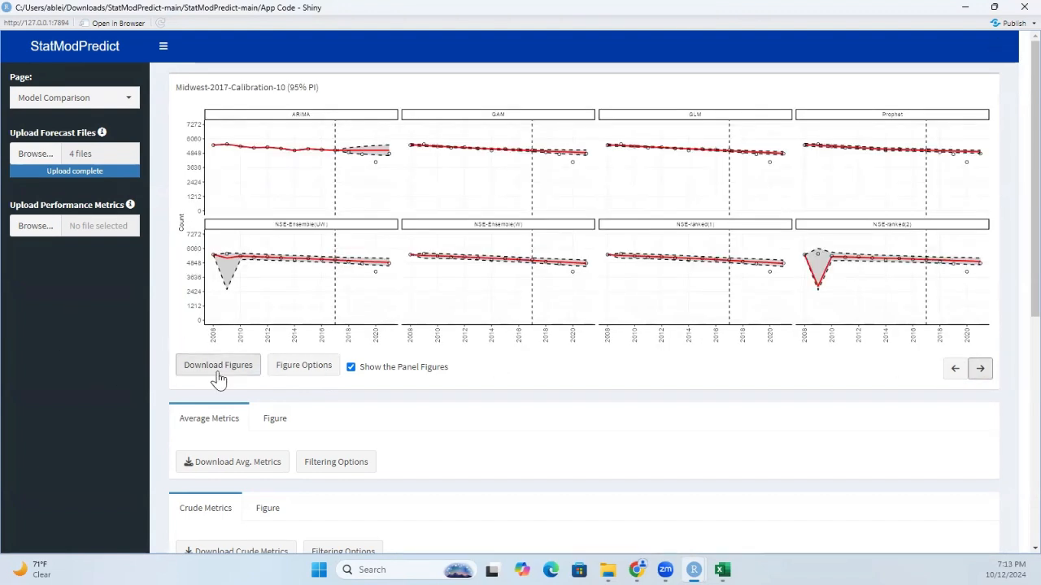
- Examine the Winkler Scores table and the models listed in its filtering options
scroll(372, 339, down, 3)
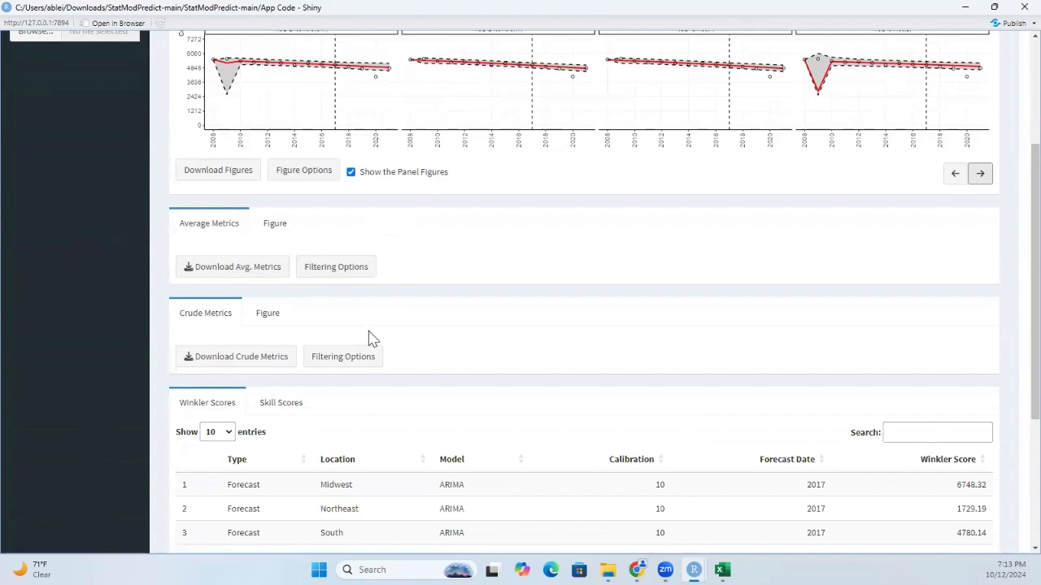
scroll(372, 339, up, 1)
scroll(370, 334, down, 2)
scroll(370, 328, down, 2)
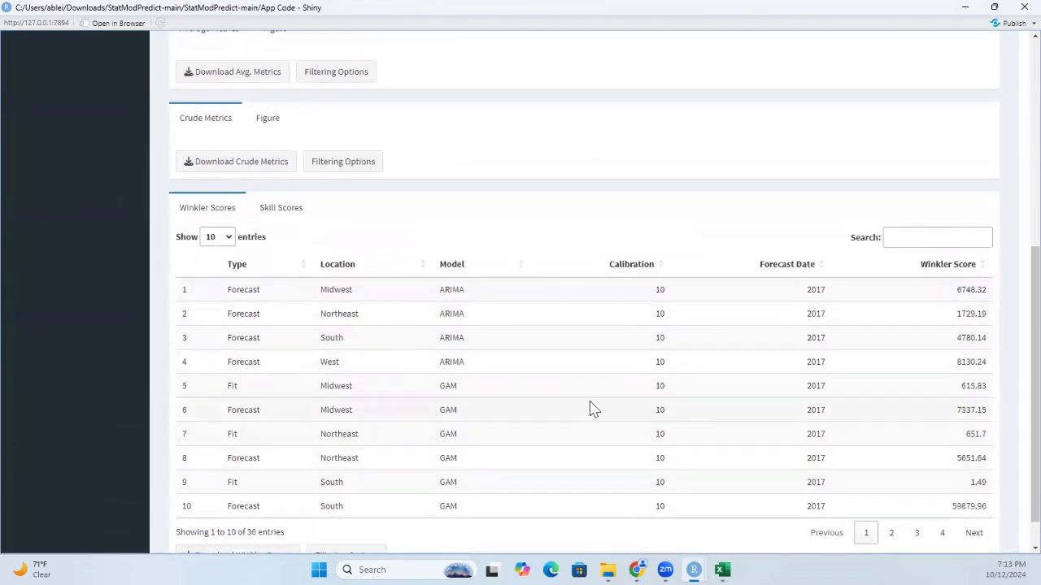
scroll(365, 386, down, 1)
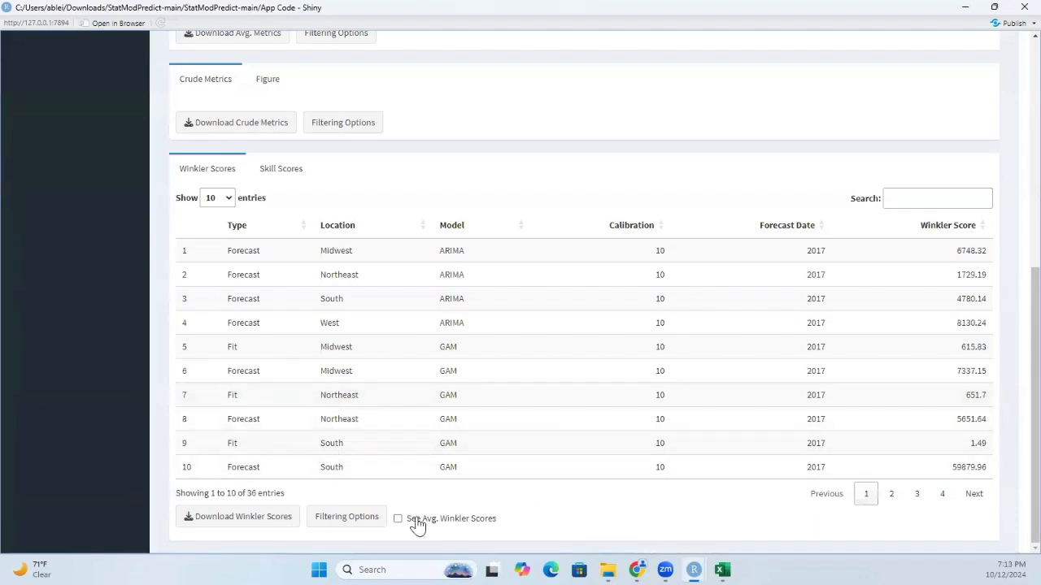
click(364, 523)
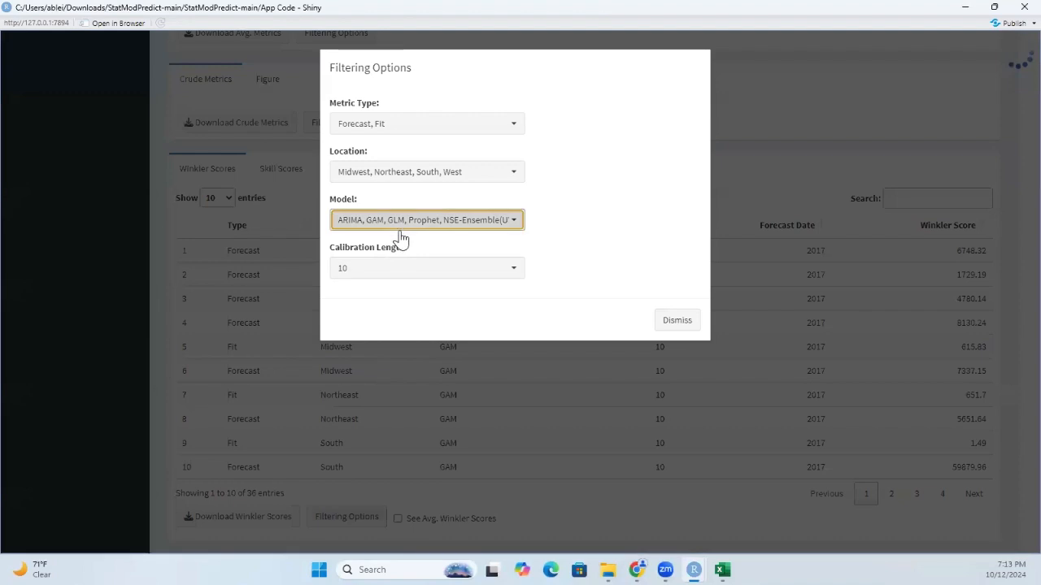
click(395, 235)
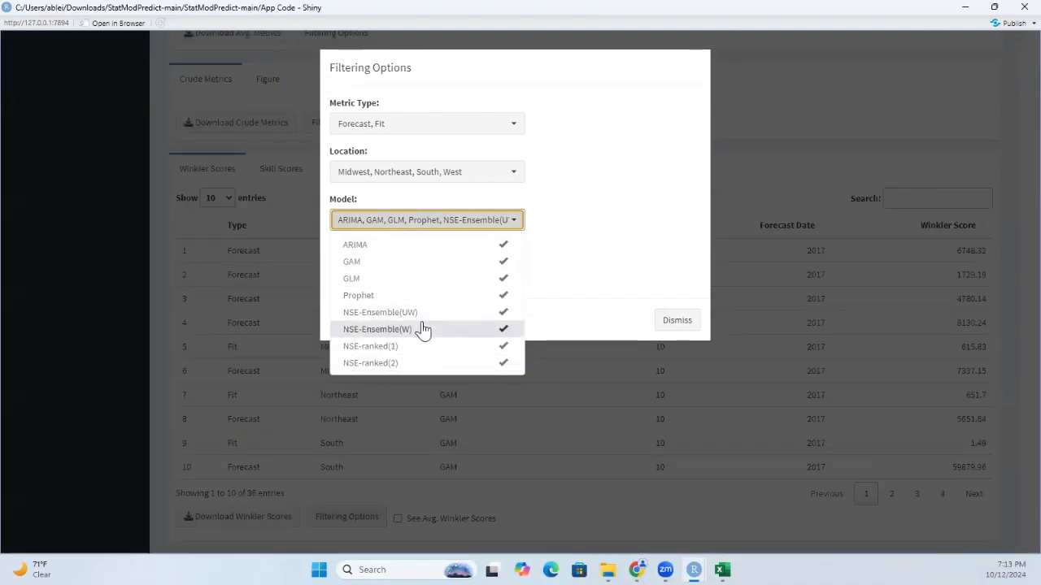
click(672, 322)
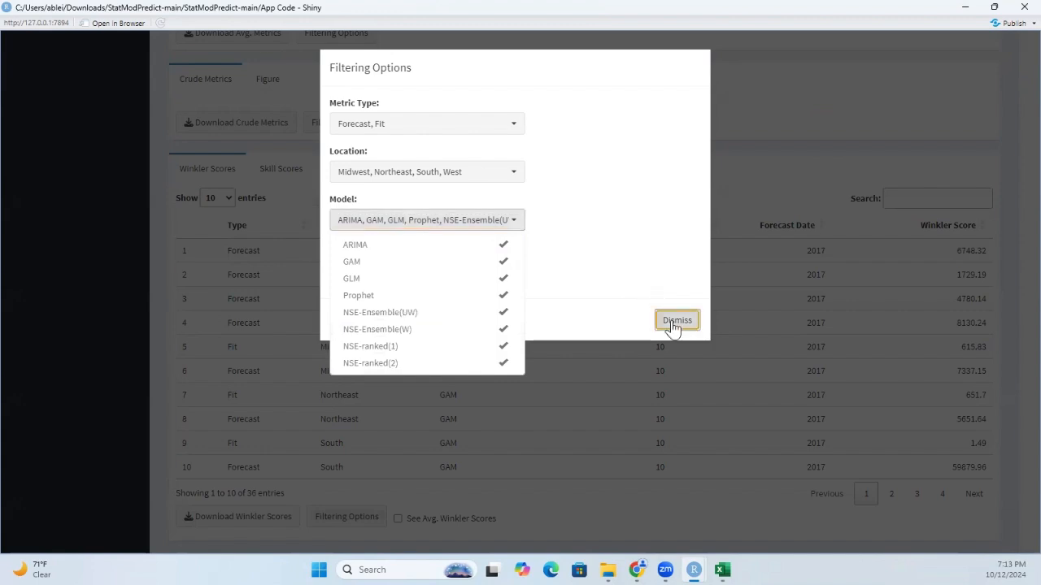
scroll(577, 356, up, 5)
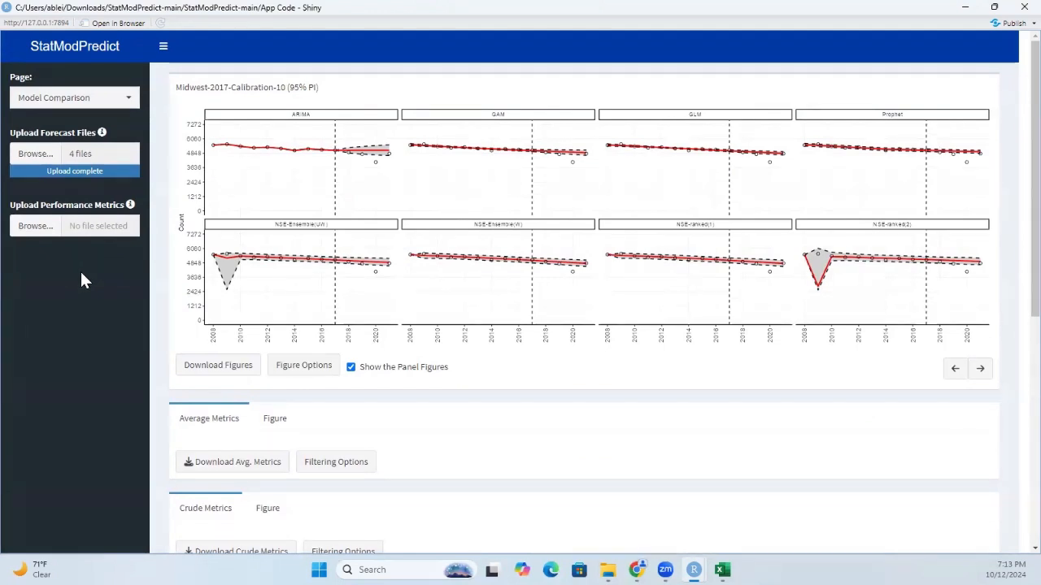
- Switch to the Tutorial folder in File Explorer and open the Performance-Forecast-horizon-4-calibration-10-Midwest-2017 file in Excel
mouse_move(609, 566)
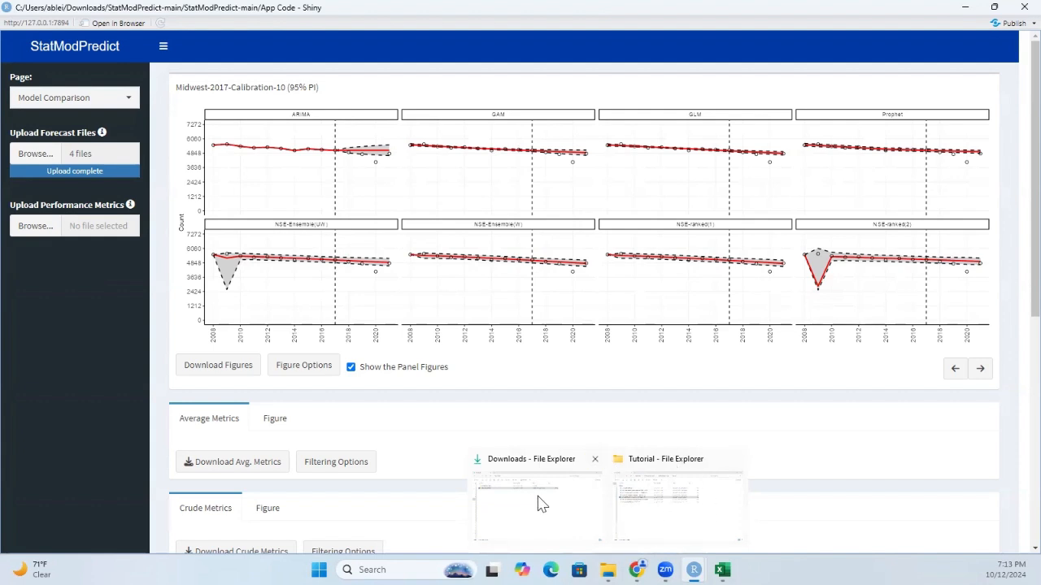
click(661, 500)
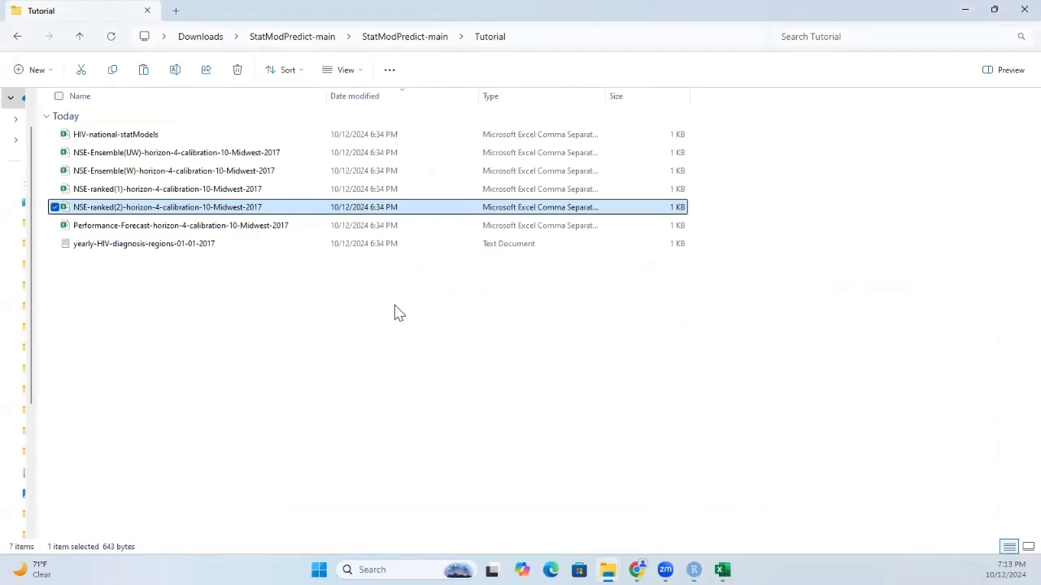
click(118, 231)
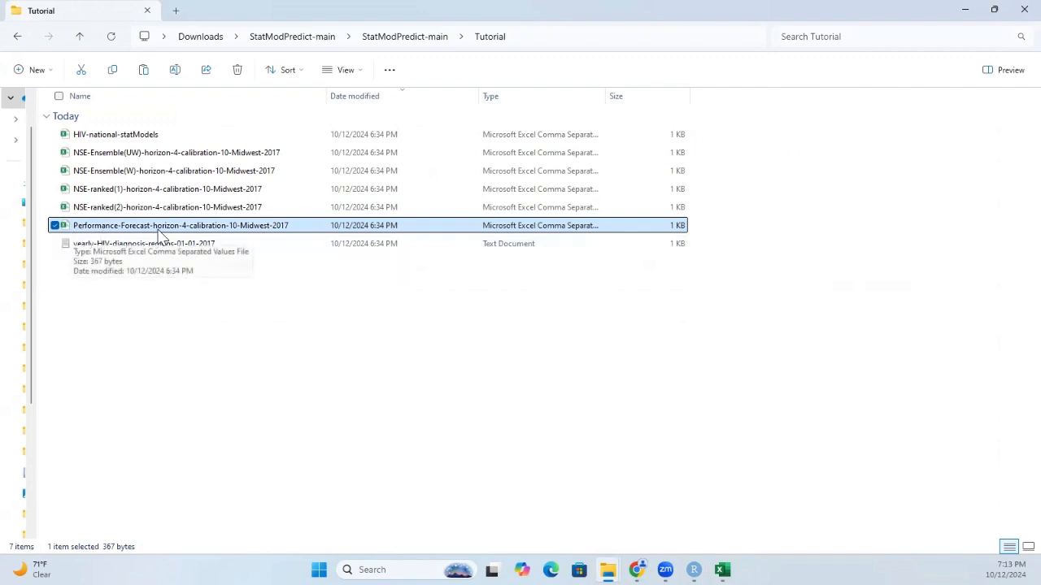
double_click(111, 225)
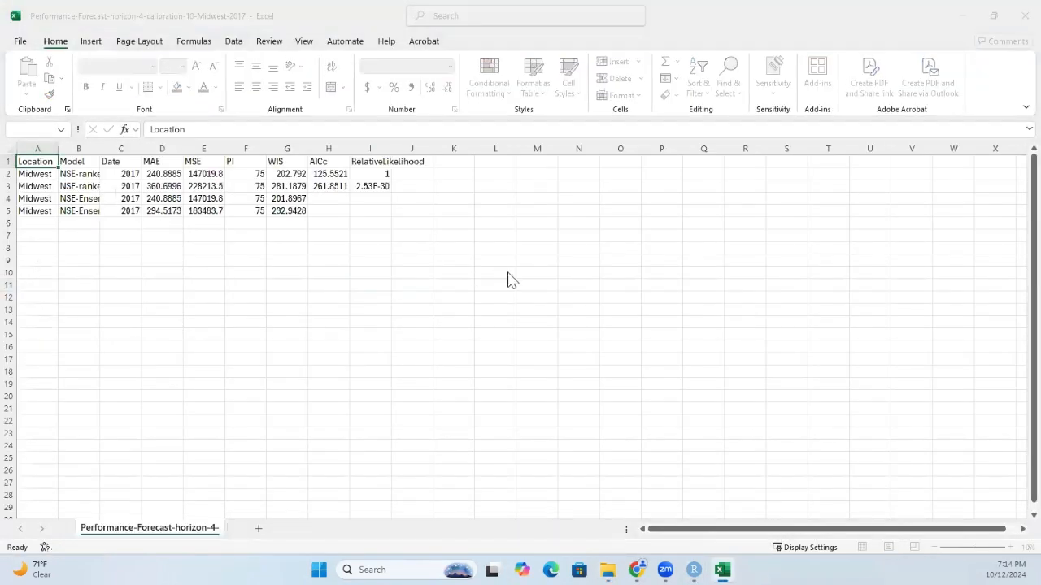
click(525, 342)
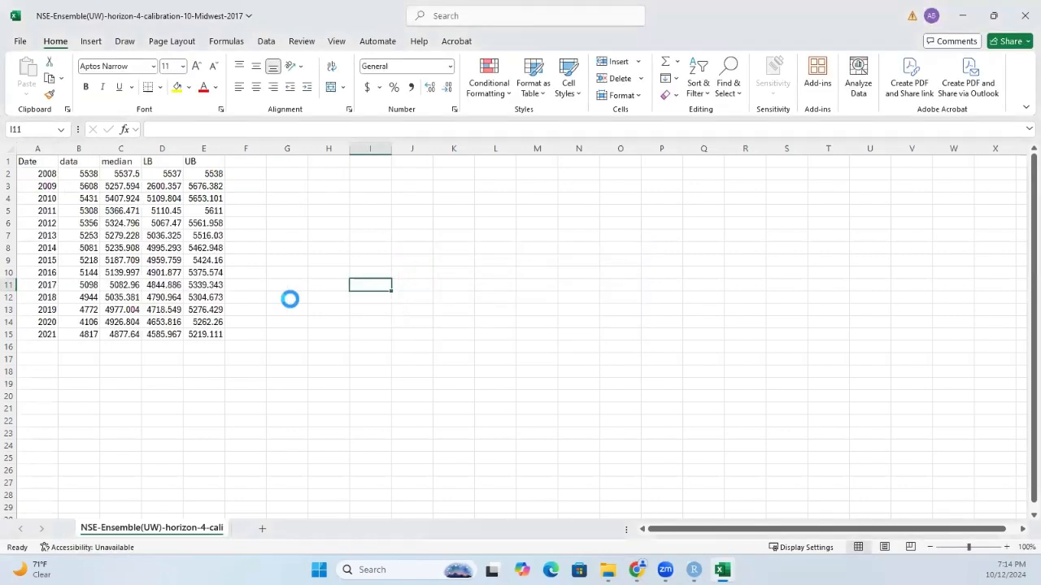
click(193, 246)
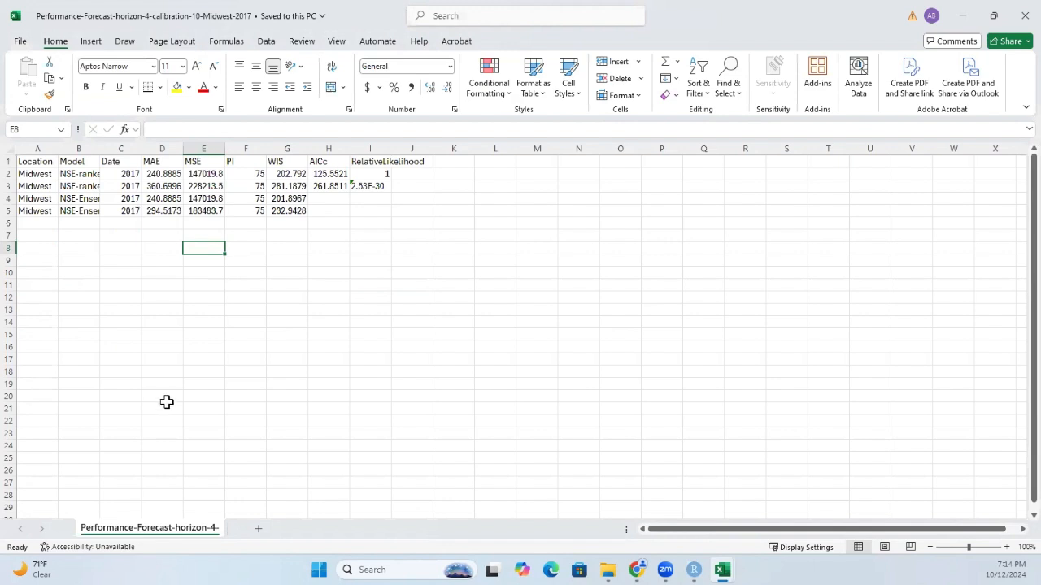
- Examine the first three columns of the performance file: Location, Model and Date
drag(25, 145, 114, 147)
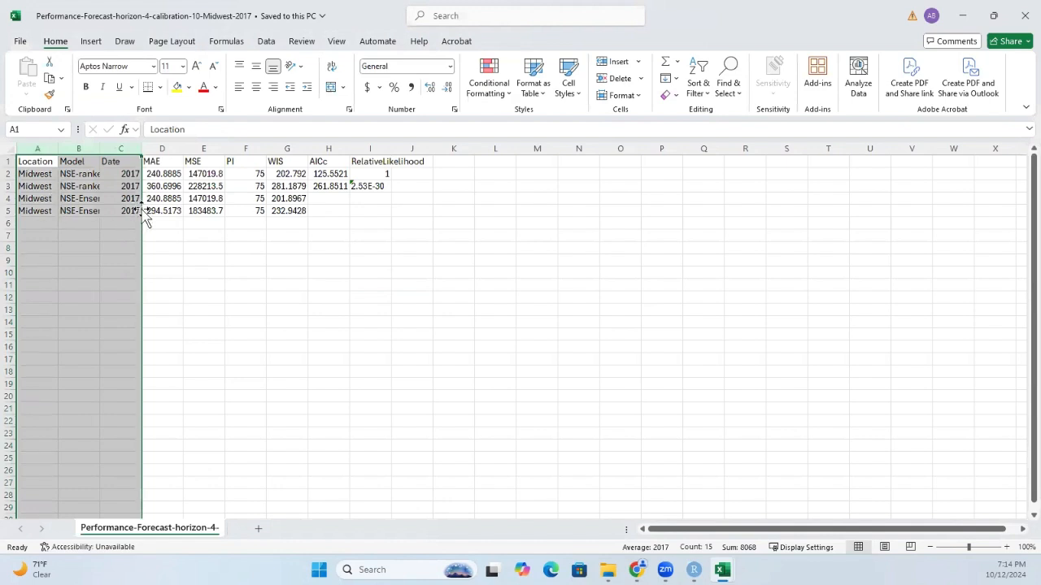
click(89, 248)
click(50, 165)
click(85, 166)
click(118, 163)
click(41, 148)
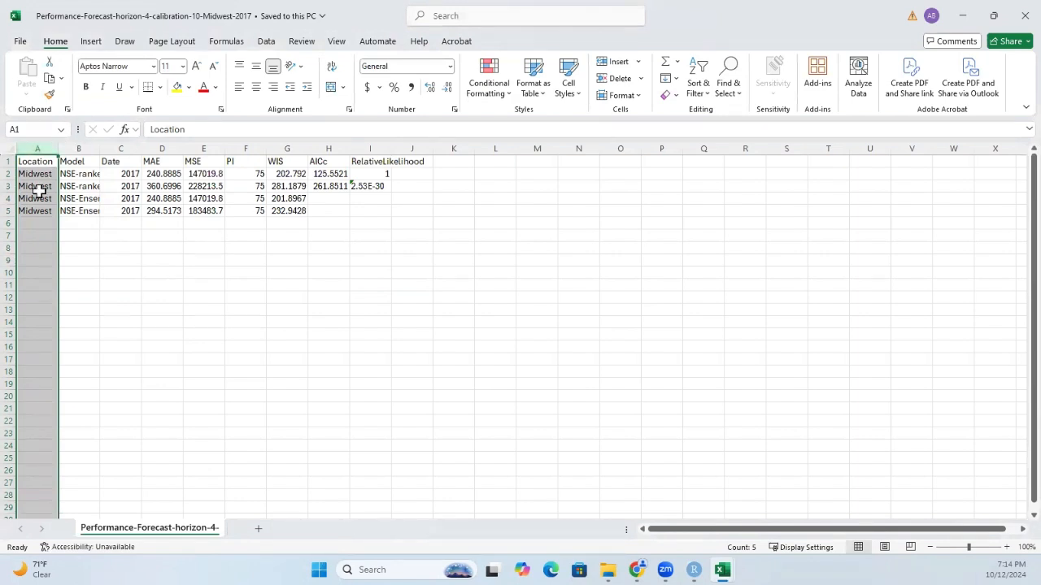
- Fit the Model column's width to its contents and examine the model names
click(72, 149)
double_click(103, 158)
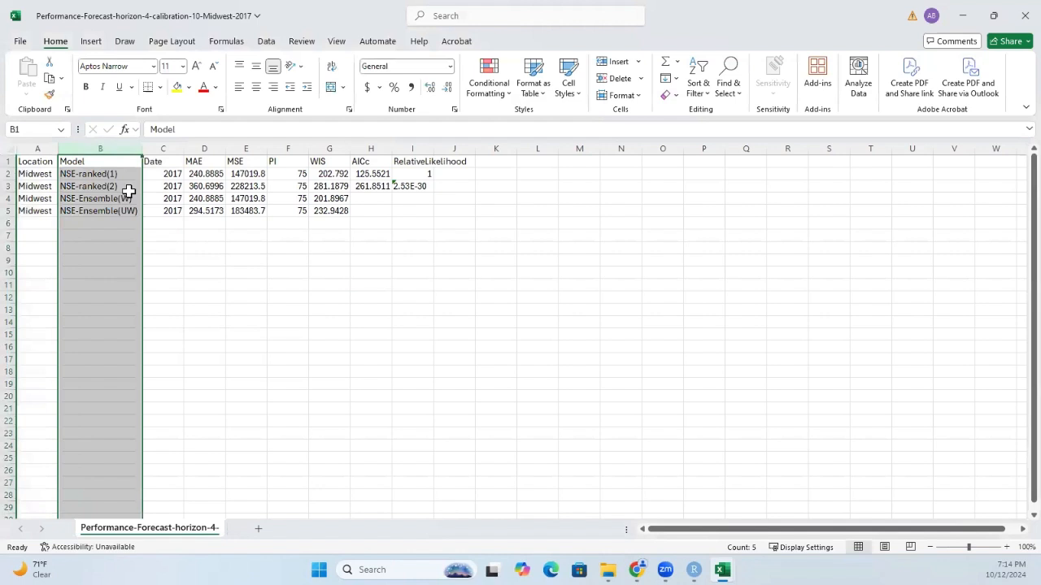
click(96, 188)
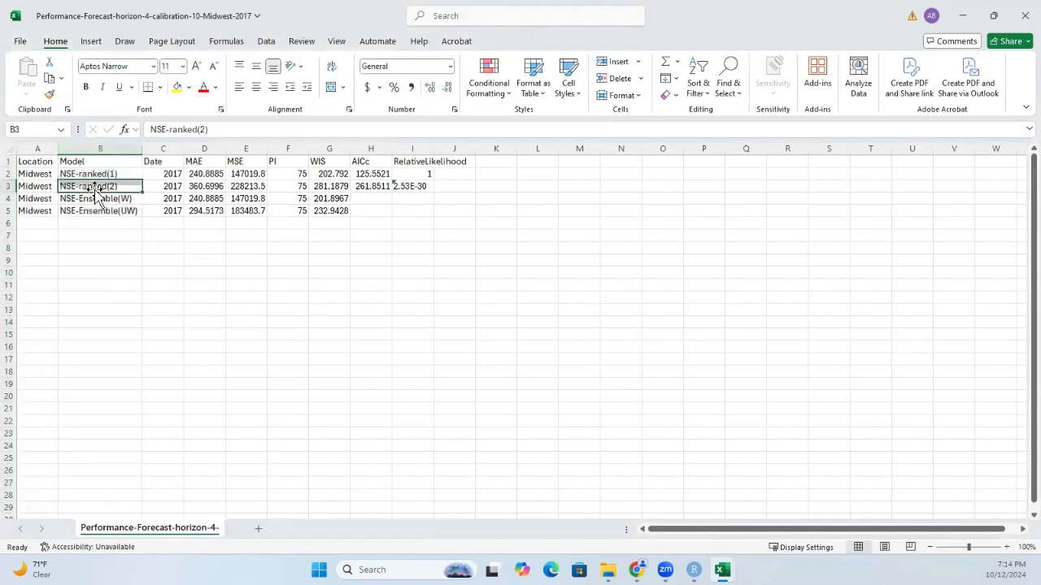
- Write the date format YYYY-MM-DD in cell C10 beneath the Date column, and fit the RelativeLikelihood column's width to its contents
click(164, 145)
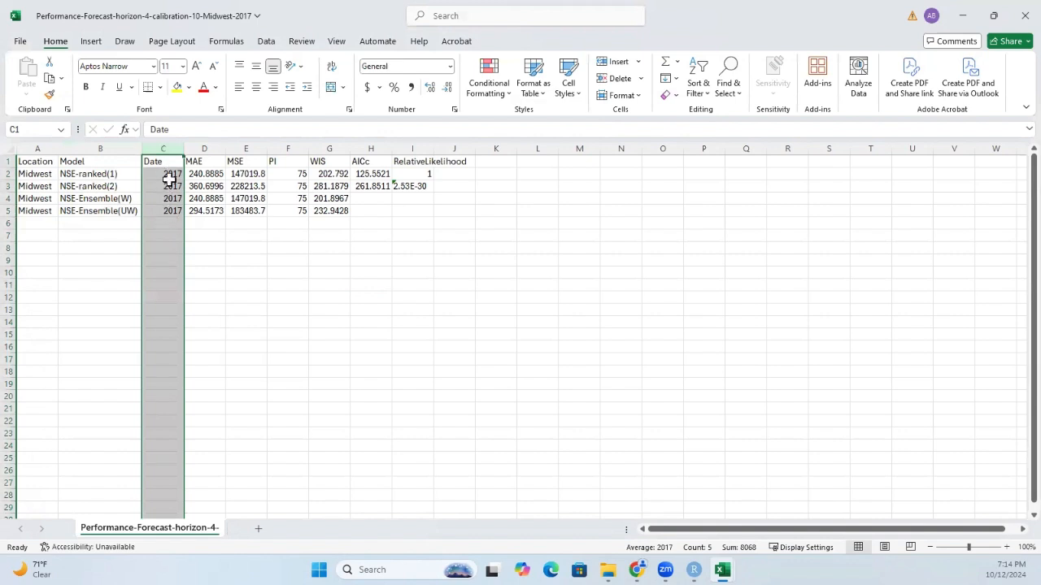
click(170, 270)
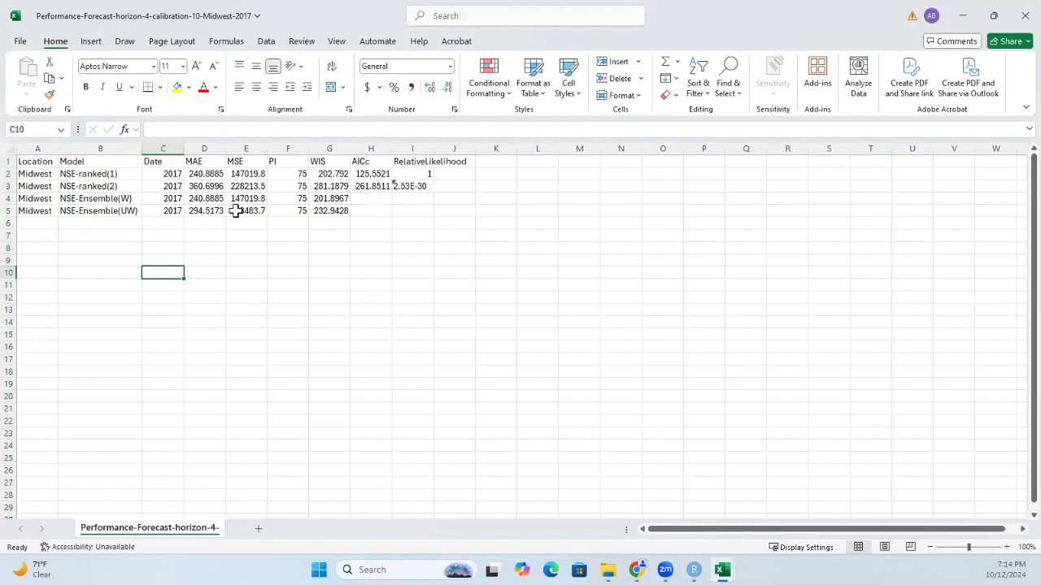
click(163, 186)
click(166, 272)
text(YYYY-MM-DD)
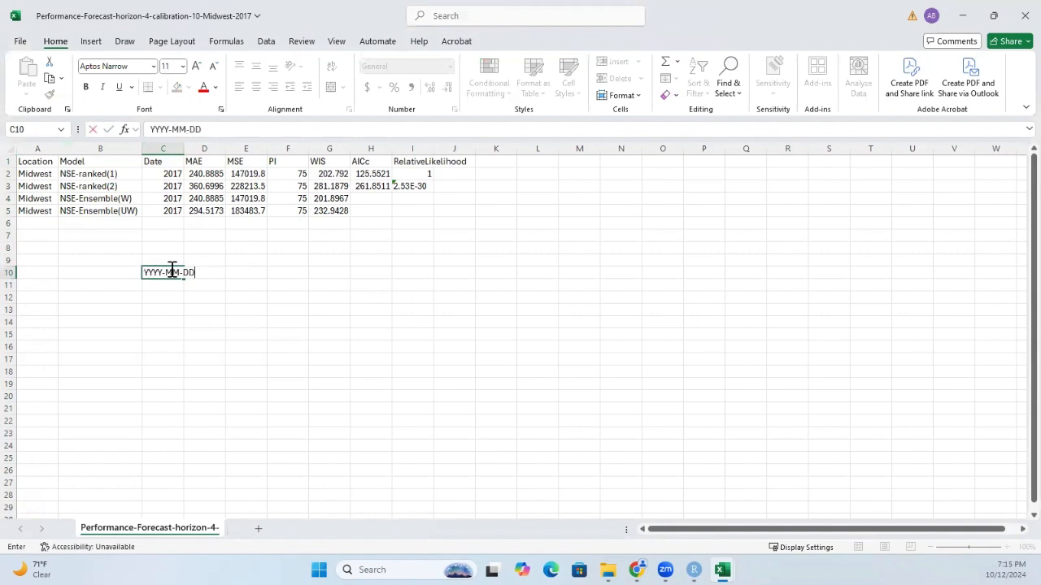
click(204, 319)
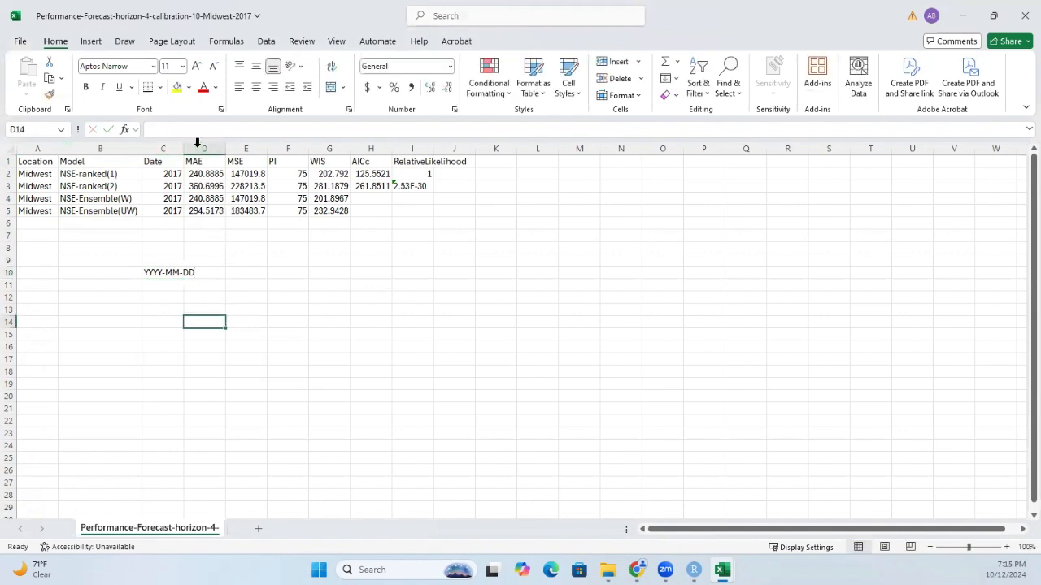
double_click(433, 149)
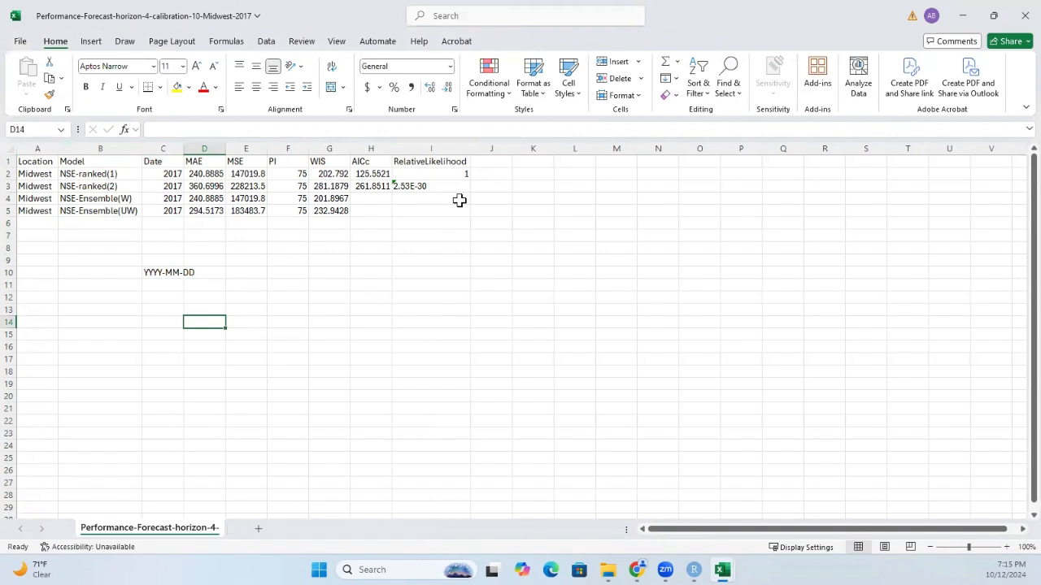
- Clear the date format note from cell C10 beneath the Date column
click(166, 273)
right_click(171, 272)
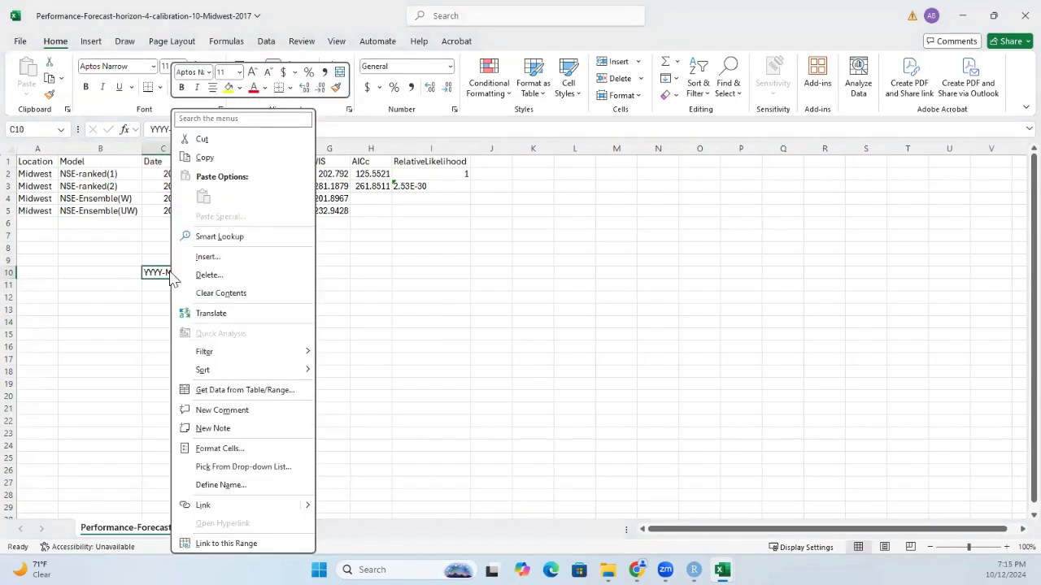
click(209, 275)
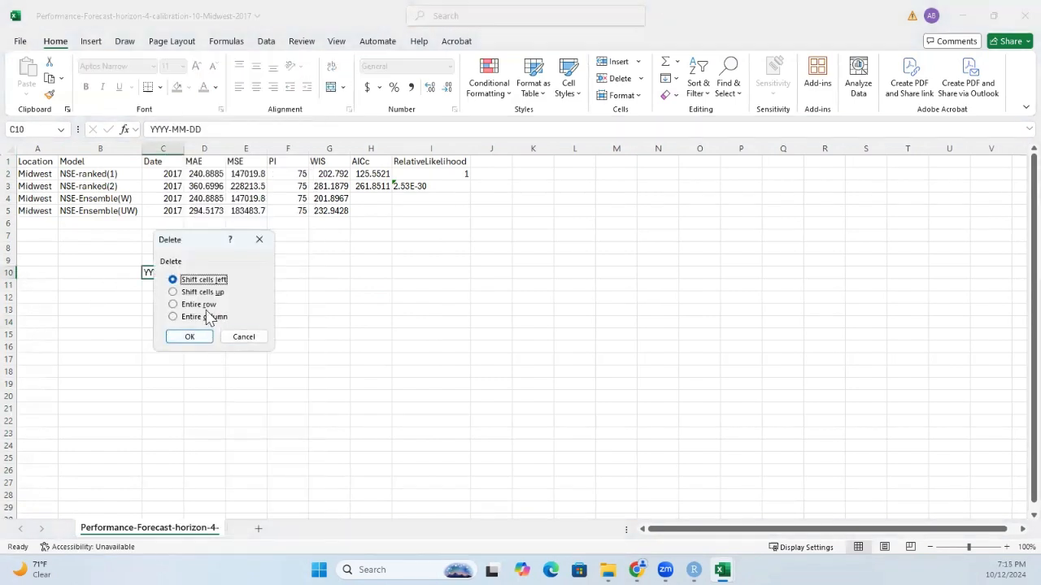
click(247, 338)
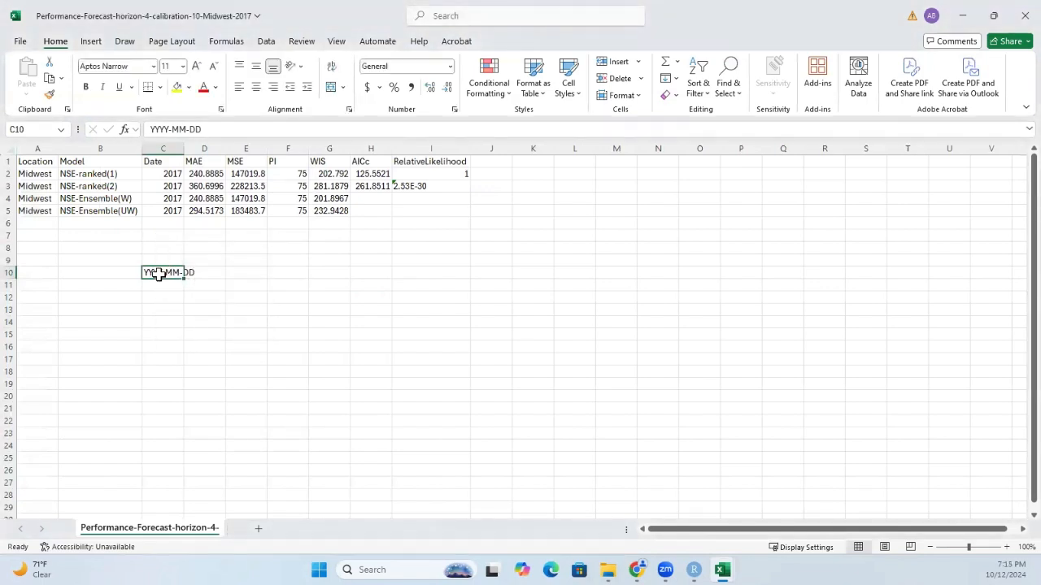
key(Delete)
click(264, 294)
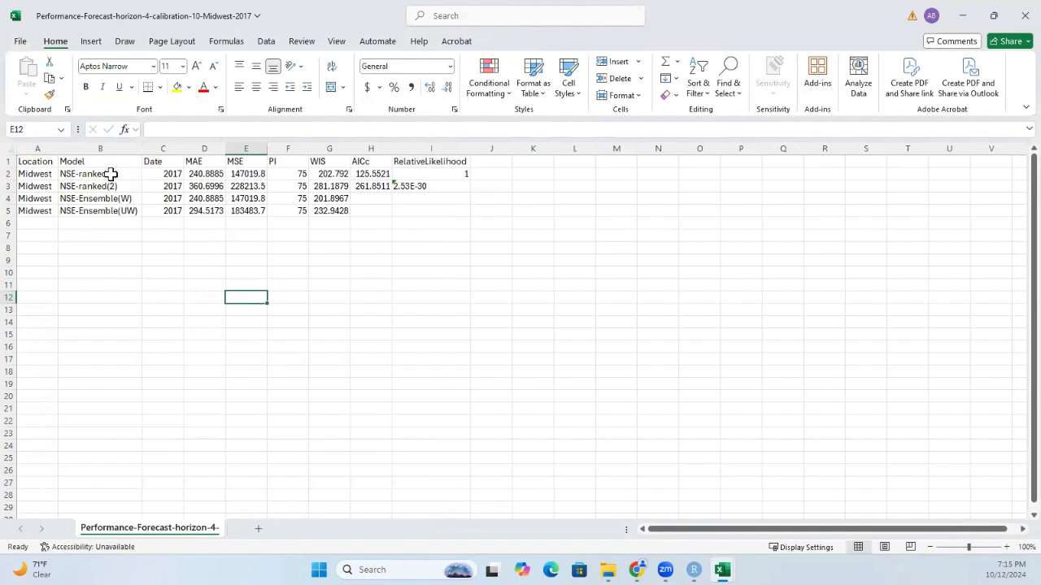
- Examine the MAE, MSE, PI and WIS values and the ensemble models' AICc and RelativeLikelihood cells
click(211, 174)
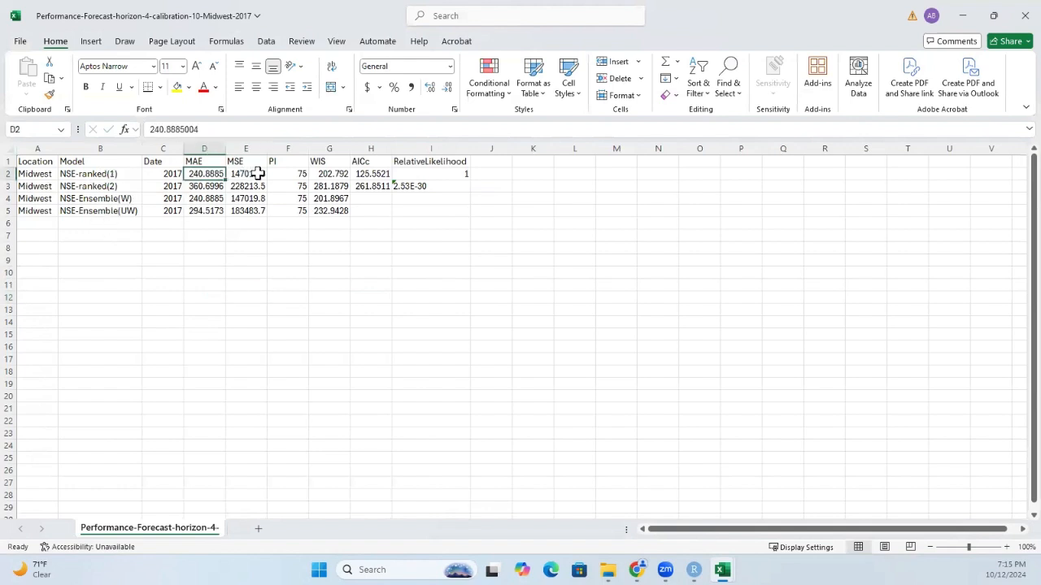
click(257, 174)
click(284, 177)
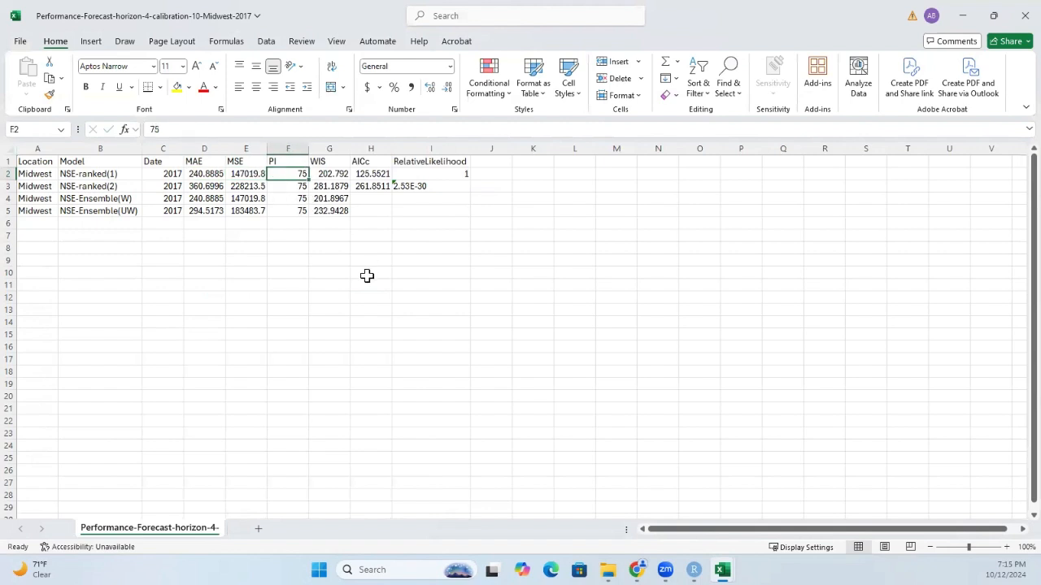
click(335, 175)
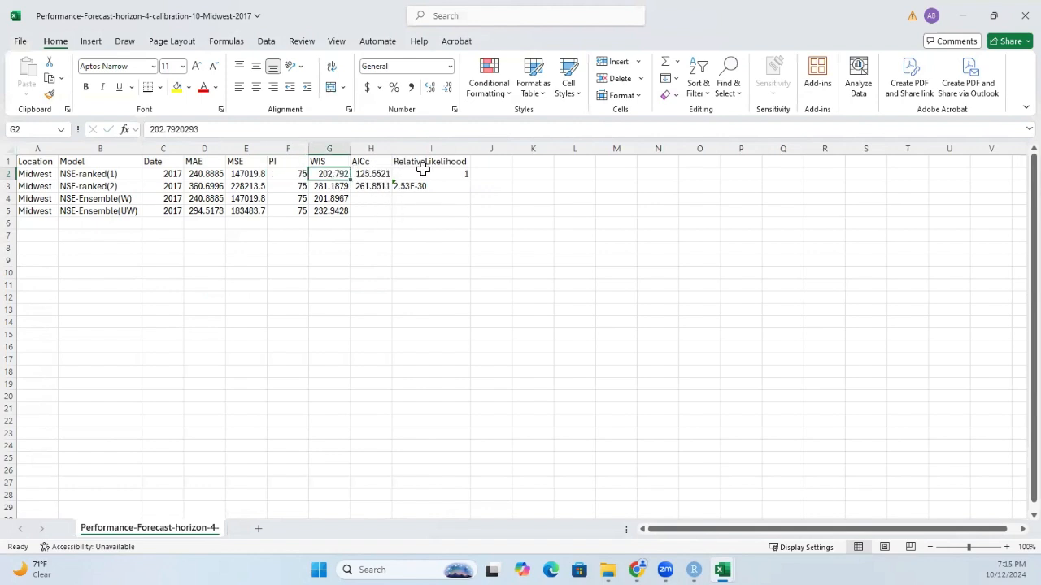
drag(375, 197, 432, 208)
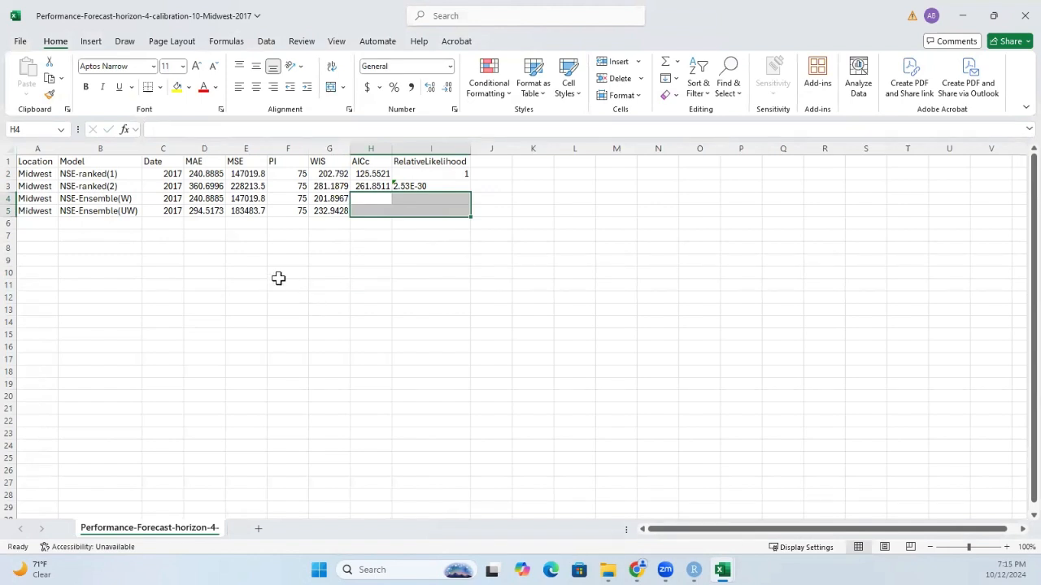
click(385, 261)
drag(371, 201, 431, 213)
click(376, 243)
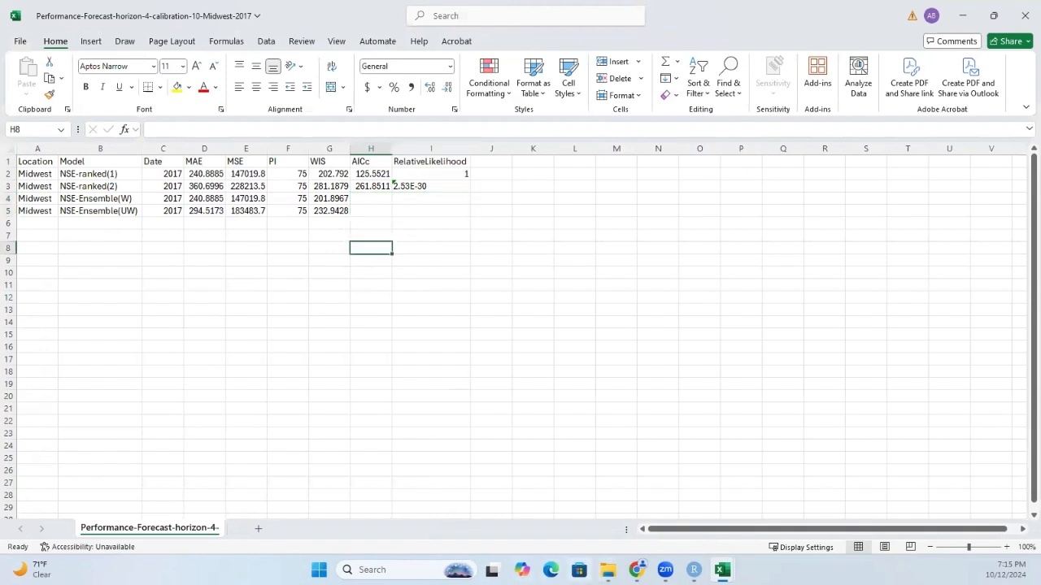
- Switch to the Tutorial folder in File Explorer and deselect the performance file
mouse_move(607, 570)
click(635, 527)
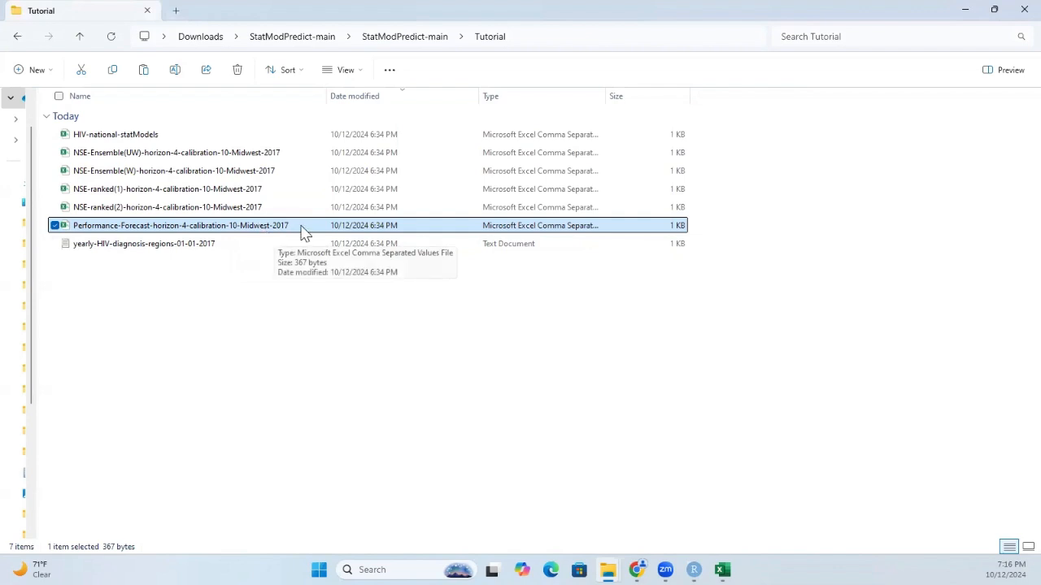
click(274, 384)
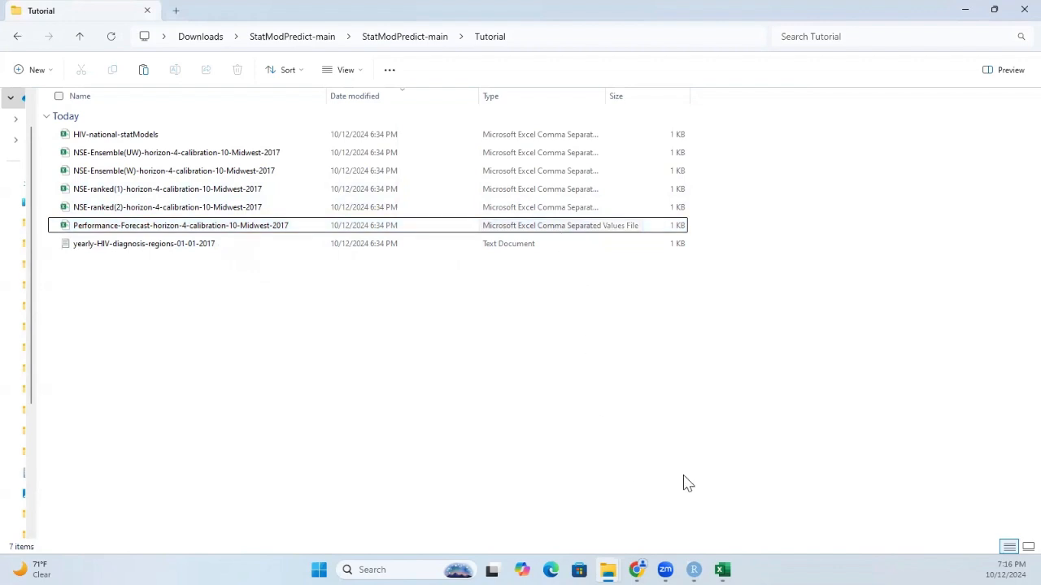
- Return to the StatModPredict app and examine the Average Metrics and Crude Metrics tables on the Model Comparison page
mouse_move(693, 569)
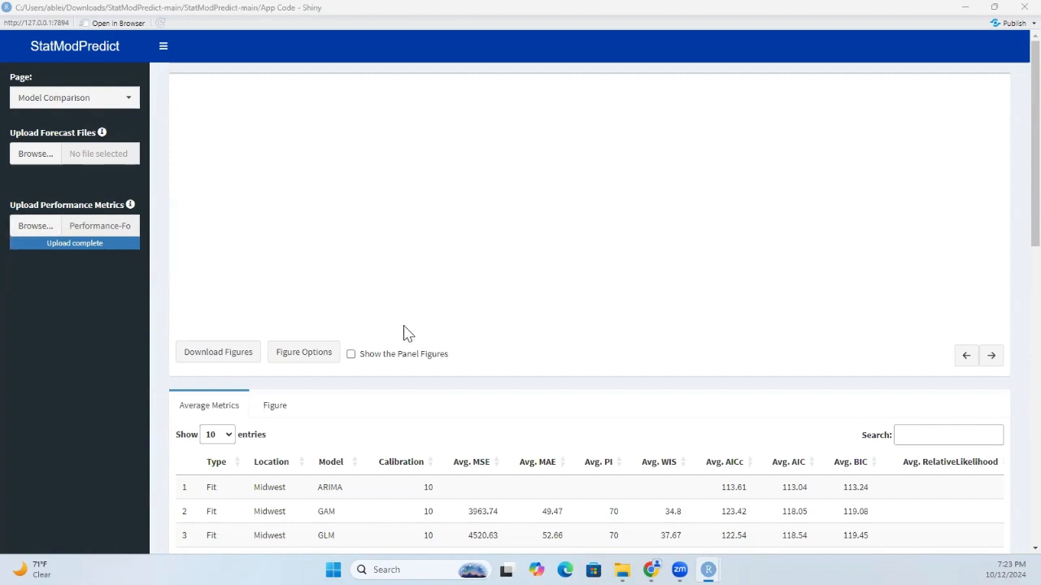
scroll(407, 334, down, 5)
scroll(406, 322, up, 1)
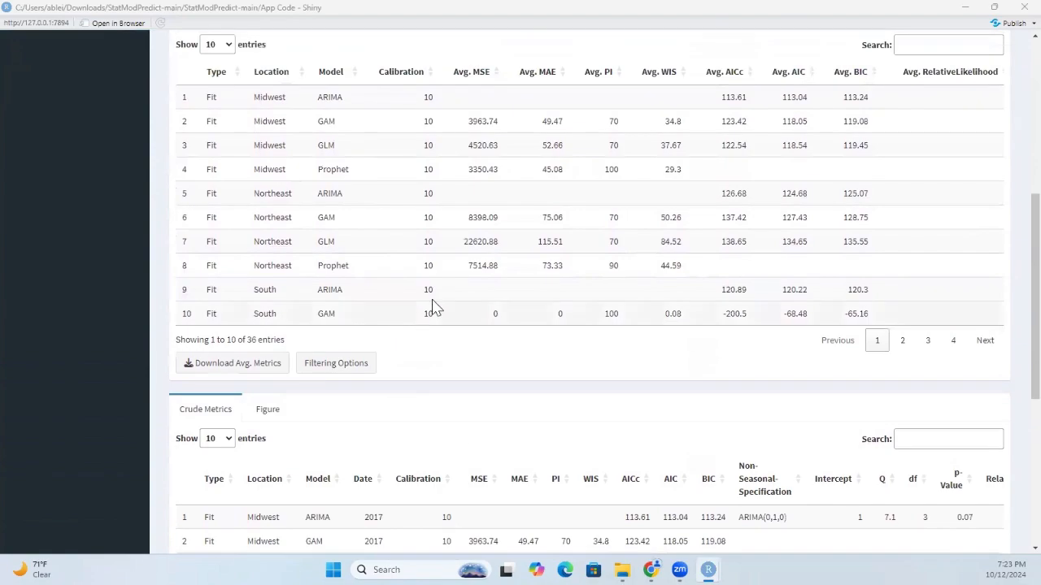
scroll(309, 285, down, 2)
scroll(317, 294, down, 3)
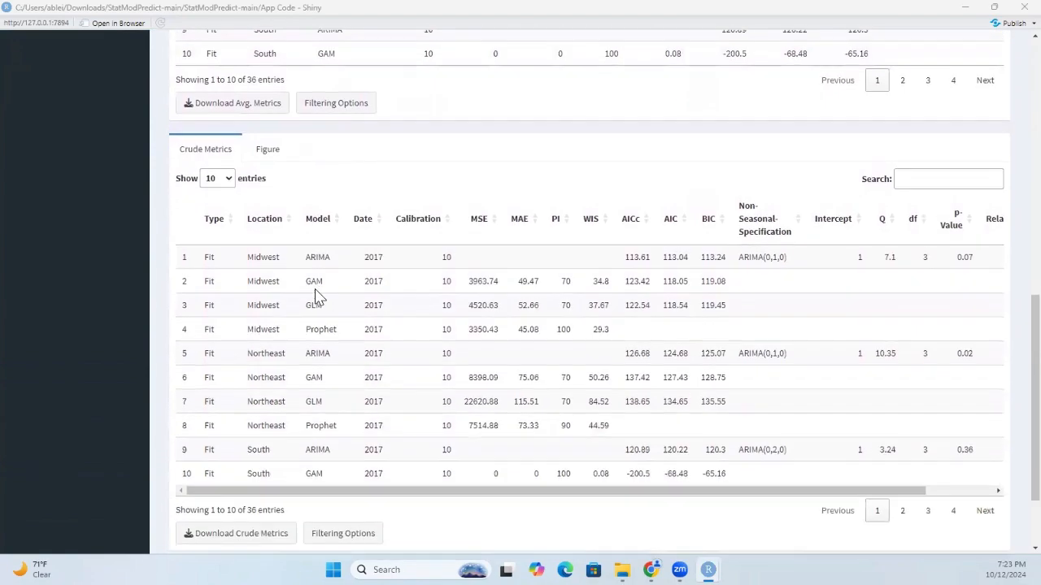
scroll(318, 289, up, 5)
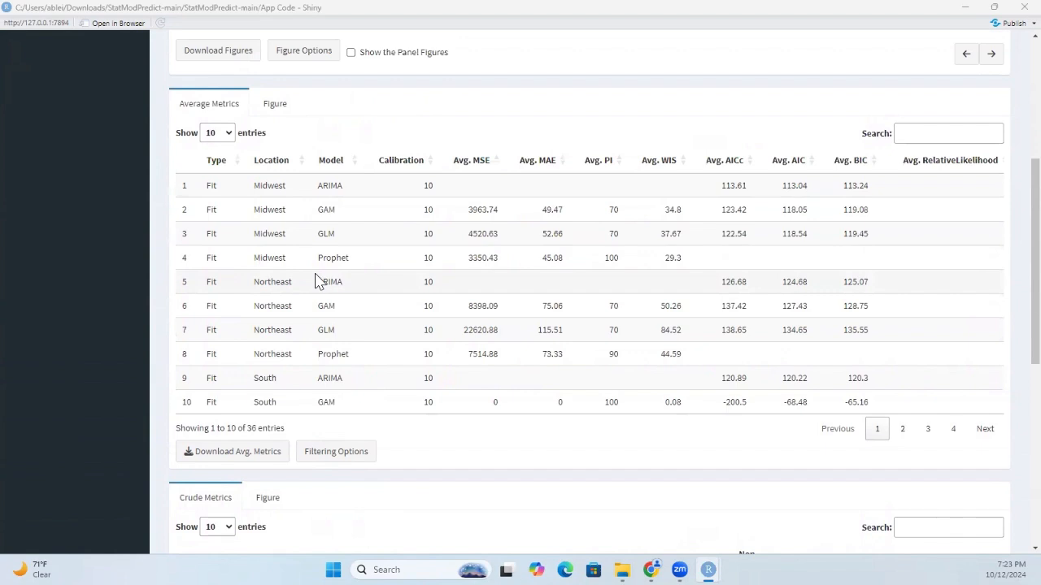
scroll(317, 282, down, 4)
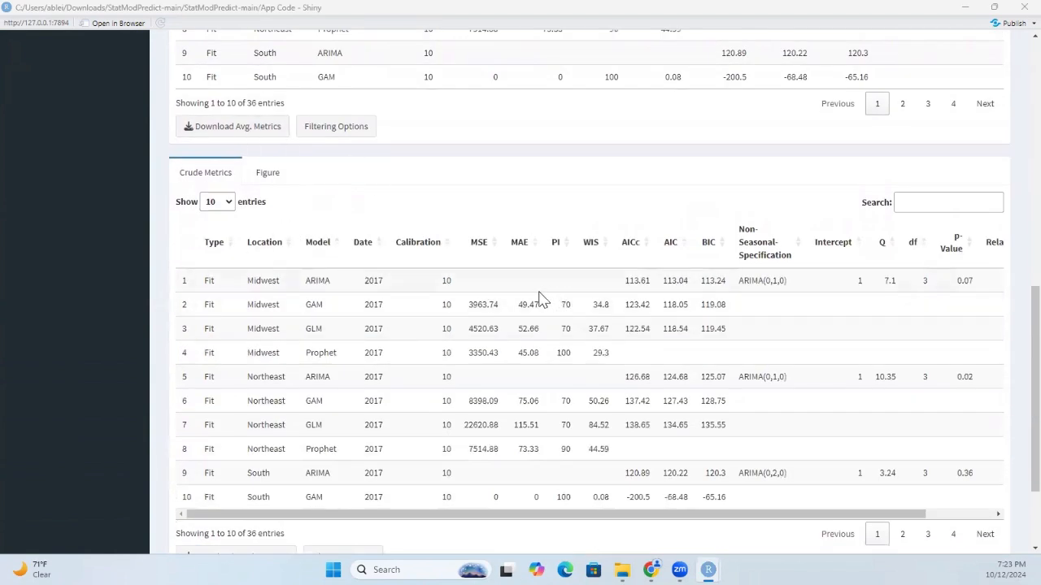
scroll(502, 314, down, 2)
- Switch the dashboard from the Model Comparison page to the About page
scroll(496, 307, up, 7)
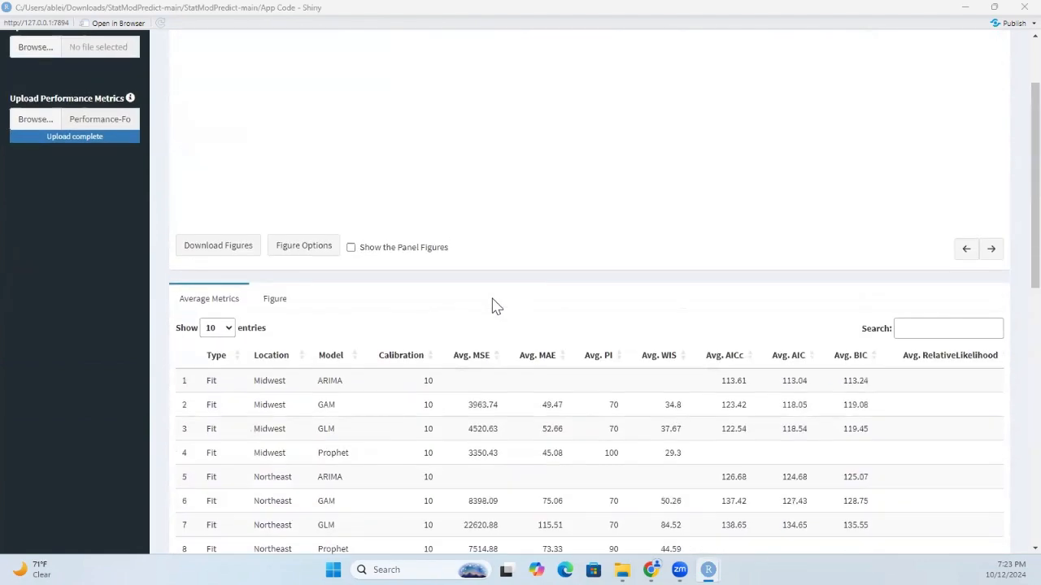
scroll(496, 307, up, 2)
click(82, 100)
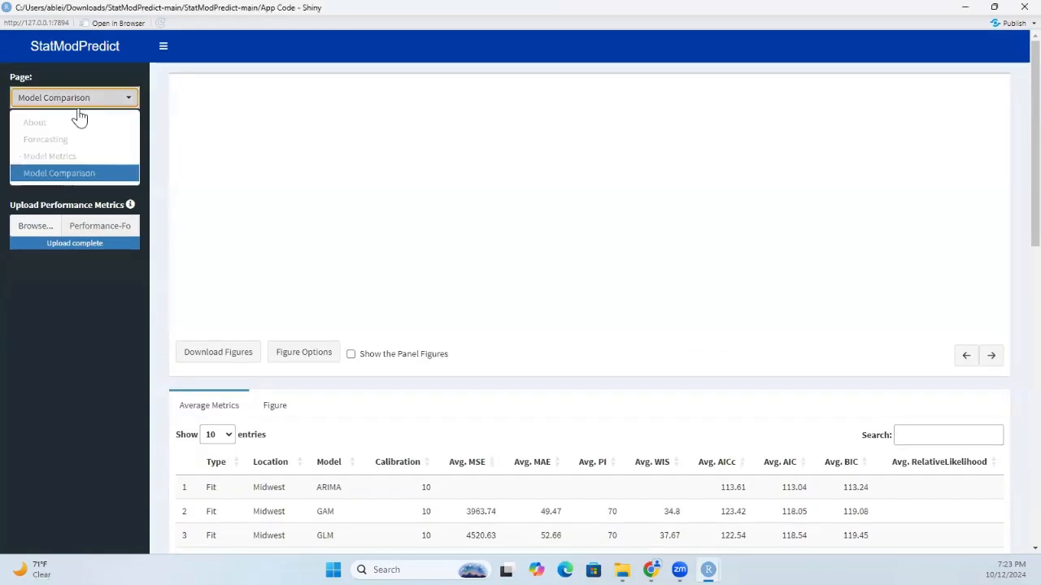
click(70, 124)
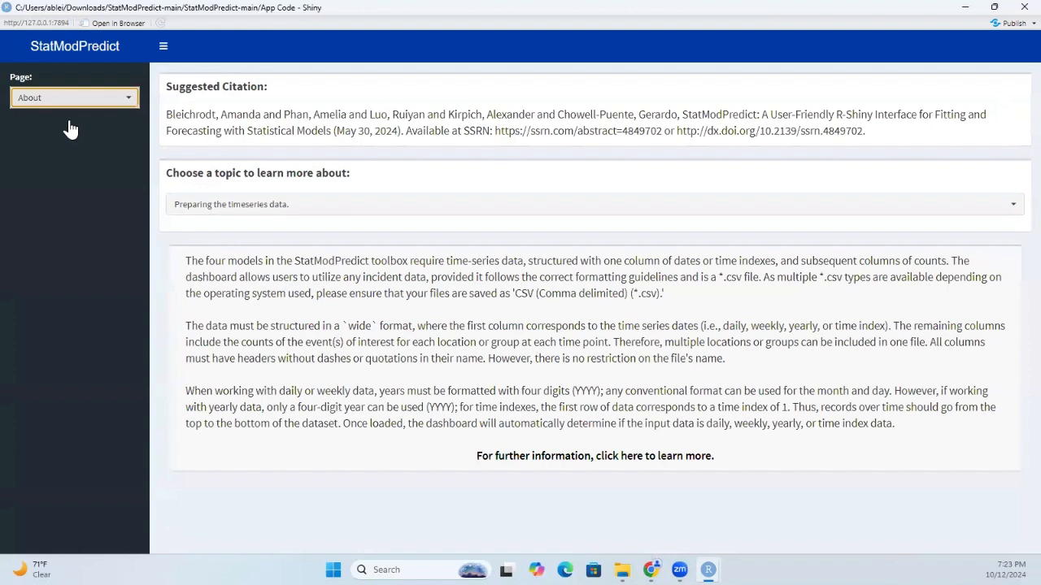